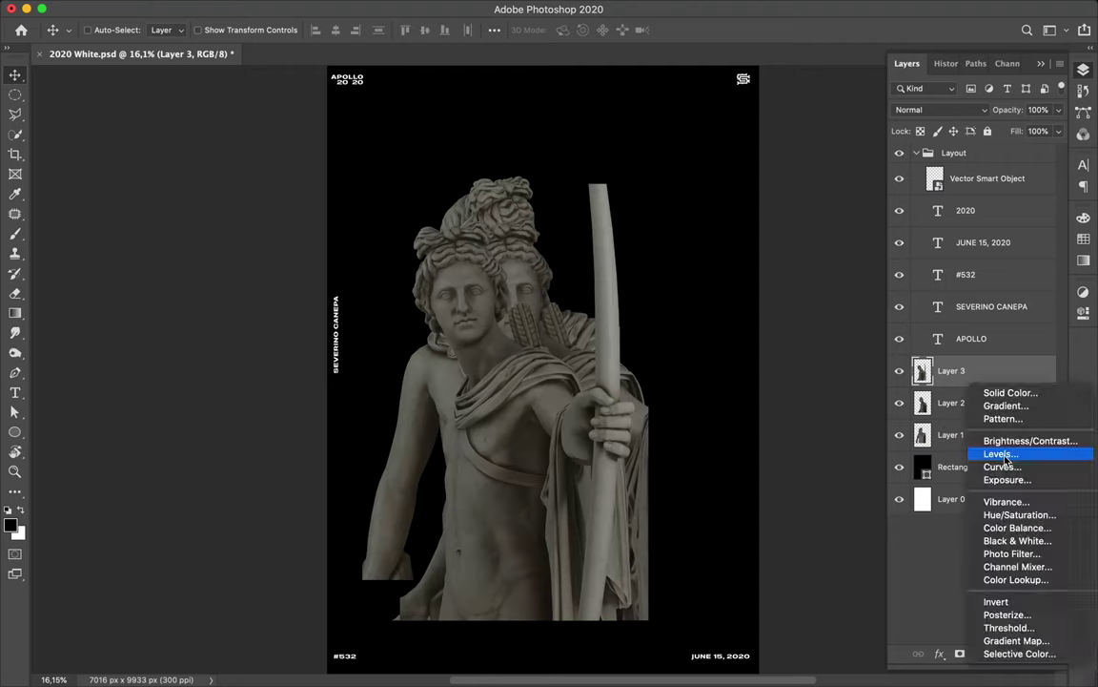
Step: Brighten the statues with Levels and shift the hue with Hue/Saturation to tint them pink
drag(1047, 447, 943, 449)
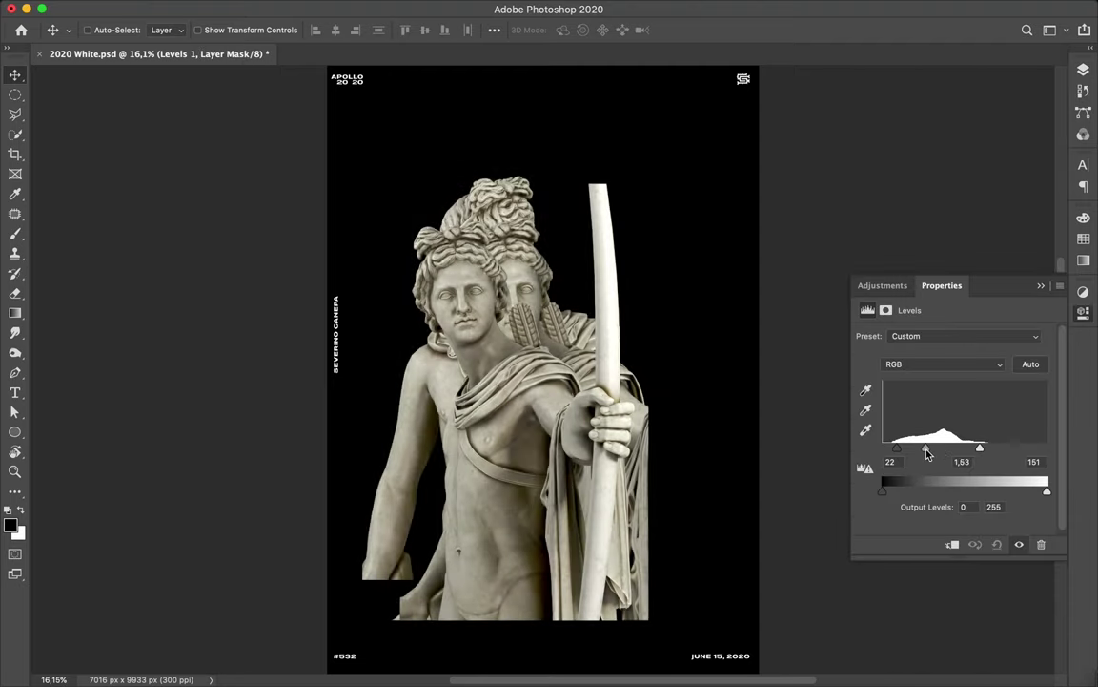
click(1083, 70)
click(980, 653)
click(929, 581)
drag(953, 393, 912, 395)
Step: Duplicate the adjustments onto each statue, merge them down, and recolour Rectangle 1 maroon
click(1083, 70)
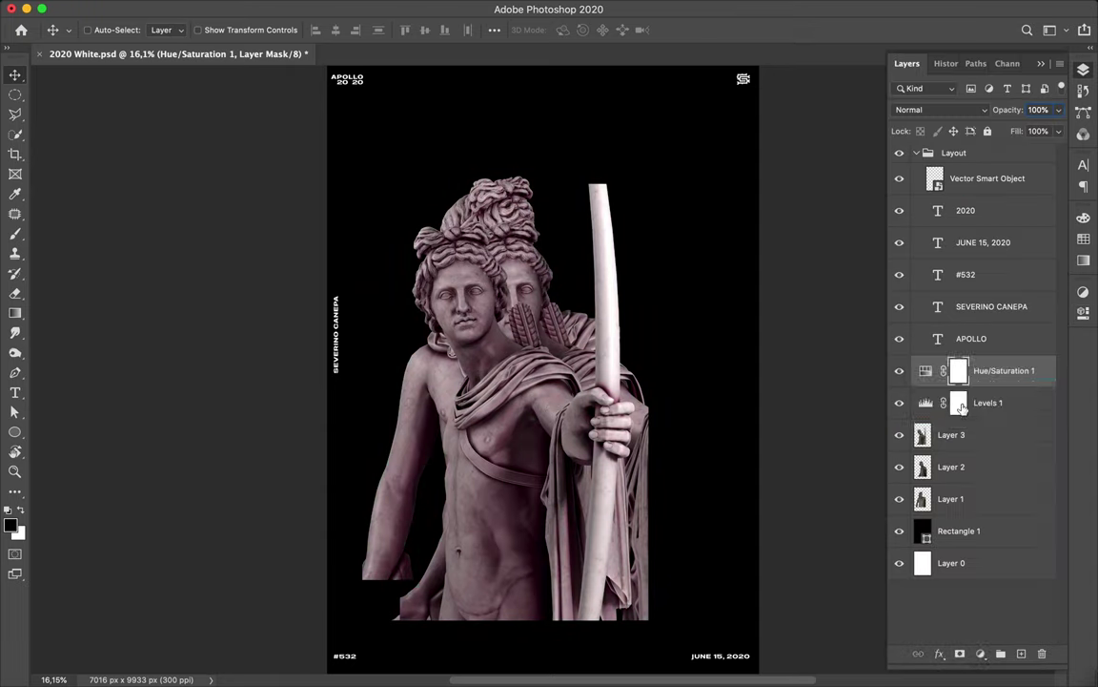
drag(988, 527, 996, 429)
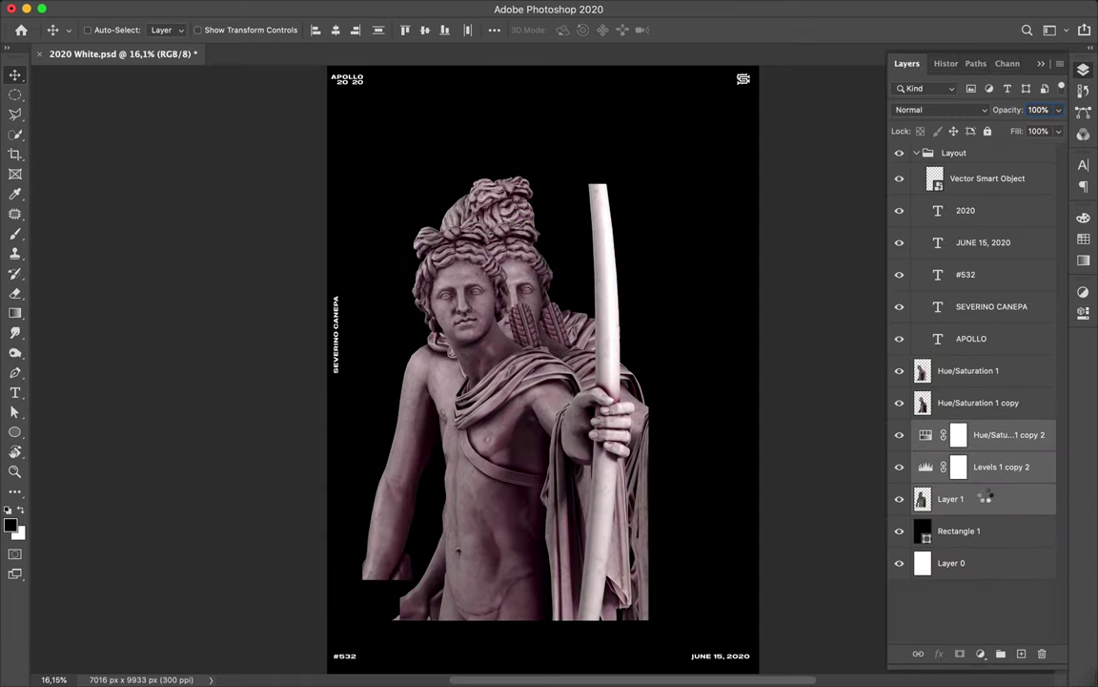
key(ctrl+e)
click(958, 467)
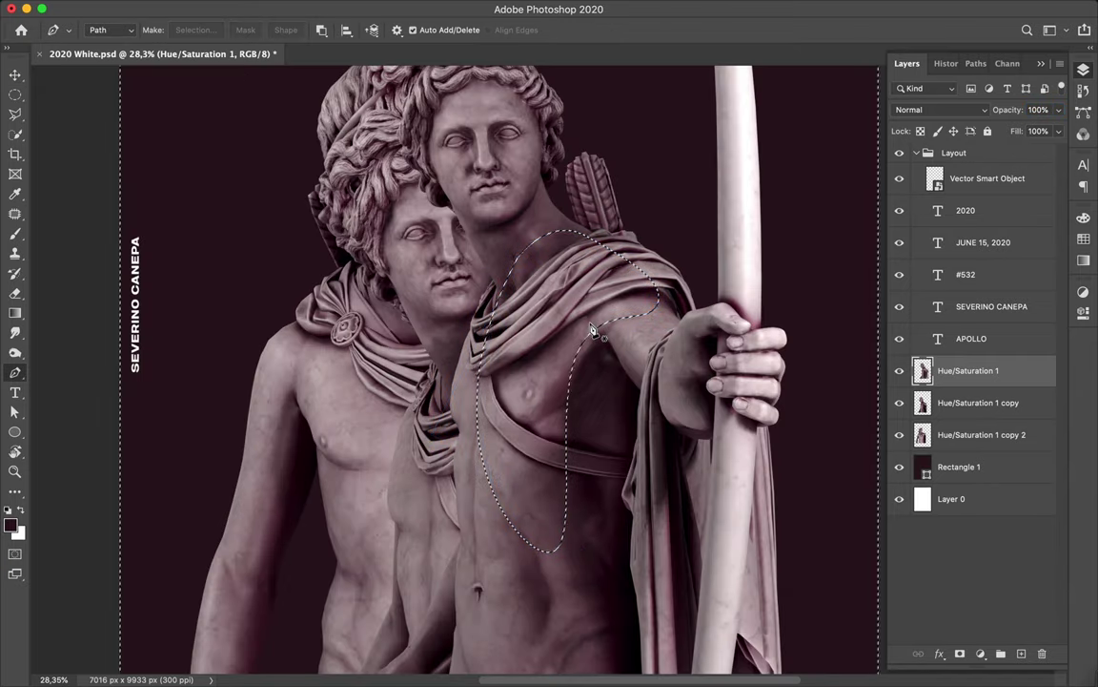
Step: Copy the selected drapery to a new layer and place it over the left head
key(ctrl+j)
key(v)
drag(591, 331, 529, 315)
Step: Stack the middle statue above the others and shift the front statue right
click(951, 436)
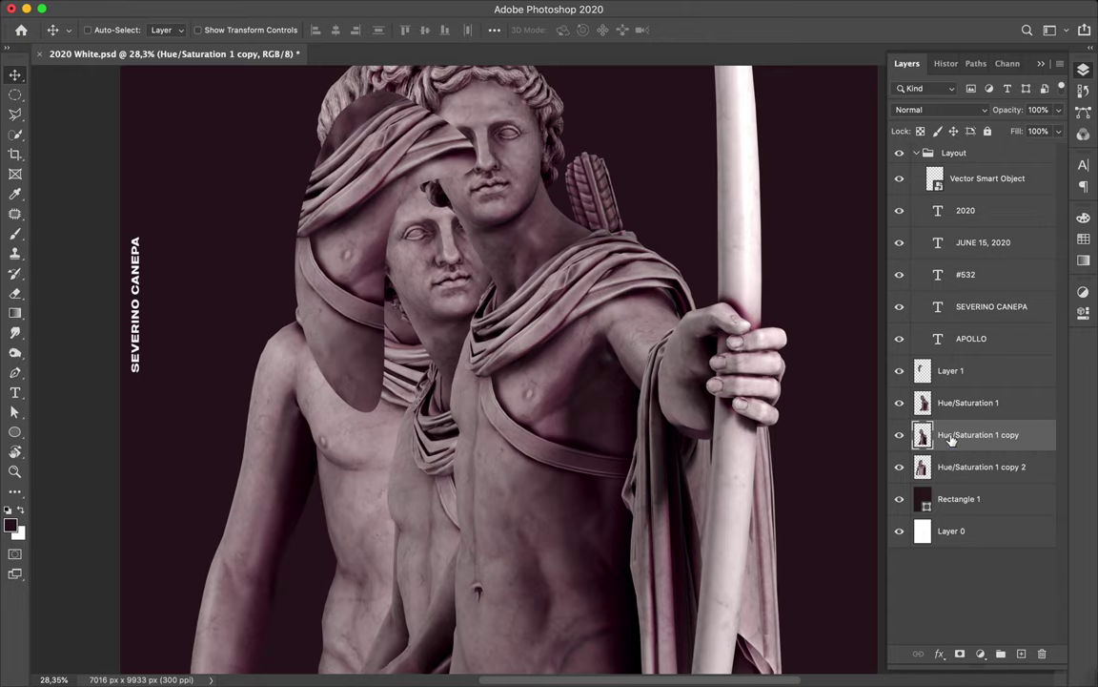
drag(951, 437, 949, 406)
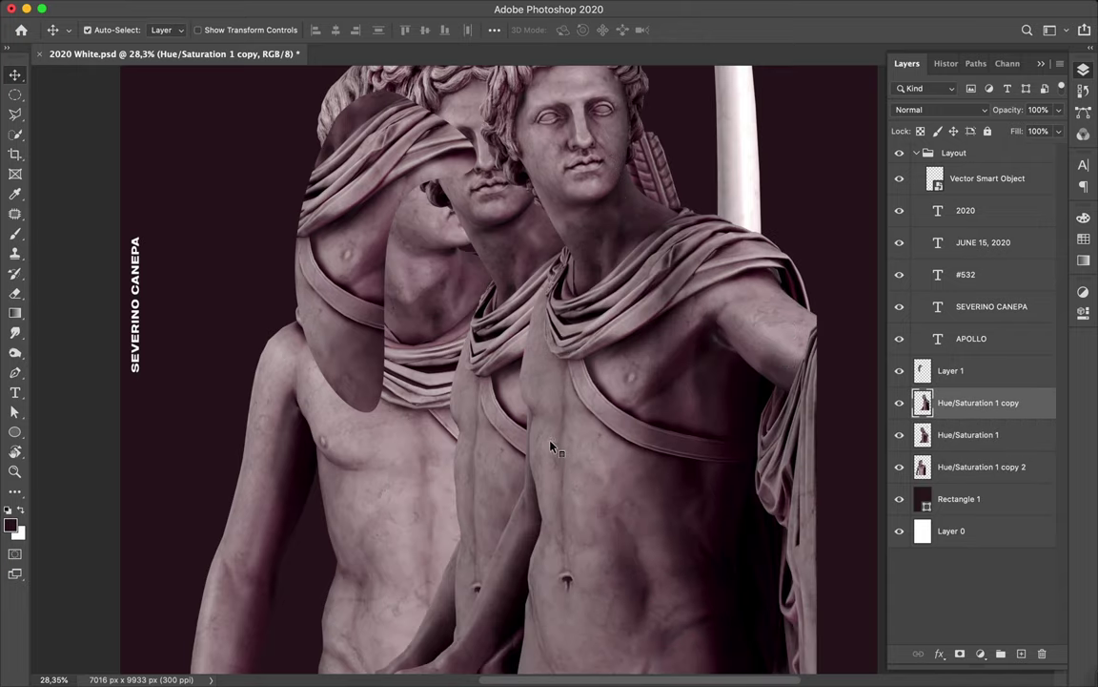
drag(556, 447, 663, 410)
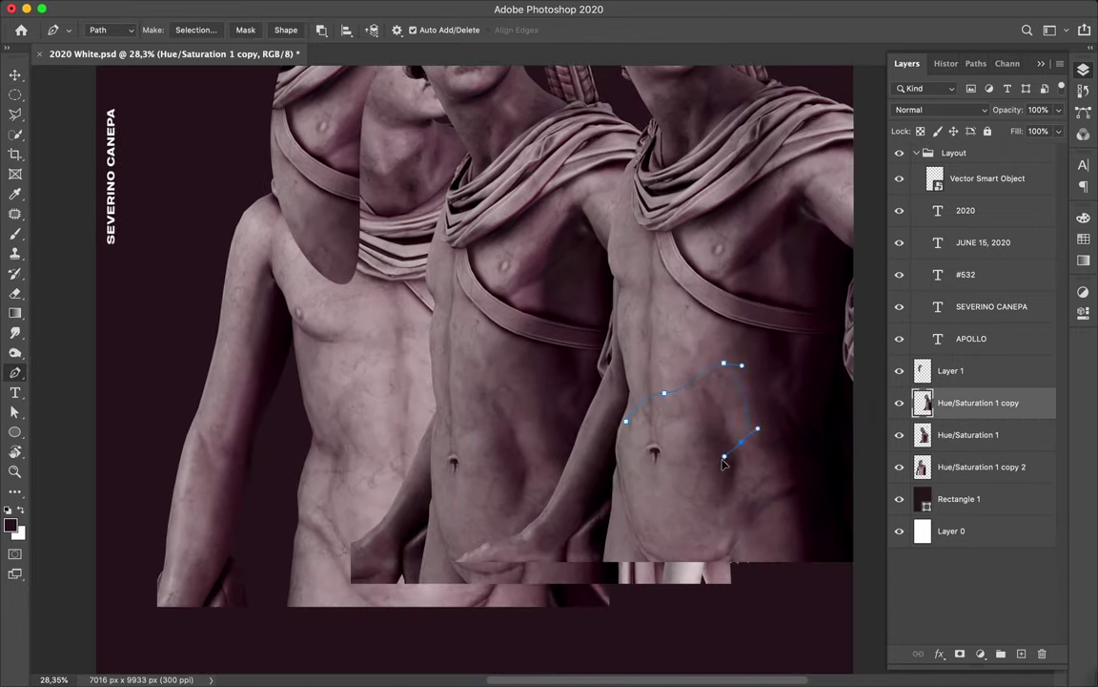
Step: Cut the belly area to a new layer, move it onto the middle chest, and raise the left statue
click(195, 30)
key(Return)
key(ctrl+j)
key(v)
drag(686, 420, 476, 267)
scroll(582, 282, up, 2)
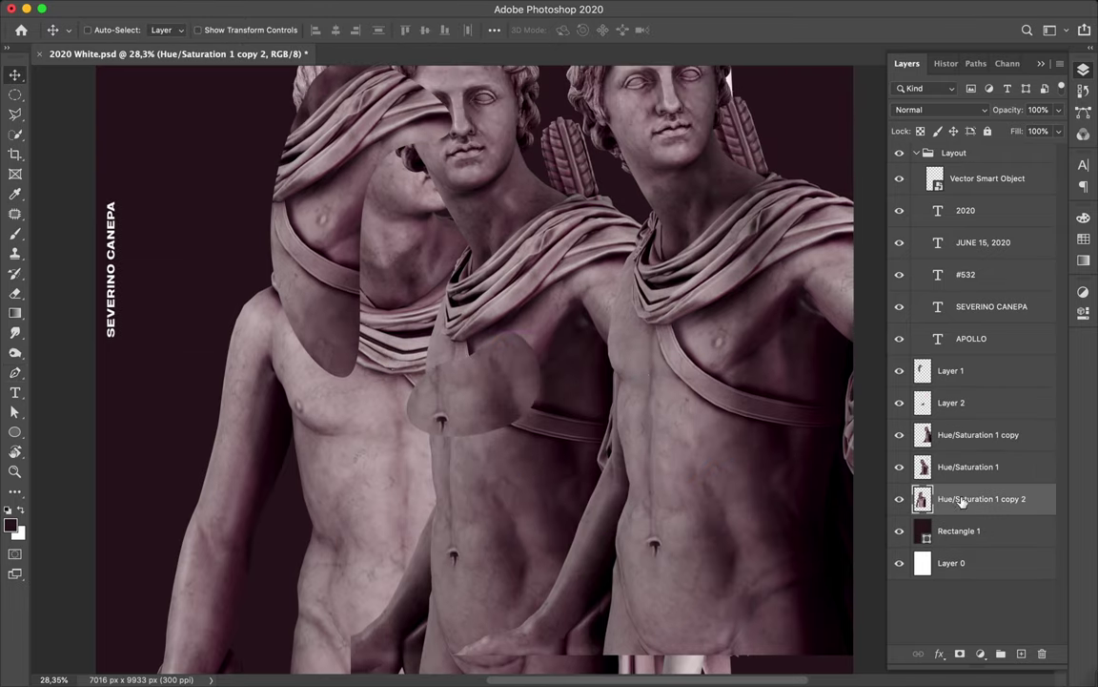
drag(963, 499, 963, 433)
Step: Draw and reposition a Pen path on the left chest, then load it as a selection
key(p)
click(315, 392)
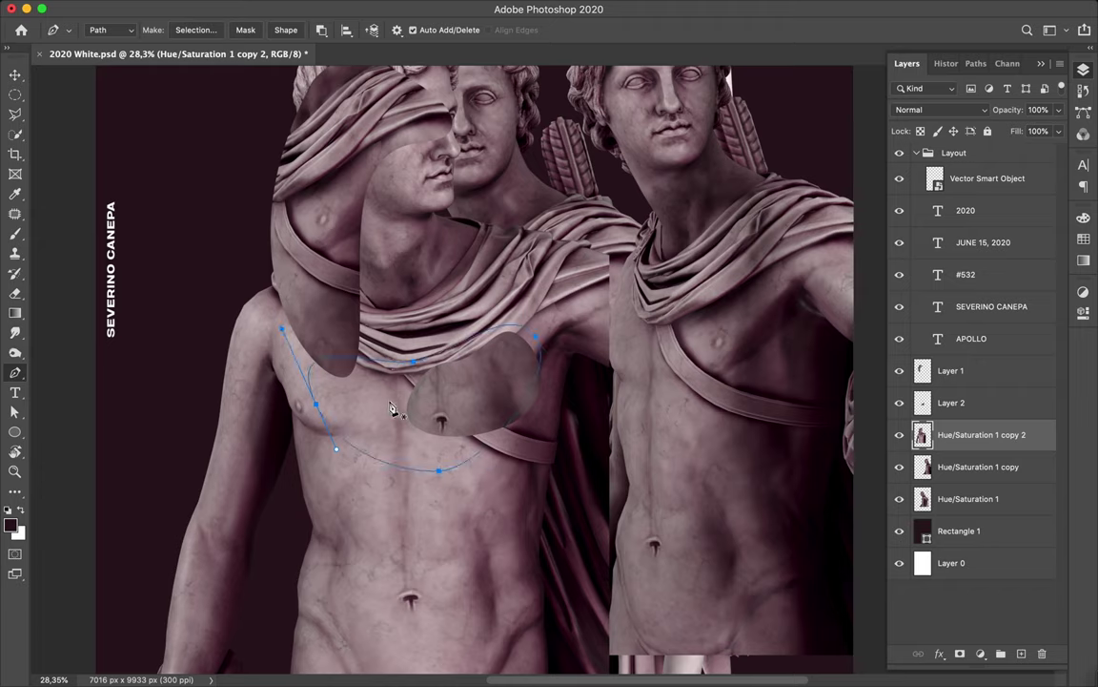
key(a)
drag(391, 410, 418, 397)
key(p)
click(196, 29)
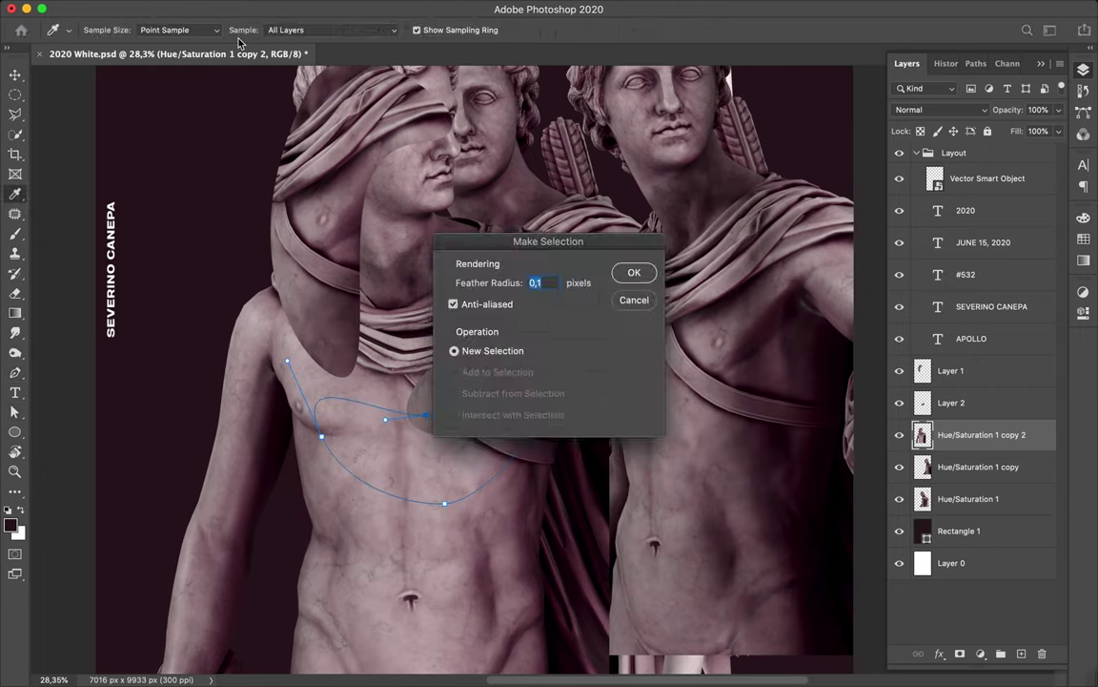
Step: Copy the chest selection to Layer 3 and move the patch up and right
click(632, 272)
key(ctrl+j)
key(v)
drag(478, 447, 516, 352)
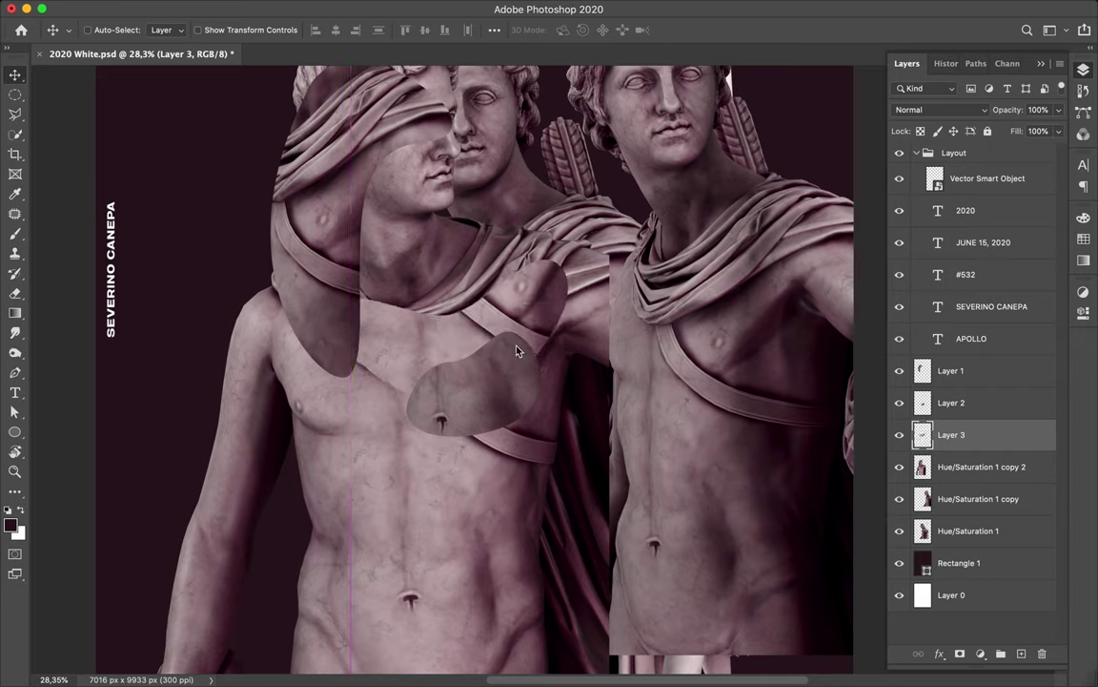
Step: Paint a dark shadow for the chest patch on a new layer and Gaussian-blur it
click(982, 466)
ctrl+click(922, 434)
key(ctrl+shift+alt+n)
key(b)
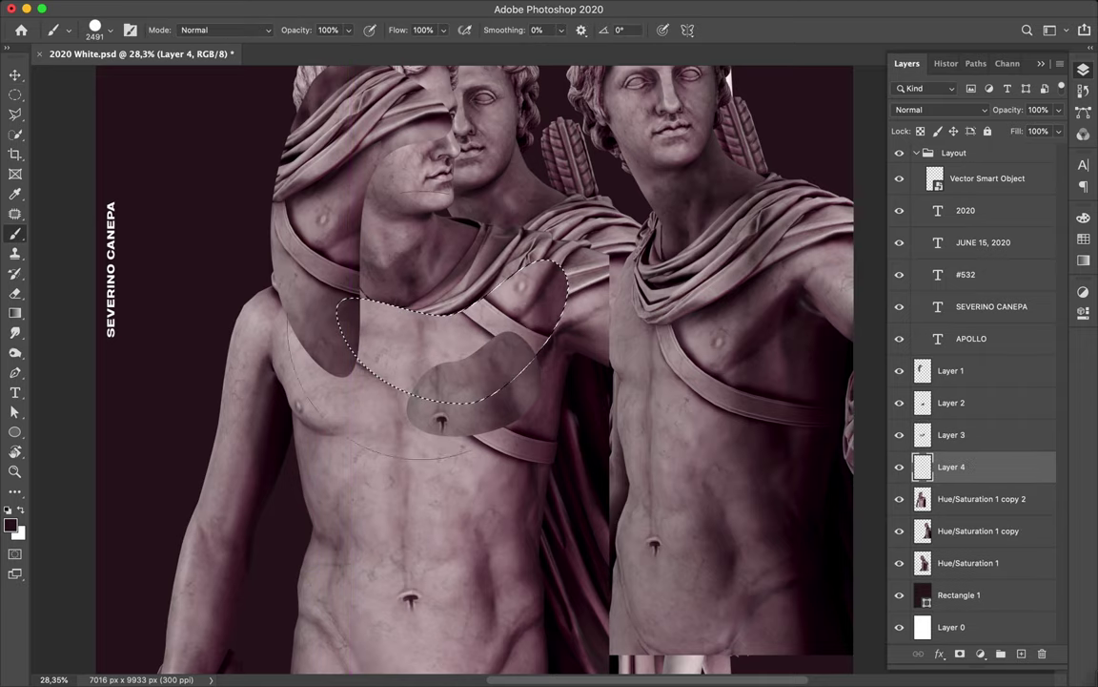
click(392, 8)
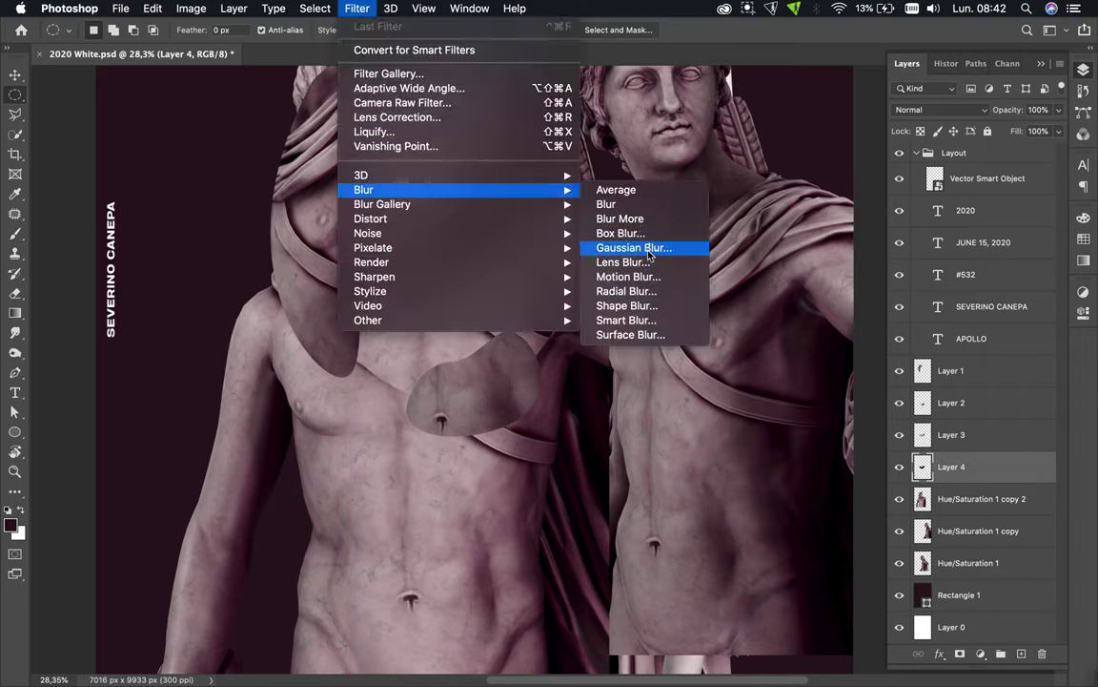
click(632, 248)
click(877, 166)
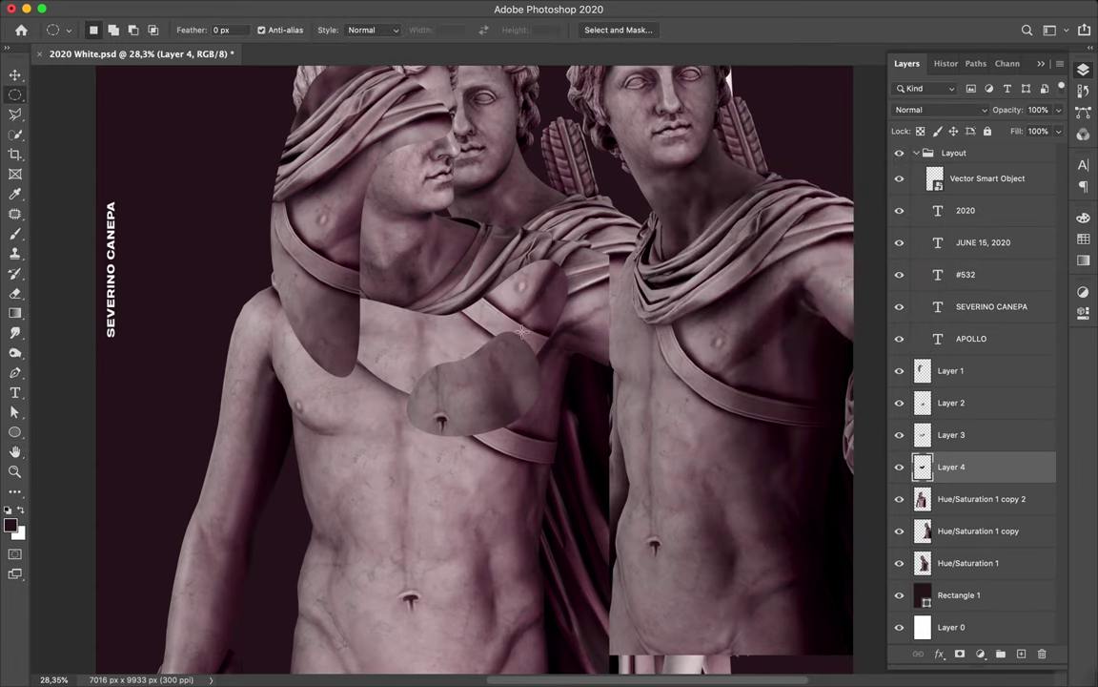
Step: Paint a shadow under the belly fragment on a new layer and apply an 82,5 px Gaussian Blur
key(v)
click(923, 404)
key(ctrl+shift+alt+n)
key(b)
click(360, 8)
click(624, 239)
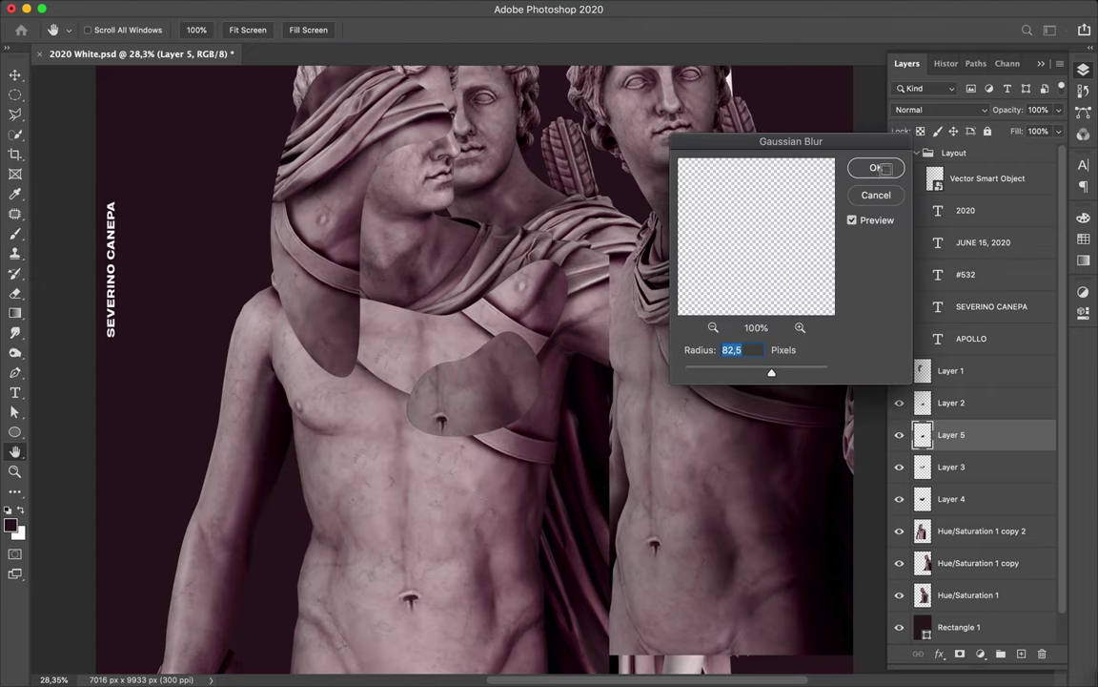
click(878, 168)
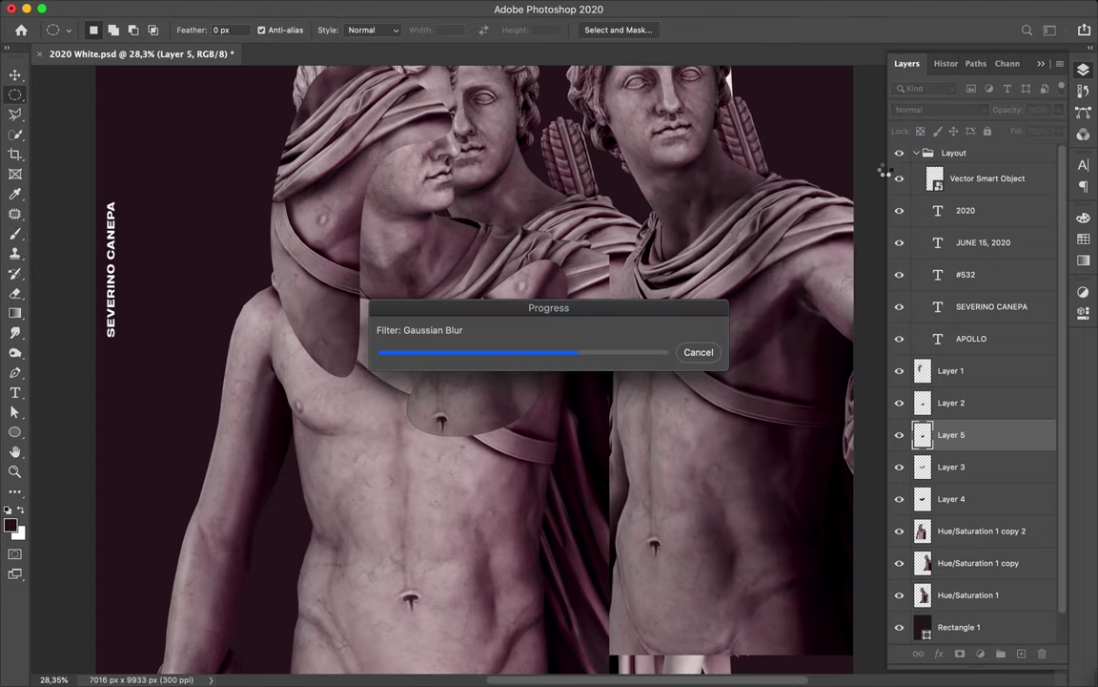
Step: Paint a dark shadow under the drapery piece and soften it with Gaussian Blur
key(v)
click(950, 402)
click(1021, 653)
key(b)
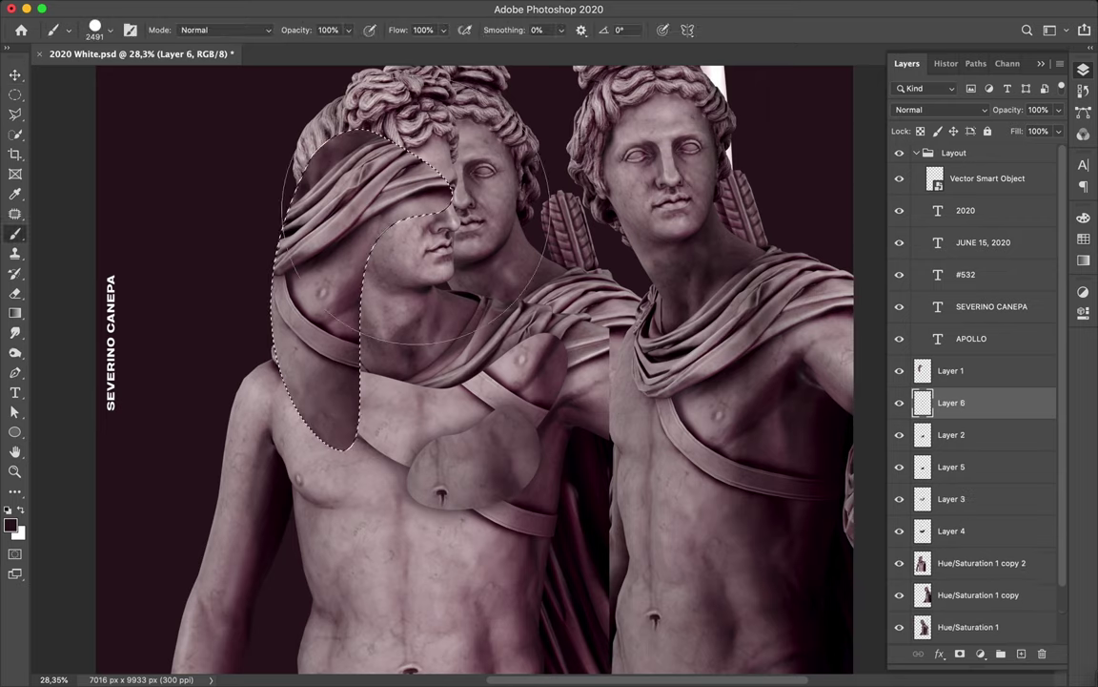
drag(382, 253, 343, 324)
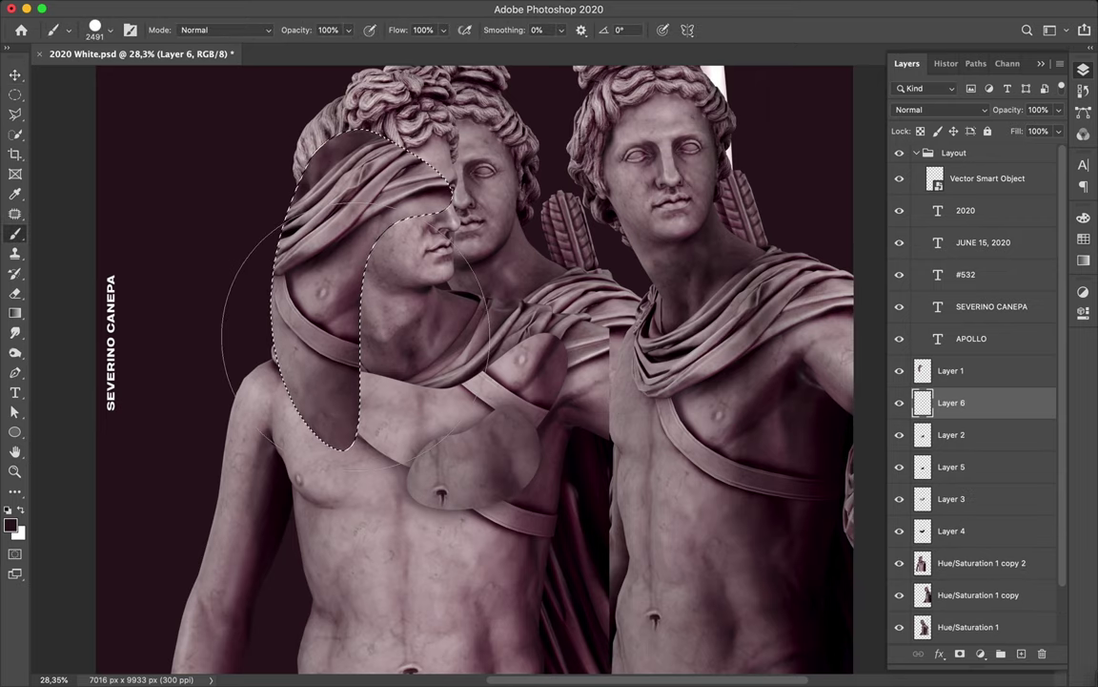
key(v)
click(356, 8)
click(404, 35)
key(m)
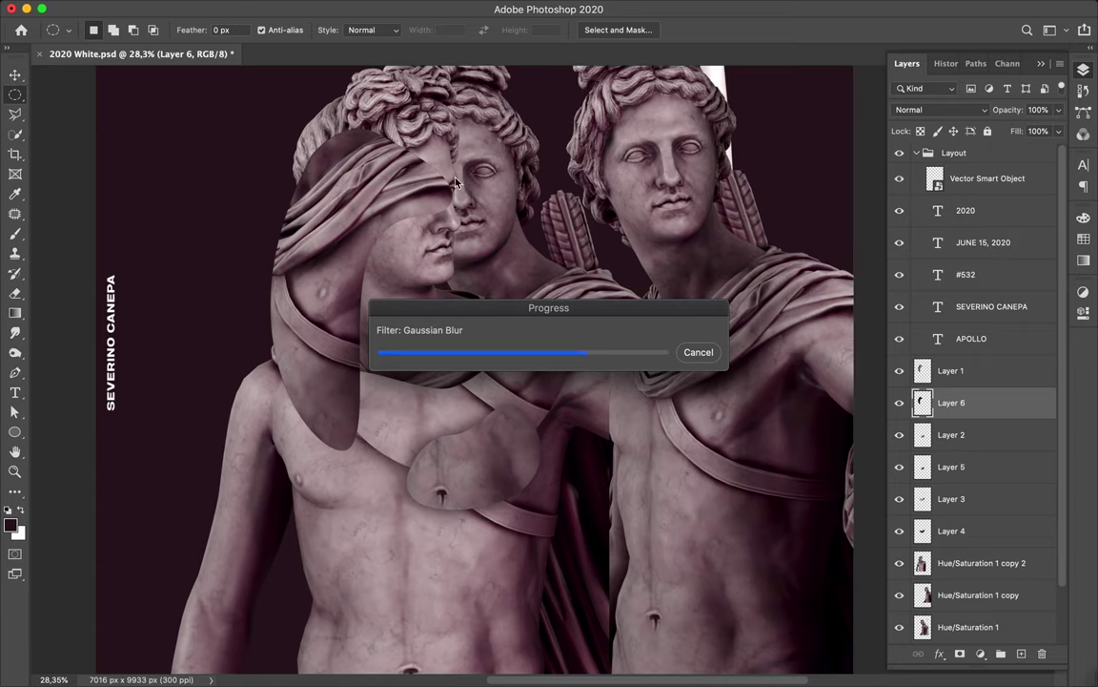
Step: Draw a circular selection on the left statue's chest
key(v)
click(494, 565)
key(m)
drag(354, 482, 461, 573)
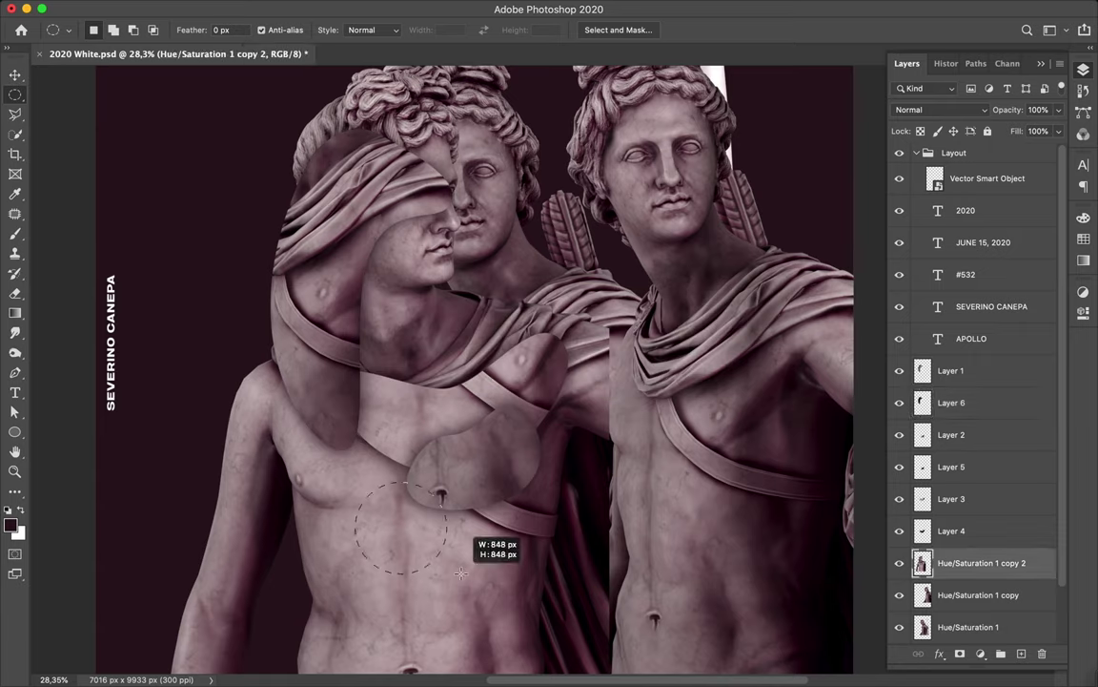
Step: Copy the circular chest piece to a new layer and move it onto the shoulder
key(ctrl+j)
key(v)
drag(496, 442, 552, 321)
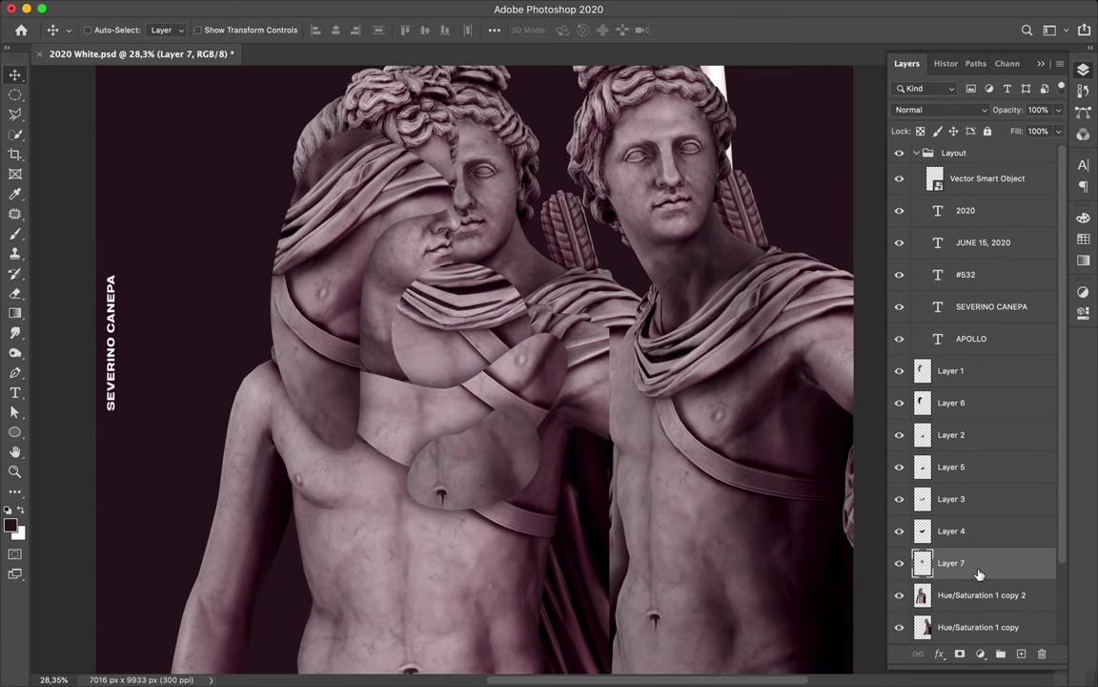
Step: Paint a shadow for the circle piece on a new layer and blur it
key(ctrl+j)
ctrl+click(923, 572)
key(b)
key(ctrl+d)
key(m)
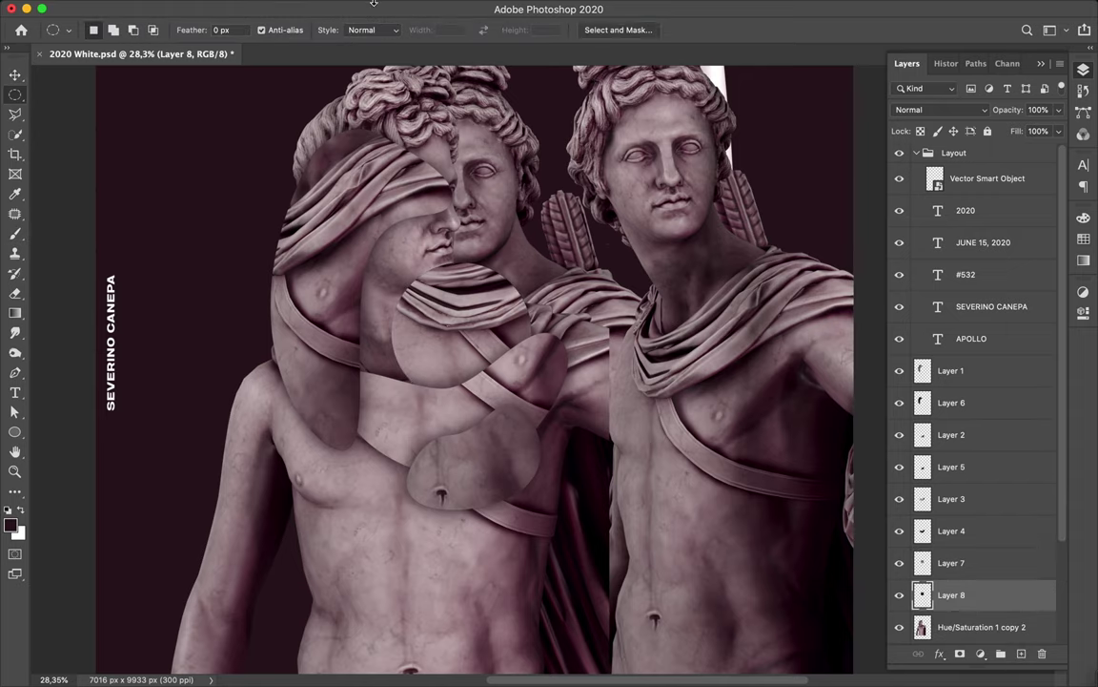
key(ctrl+f)
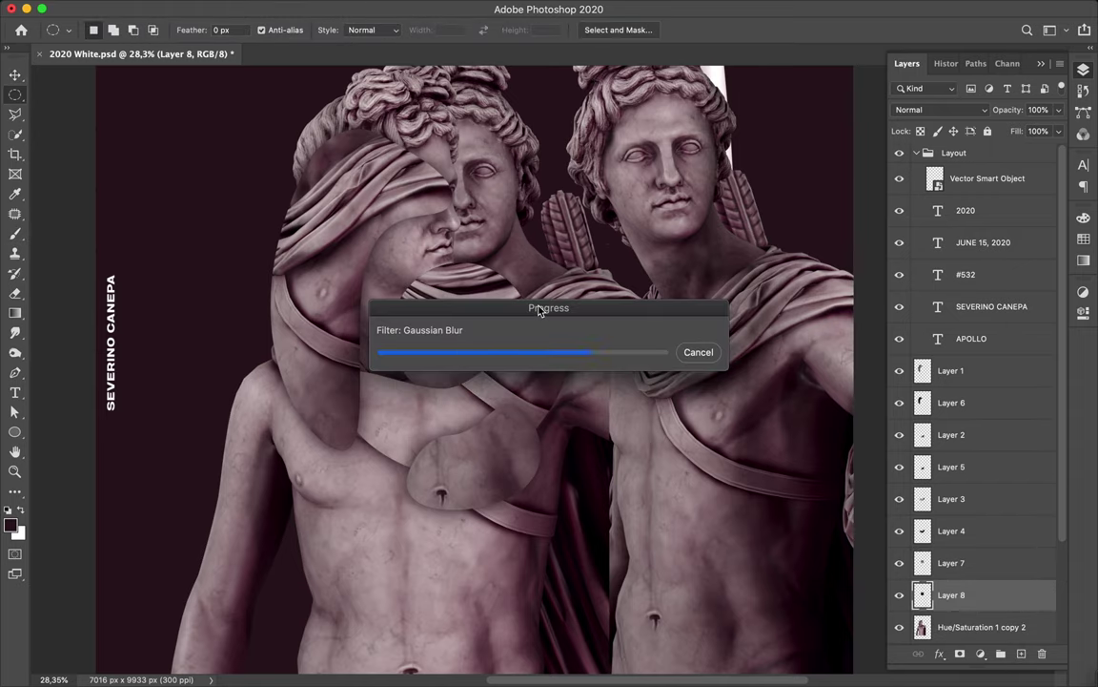
Step: Delete the unwanted shadow layers and select the left statue layer
key(v)
key(Delete)
click(977, 530)
key(Delete)
click(982, 467)
key(Delete)
key(Delete)
click(982, 498)
scroll(610, 286, up, 2)
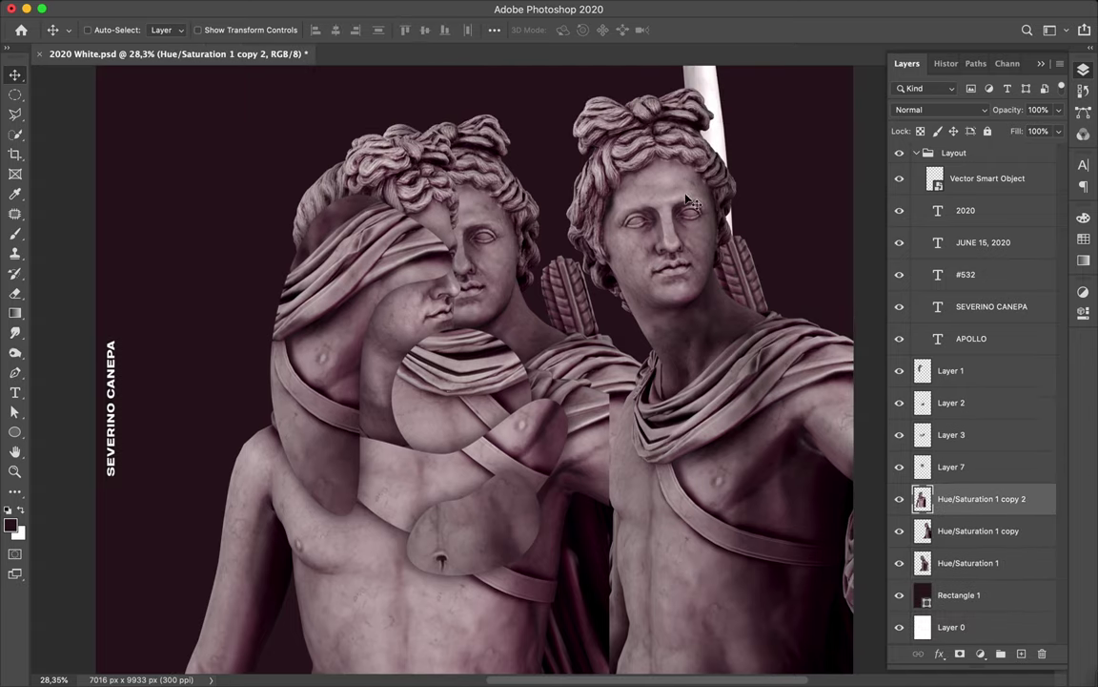
Step: Turn the face path into a selection and copy the face to a new layer
key(p)
right_click(590, 221)
click(630, 282)
click(965, 531)
key(ctrl+j)
key(v)
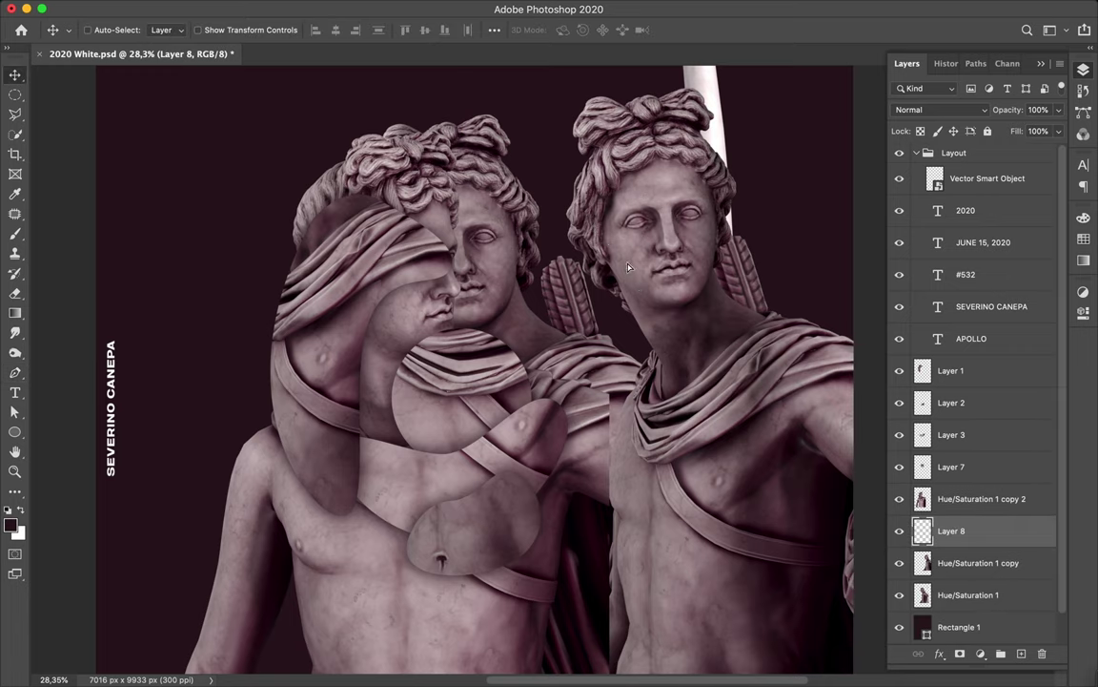
Step: Paint a shadow under the face piece on a new layer and blur it
key(ctrl+])
ctrl+click(922, 498)
ctrl+click(1022, 653)
key(b)
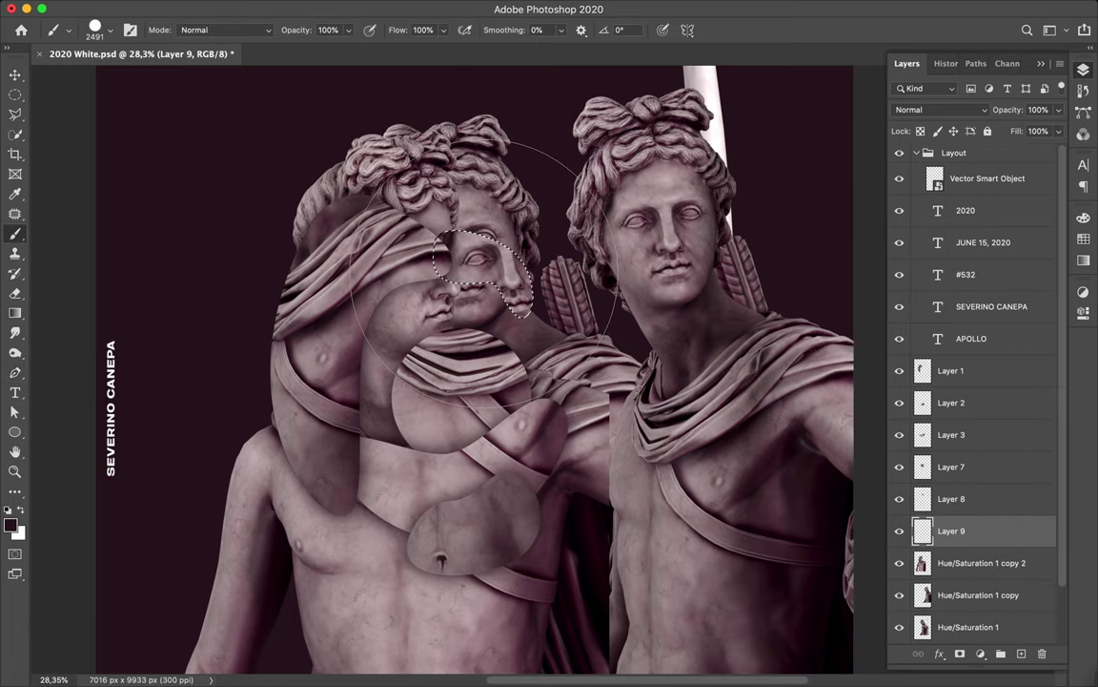
key(m)
key(v)
click(529, 7)
key(Escape)
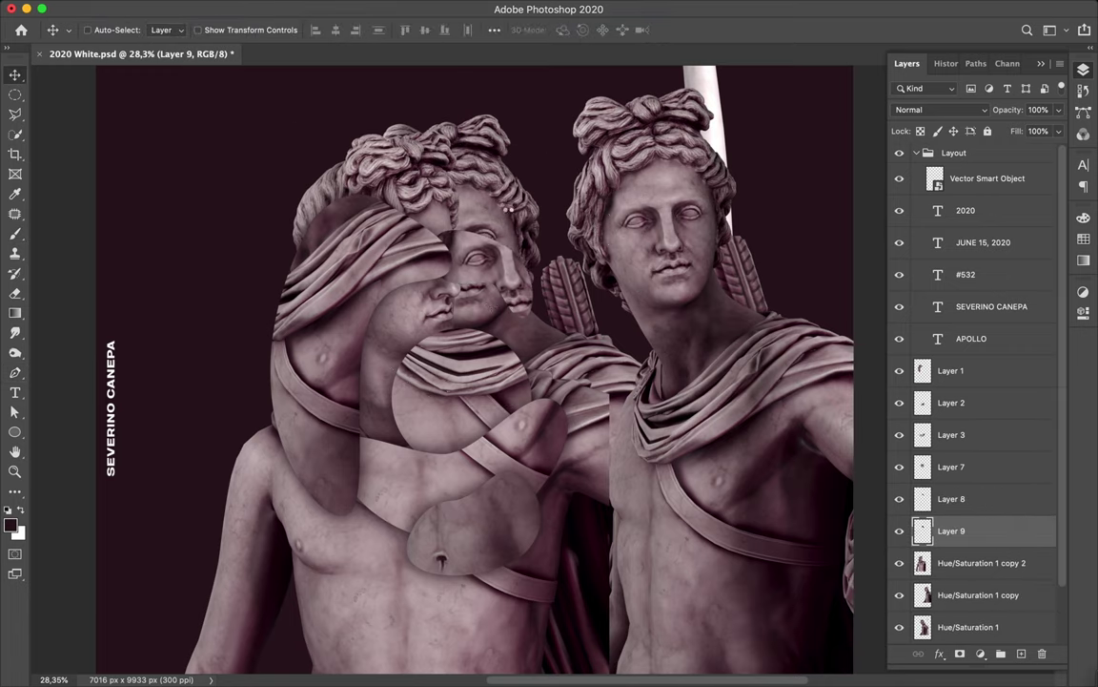
key(ctrl+f)
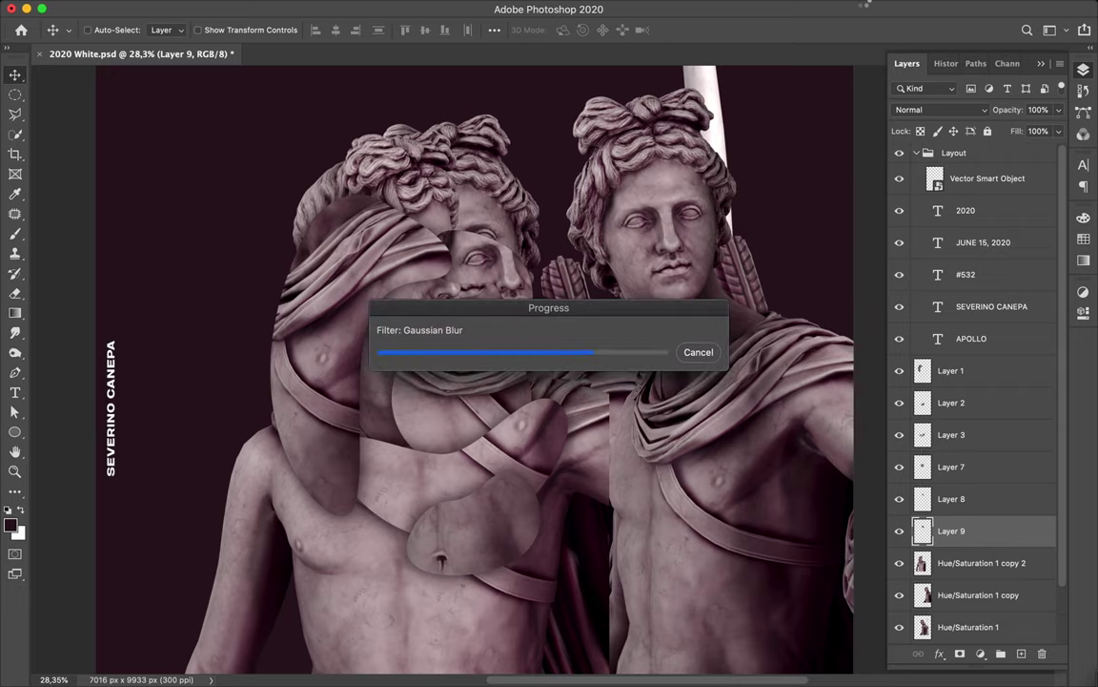
Step: Move the front statue up and left, then copy the shoulder path area to a new layer
key(ctrl+e)
mouse_move(684, 461)
mouse_down()
mouse_move(633, 304)
mouse_move(604, 295)
mouse_up()
key(p)
key(ctrl+Return)
key(ctrl+j)
key(v)
drag(629, 281, 527, 294)
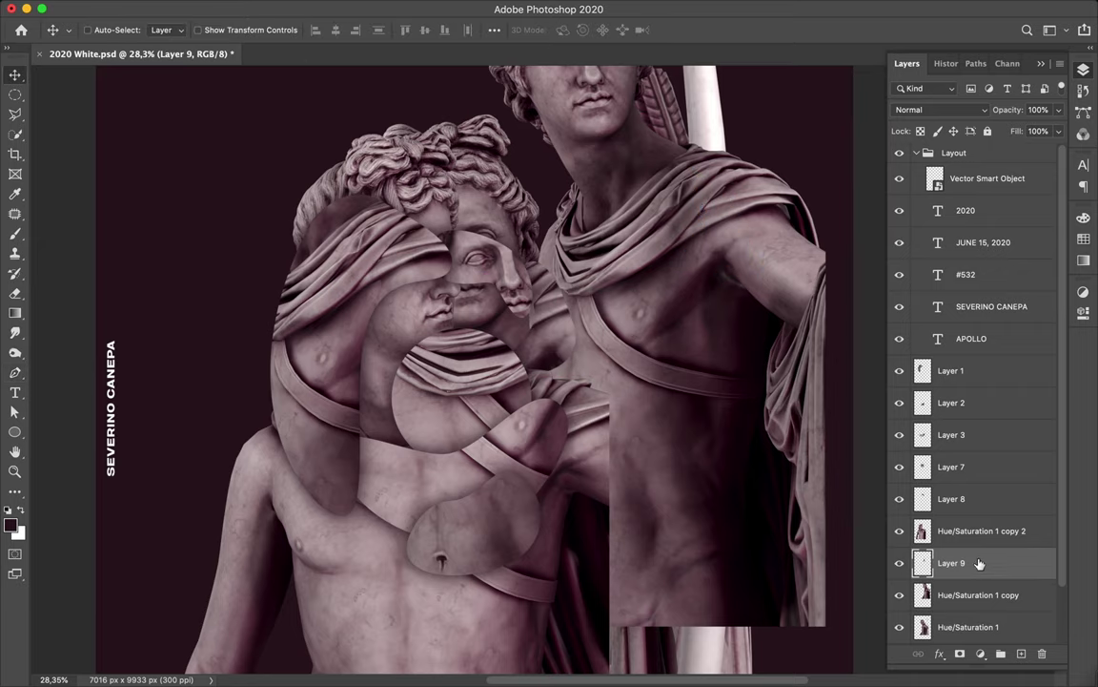
Step: Reposition the shoulder piece, Gaussian-blur its shadow, and select the Hue/Saturation 1 layer
drag(988, 588, 981, 520)
ctrl+click(922, 563)
click(368, 8)
click(571, 284)
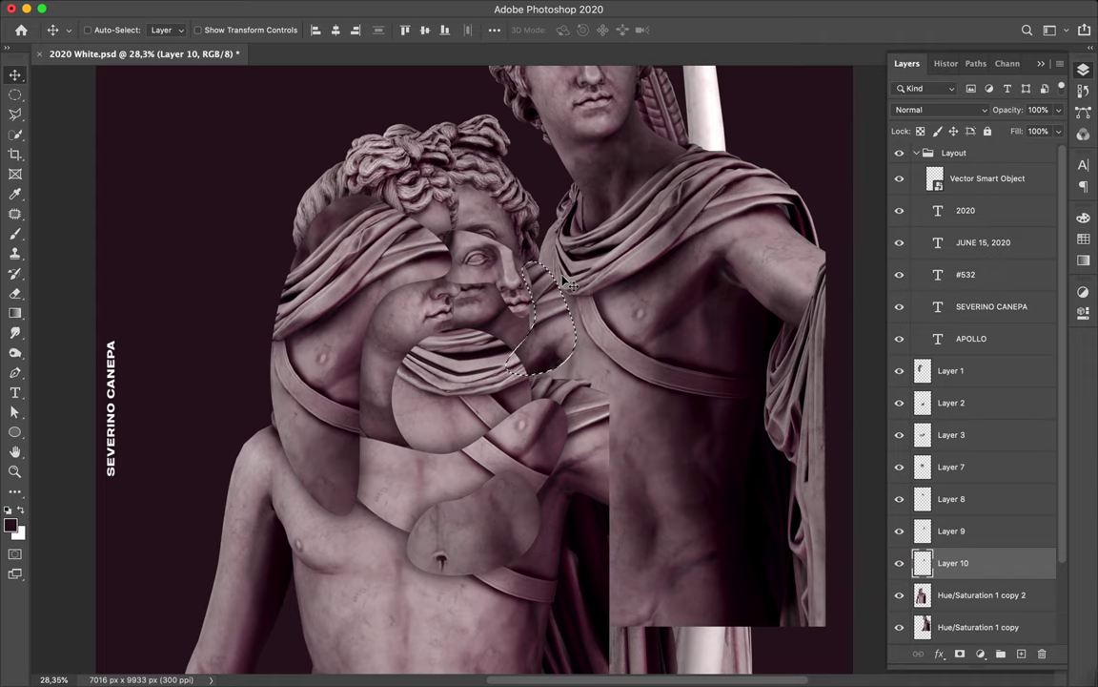
key(m)
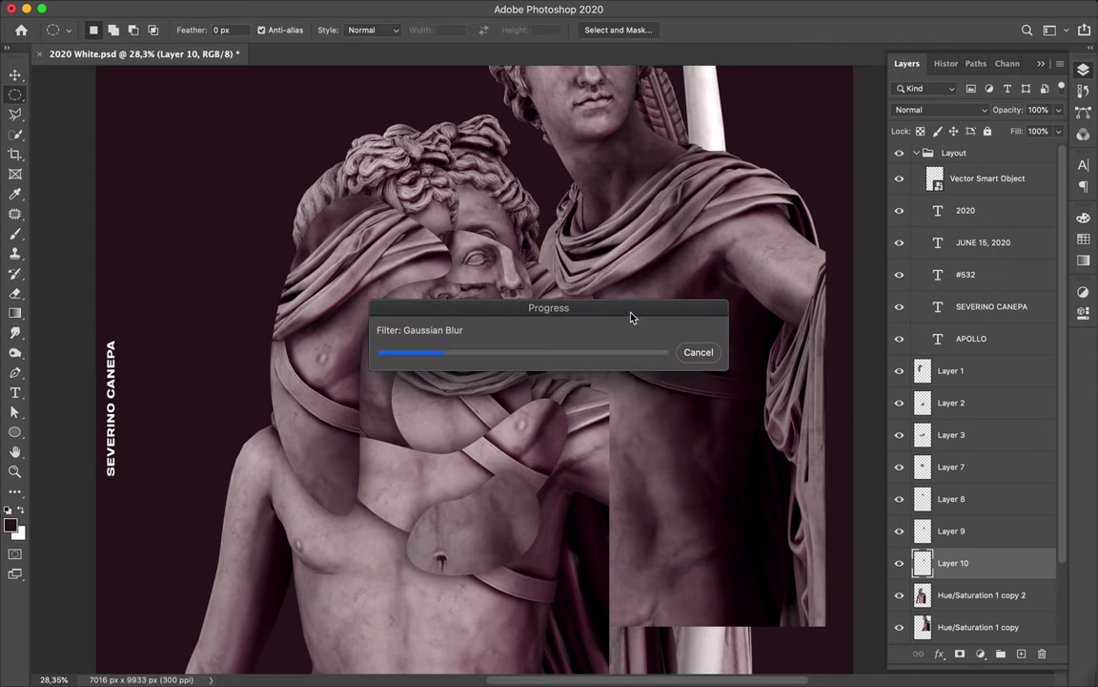
key(v)
click(963, 639)
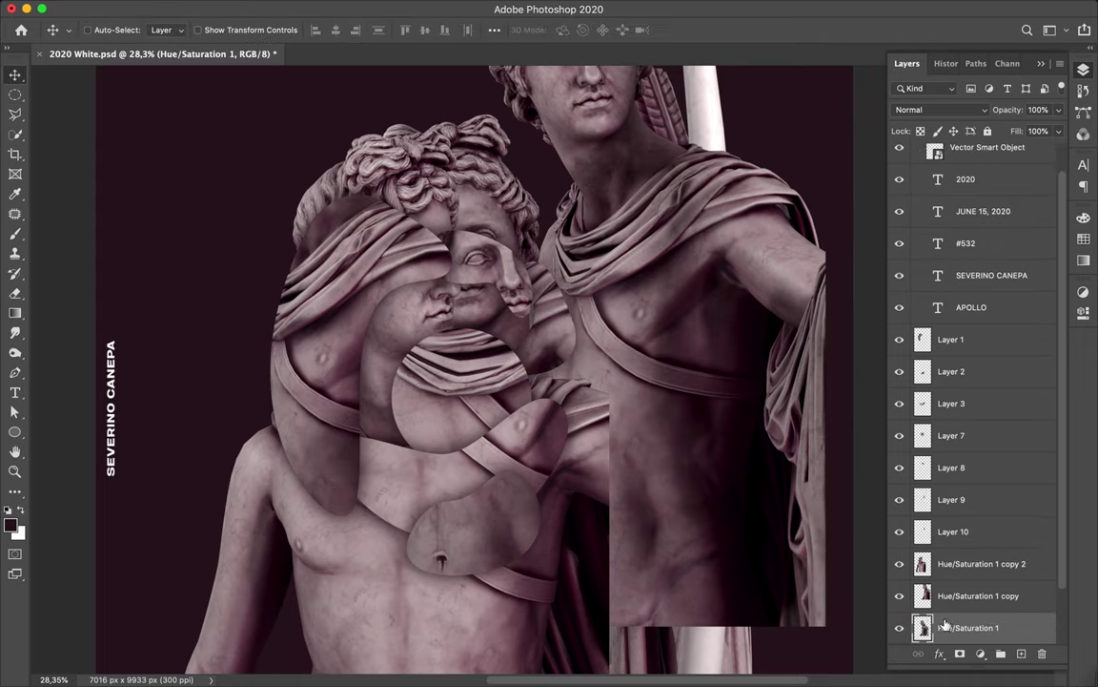
Step: Cut a traced torso fragment onto Layer 11 and move it up-left into the swirl
drag(937, 601, 939, 555)
key(p)
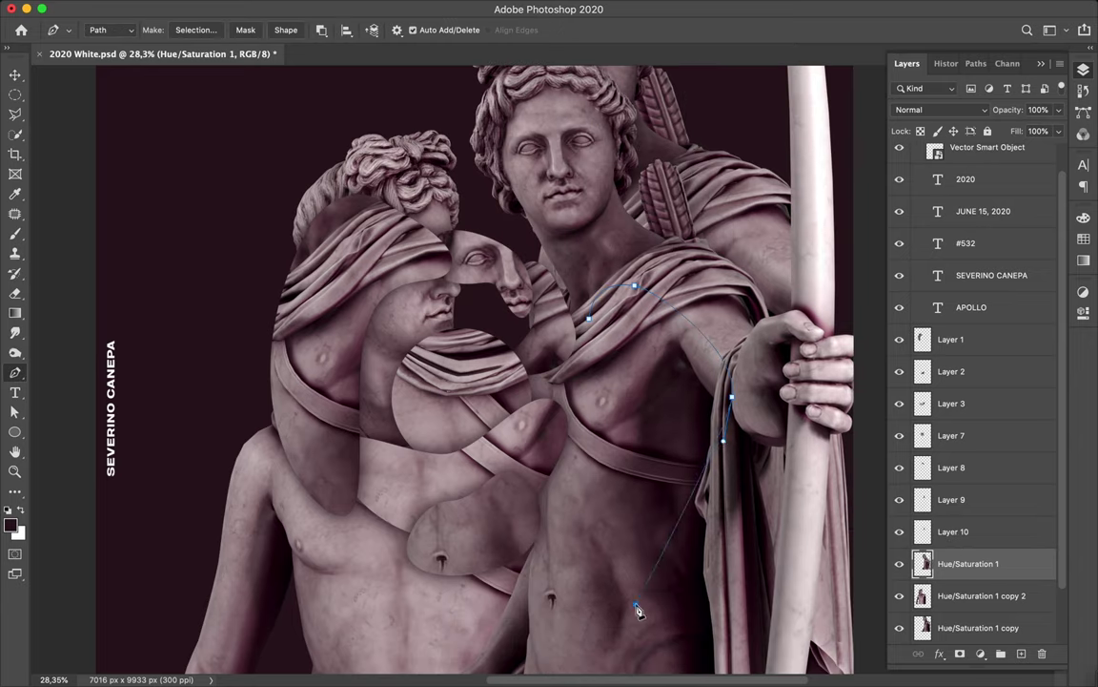
click(195, 29)
key(Return)
key(ctrl+j)
key(v)
drag(687, 362, 572, 305)
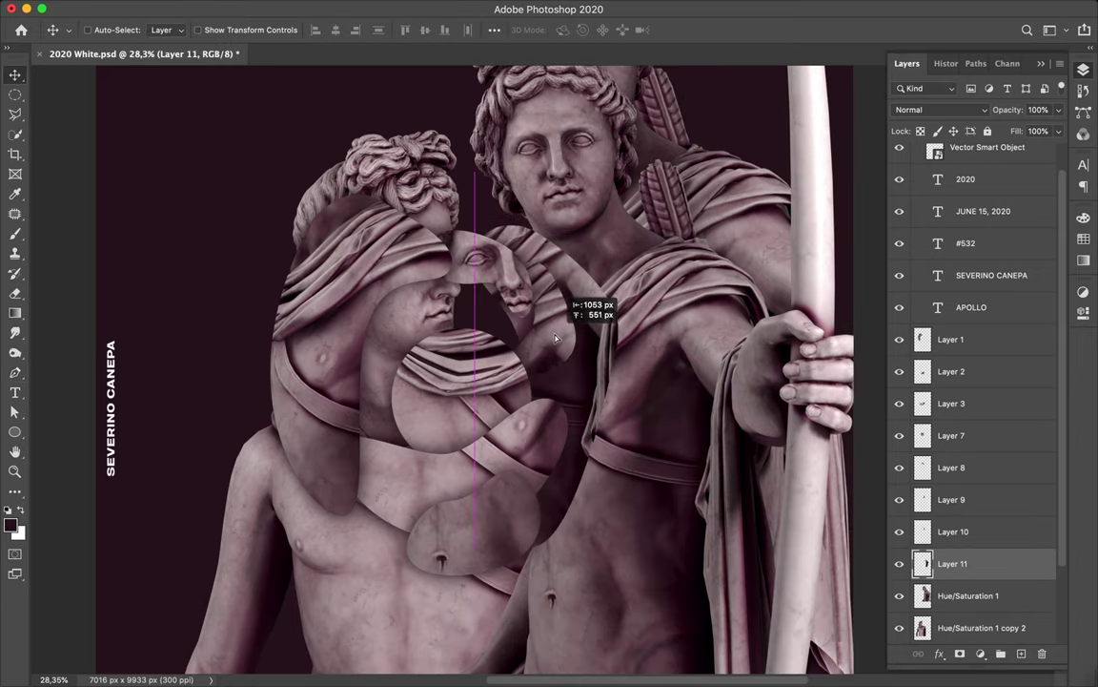
Step: Fill a shadow from Layer 11's shape on Layer 12 and Gaussian-blur it
ctrl+click(922, 563)
key(b)
key(alt+BackSpace)
key(ctrl+d)
key(v)
key(ctrl+f)
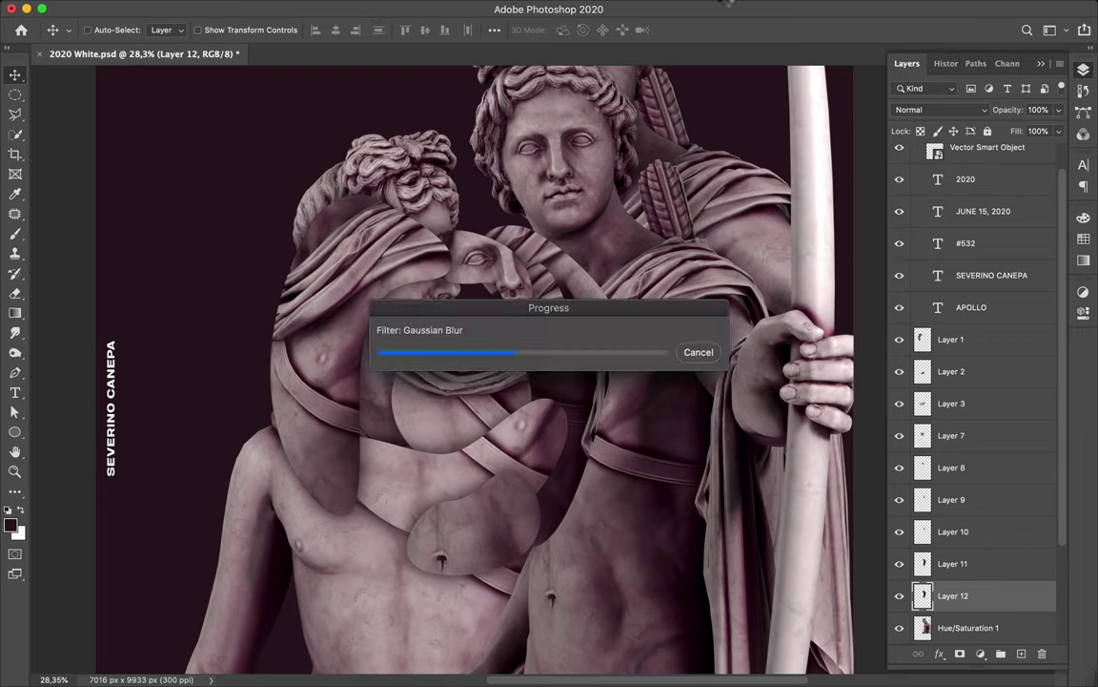
Step: Reveal the Hue/Saturation 1 statue and move the three statue layers up beneath Layer 1
scroll(637, 523, down, 2)
key(m)
drag(548, 448, 637, 522)
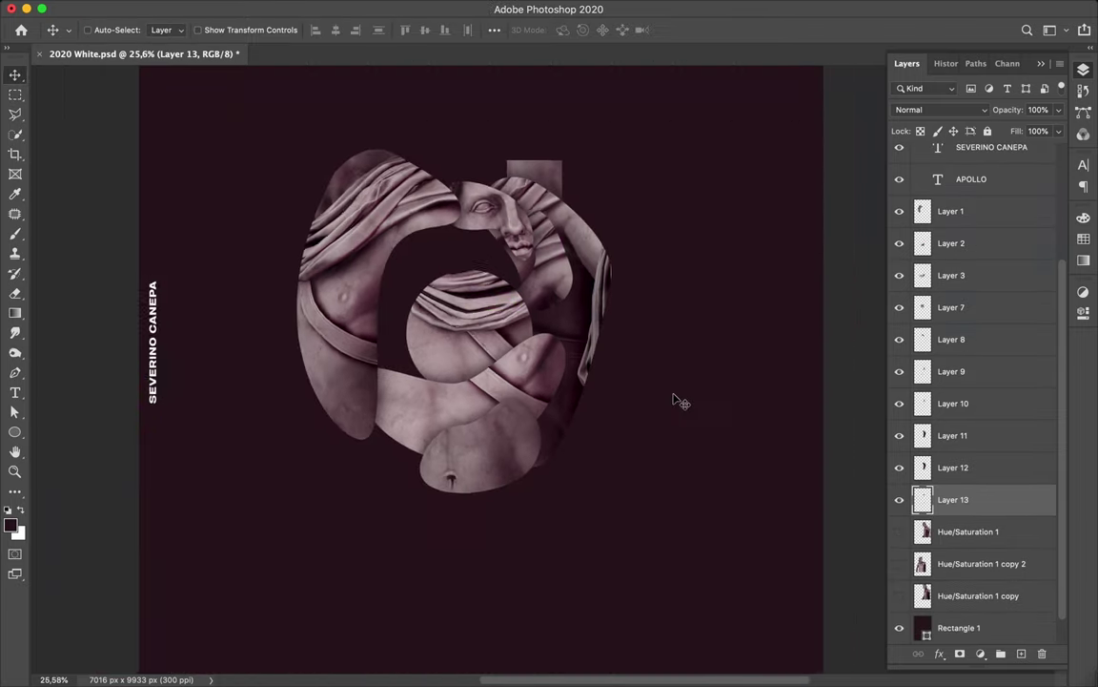
click(1025, 532)
click(899, 531)
key(p)
mouse_move(968, 532)
mouse_down()
mouse_move(965, 208)
mouse_move(966, 218)
mouse_up()
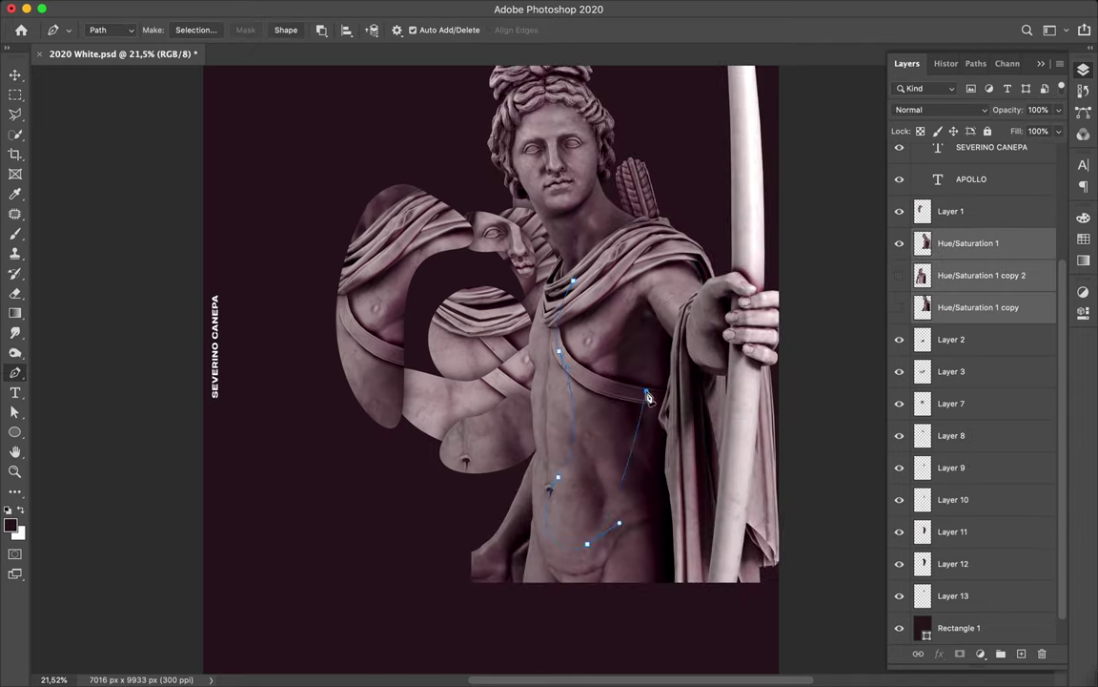
Step: Copy a traced torso part onto Layer 14 and shift it to the left
key(ctrl+Return)
key(ctrl+j)
key(v)
drag(544, 308, 463, 308)
key(ctrl+t)
key(Return)
Step: Hide the statue, move Layer 14 below Layer 8, and fill a new shadow layer from its shape
click(899, 274)
drag(954, 244, 954, 482)
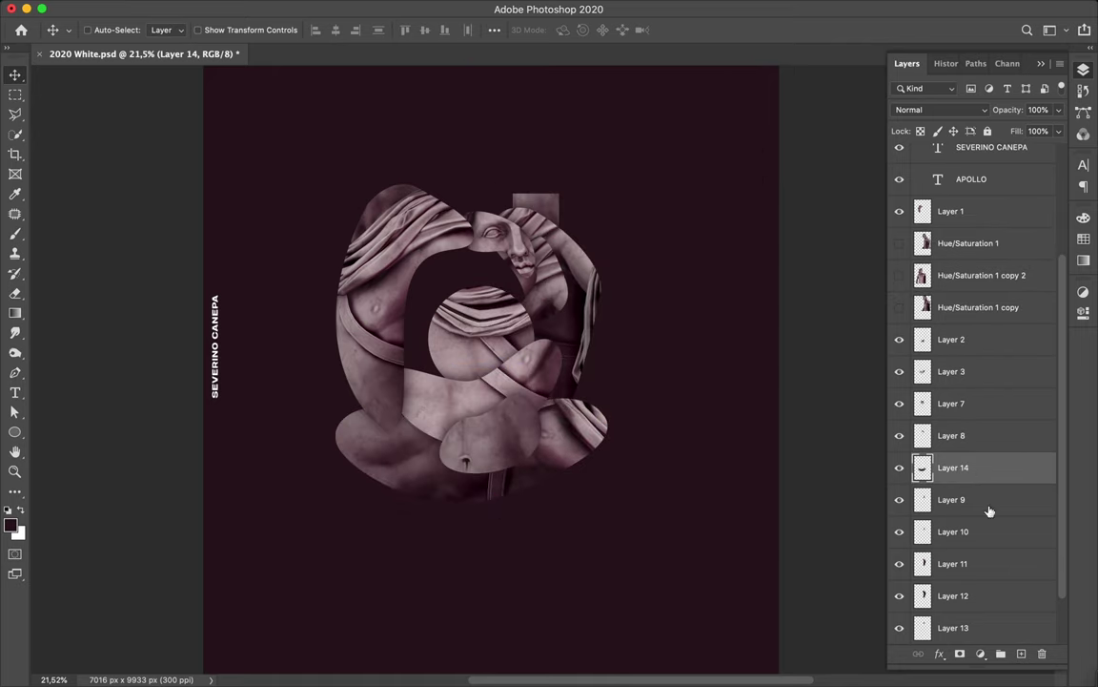
ctrl+click(1021, 653)
key(b)
ctrl+click(922, 467)
key(v)
key(ctrl+d)
Step: Gaussian-blur the Layer 15 shadow, then drag that unwanted shadow layer to the trash
key(m)
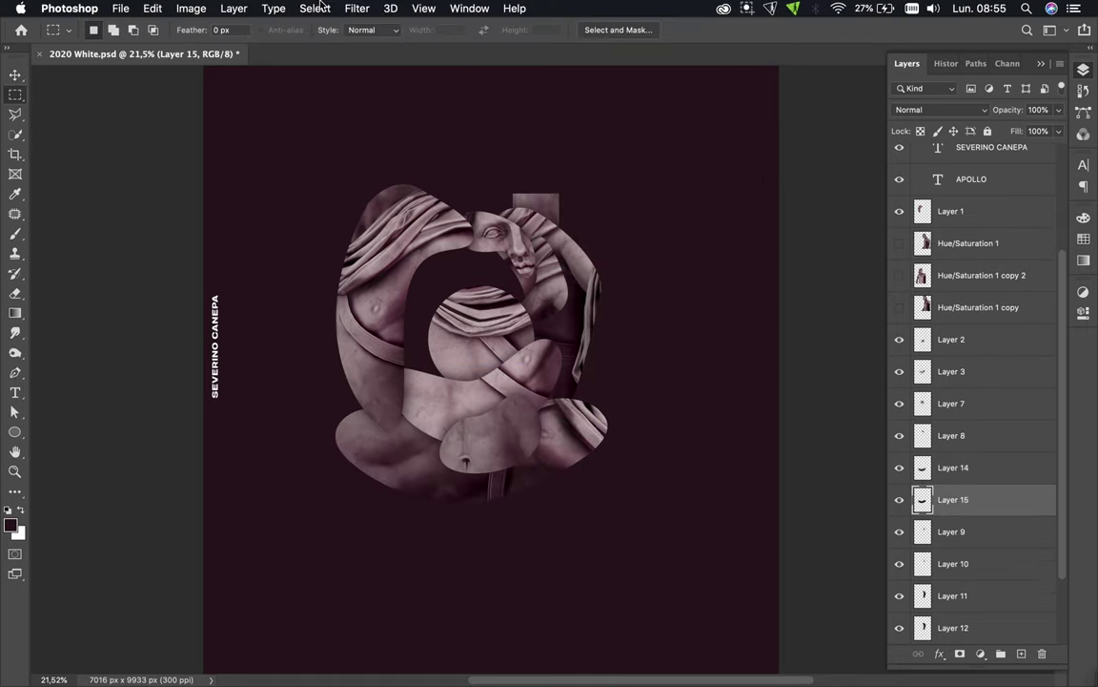
click(353, 9)
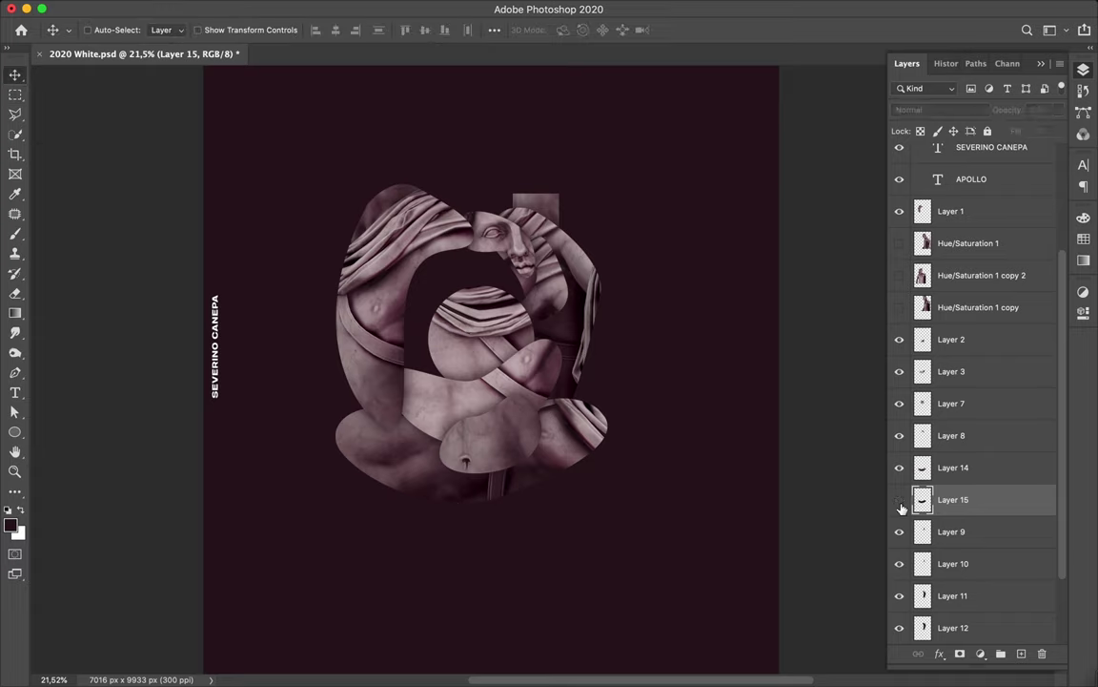
click(372, 27)
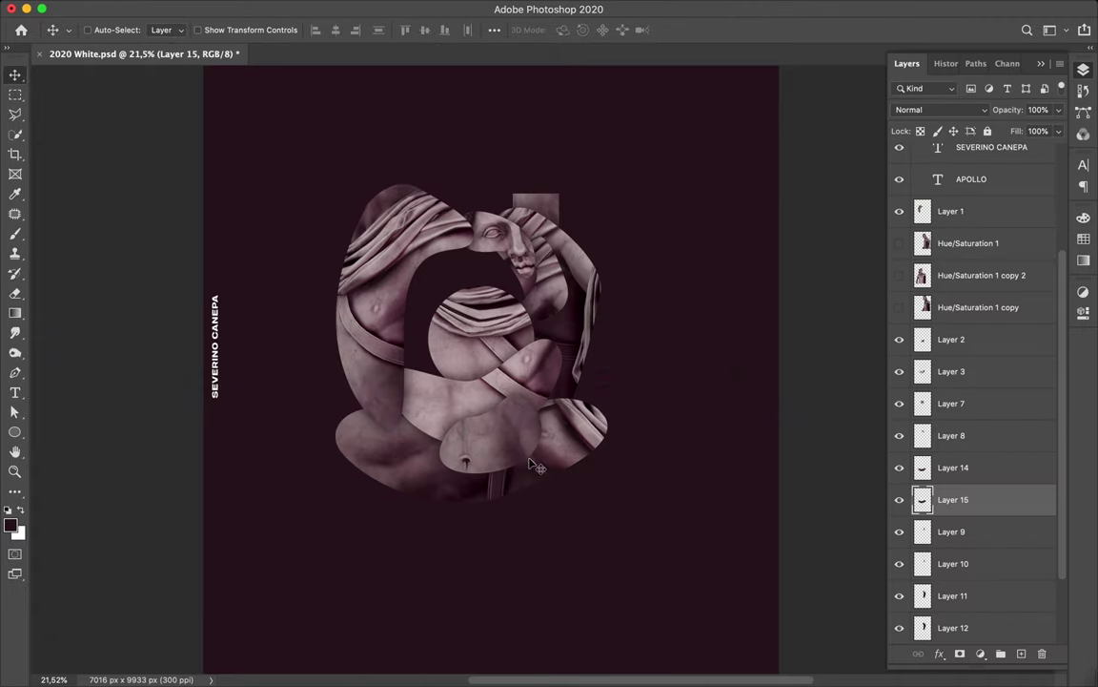
drag(957, 475, 1013, 593)
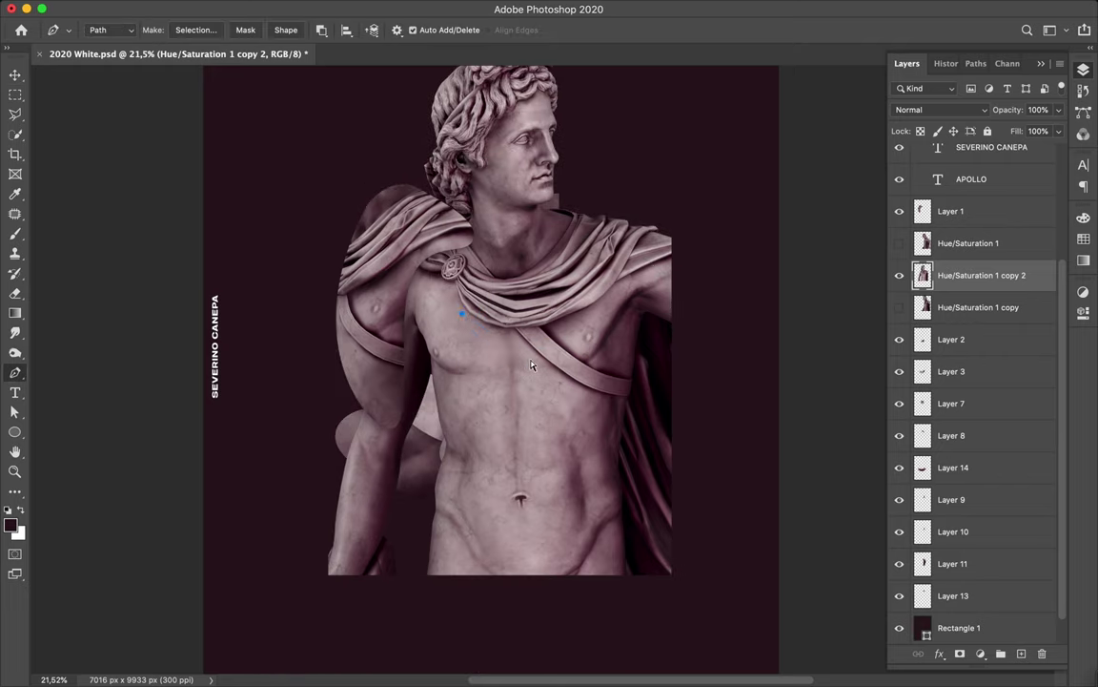
Step: Copy the torso piece to Layer 15 below Layer 14, move it left, and rotate it about 30°
key(Return)
key(ctrl+j)
key(v)
drag(506, 405, 389, 405)
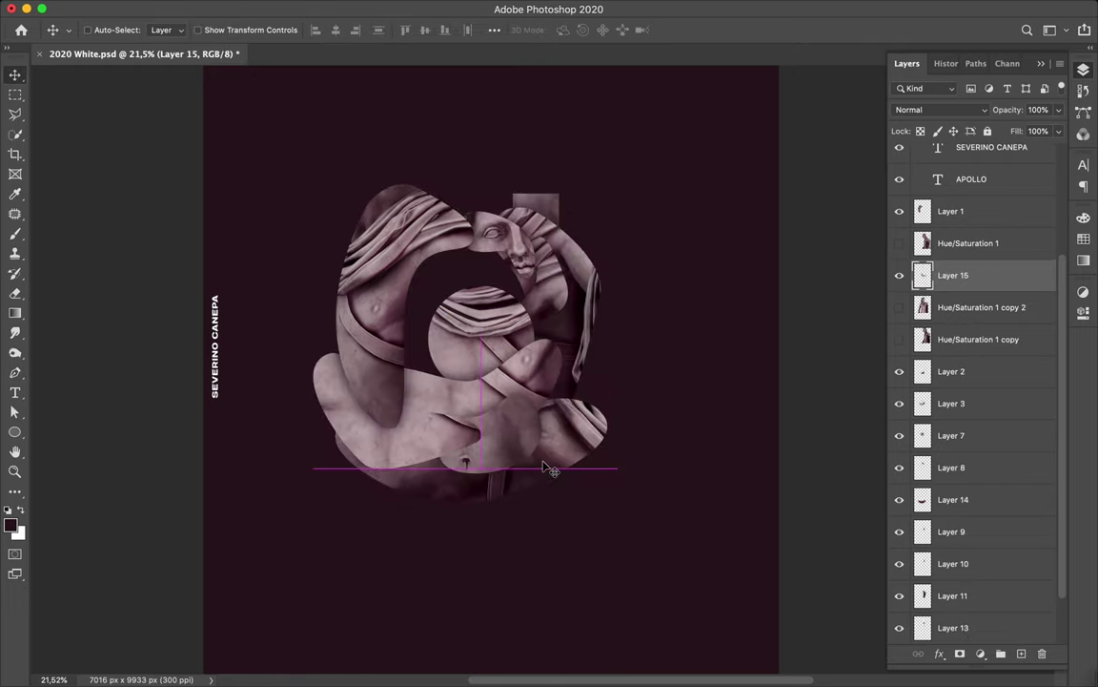
drag(953, 275, 953, 485)
key(ctrl+t)
drag(294, 298, 271, 342)
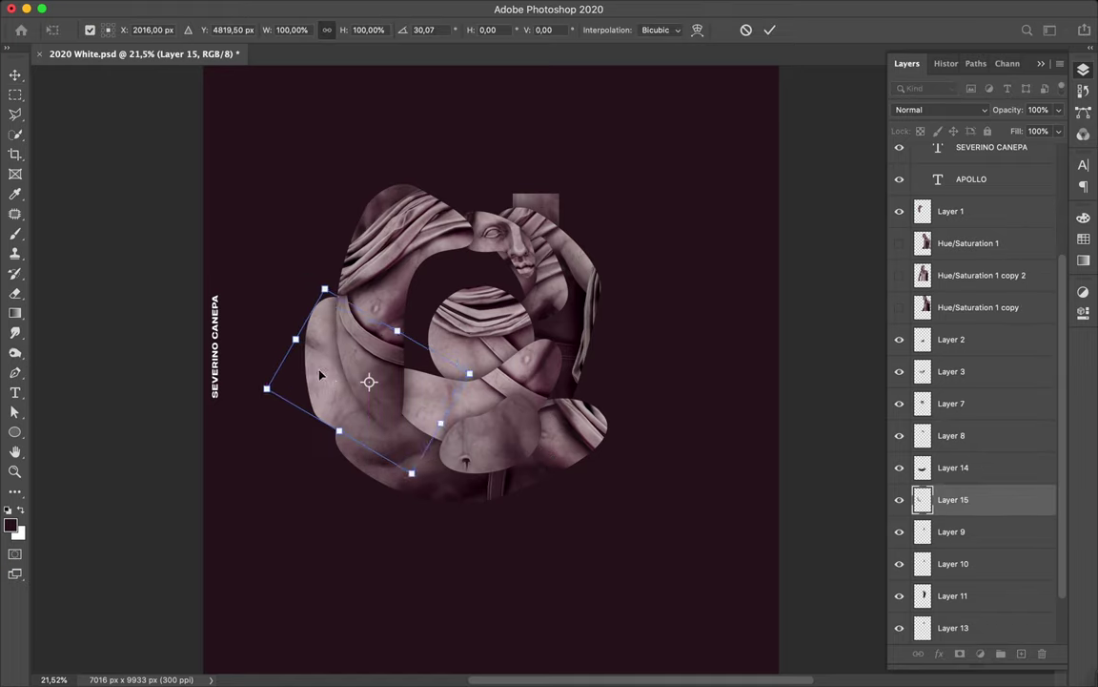
key(Return)
Step: Add a blurred shadow, save, merge it into the fragment, and reshow the Hue/Saturation 1 copy 2 statue
key(ctrl+j)
key(b)
key(m)
key(v)
key(ctrl+f)
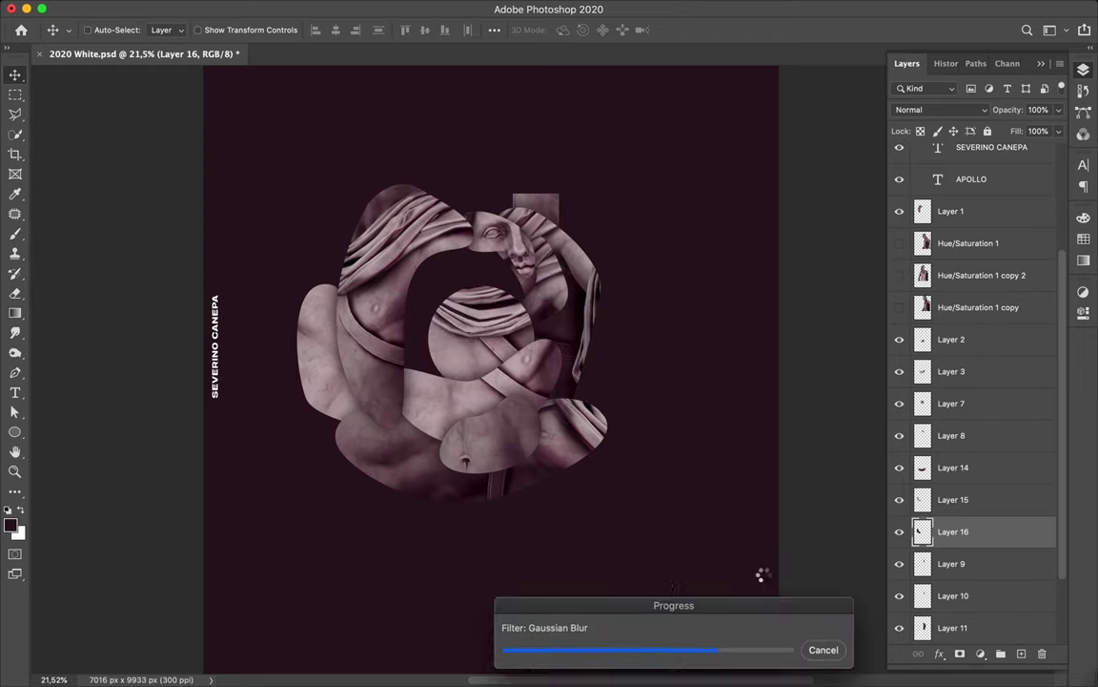
key(ctrl+s)
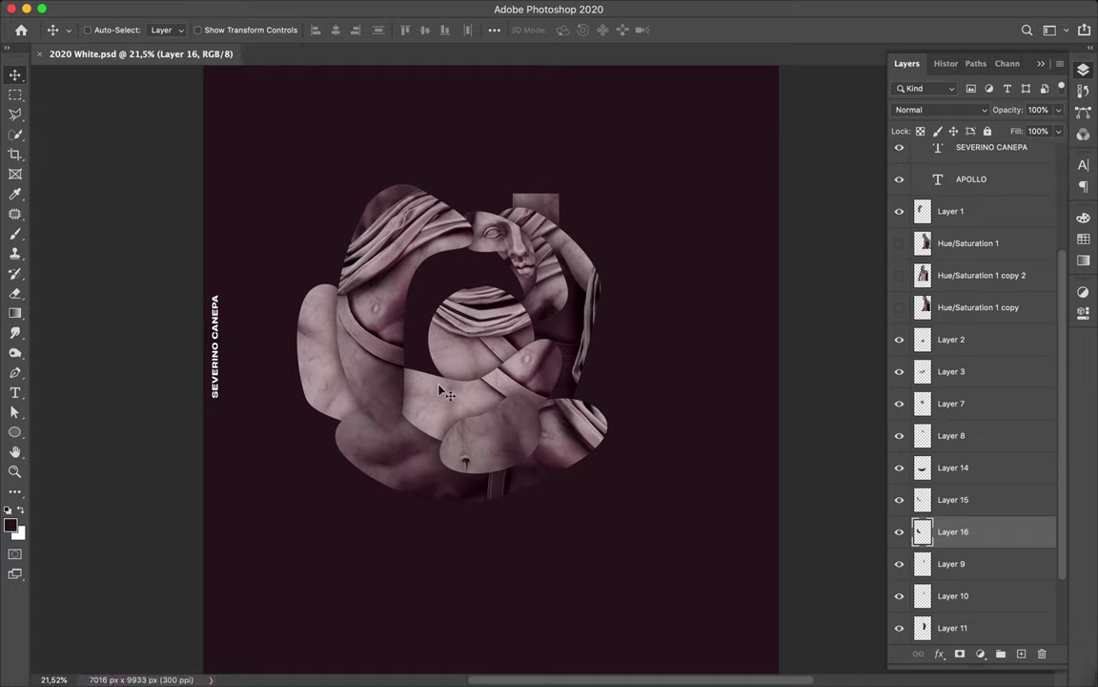
key(ctrl+e)
click(982, 274)
click(899, 275)
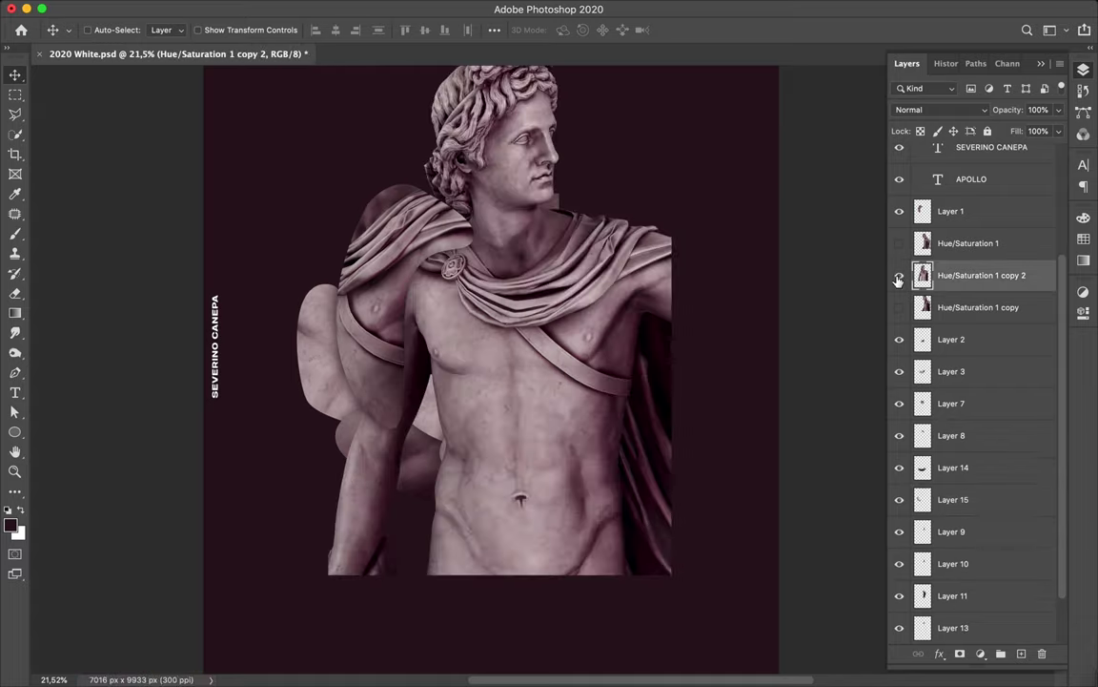
Step: Copy the traced shoulder-and-neck piece to a new layer, rotate it about 10°, and move it upper right
key(p)
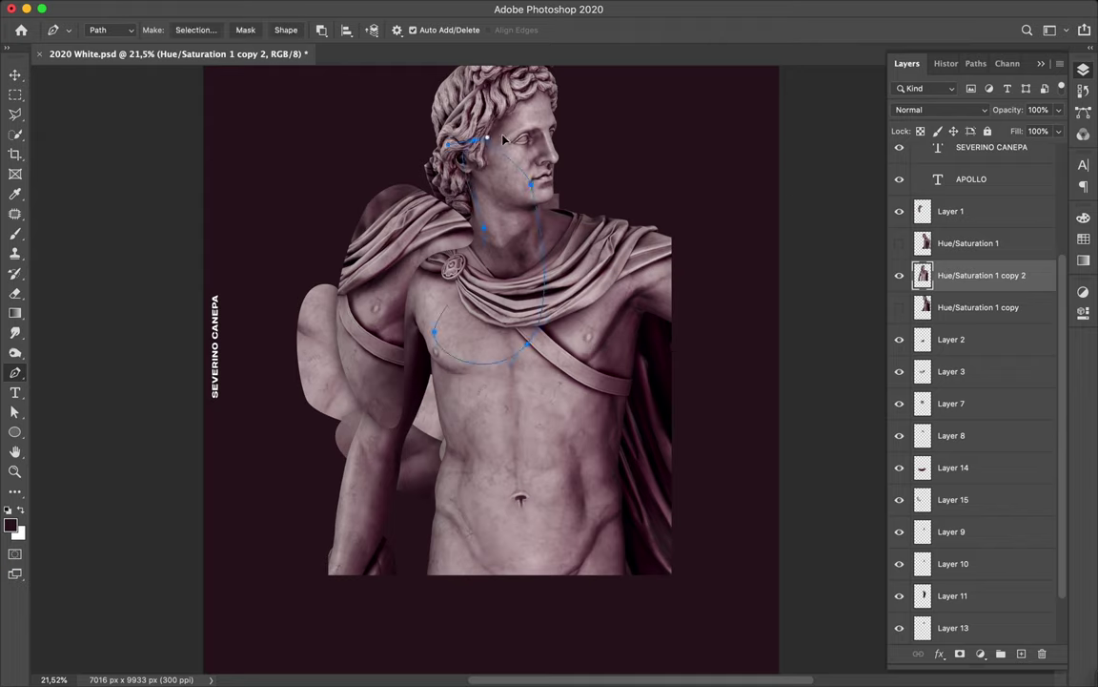
click(195, 29)
key(Return)
key(ctrl+j)
key(v)
key(ctrl+t)
drag(682, 376, 668, 315)
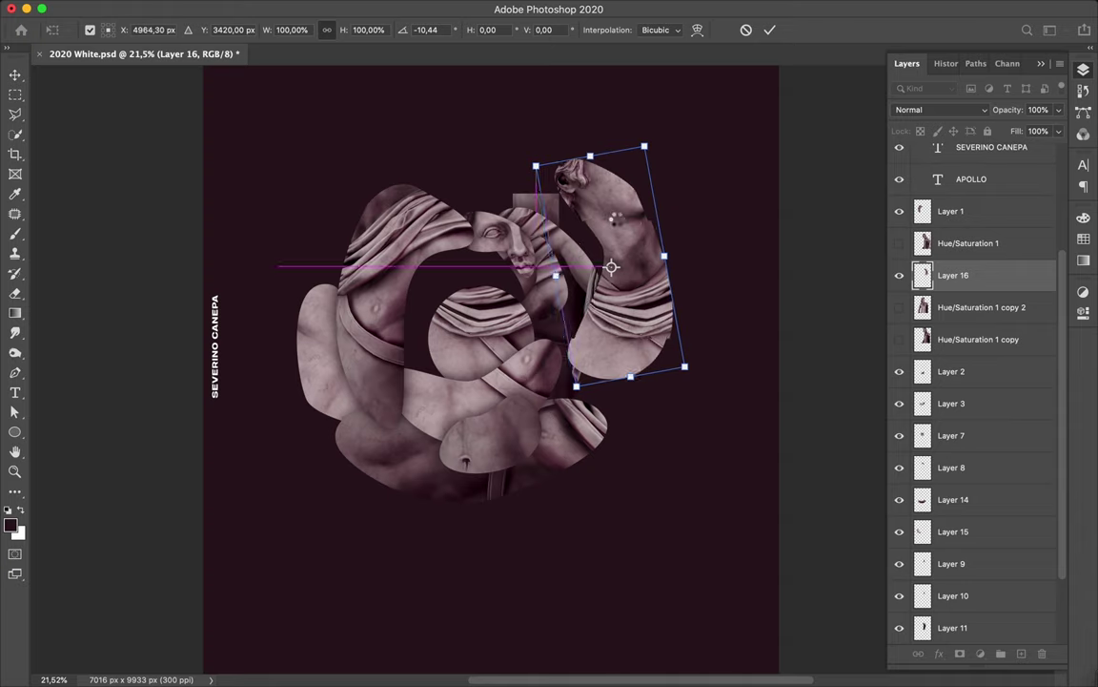
key(Return)
drag(609, 170, 621, 263)
Step: Fill a shadow from the fragment's shape on Layer 17, Gaussian-blur it twice, and nudge it into place
ctrl+click(1021, 653)
ctrl+click(922, 275)
key(b)
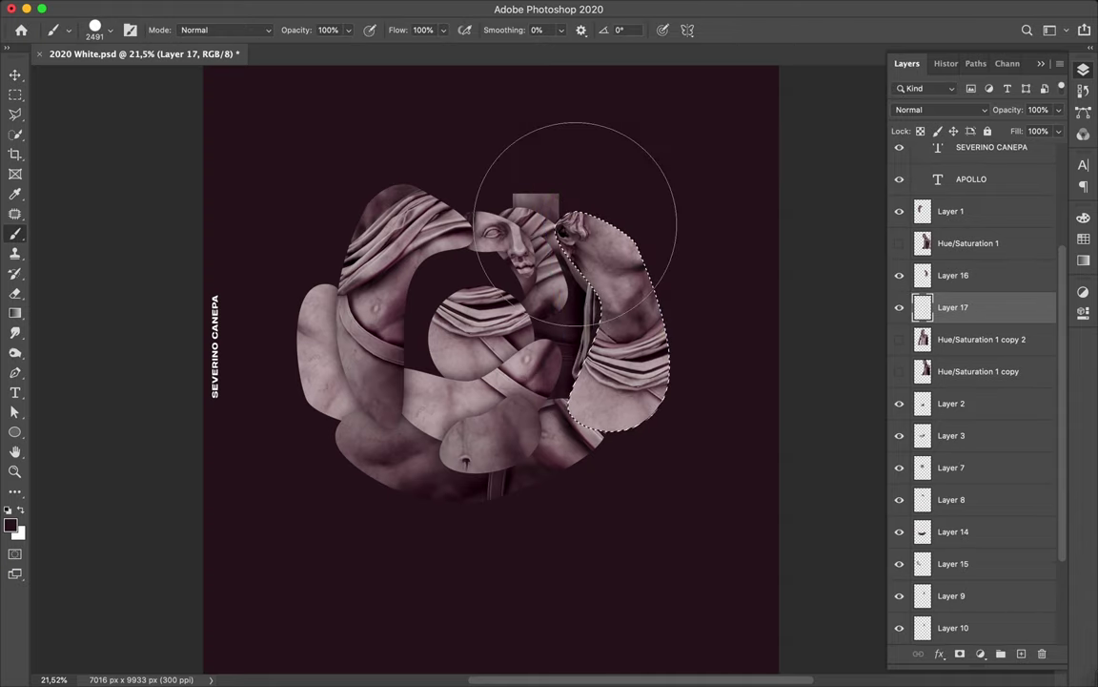
key(alt+BackSpace)
key(ctrl+d)
key(m)
click(357, 8)
click(366, 29)
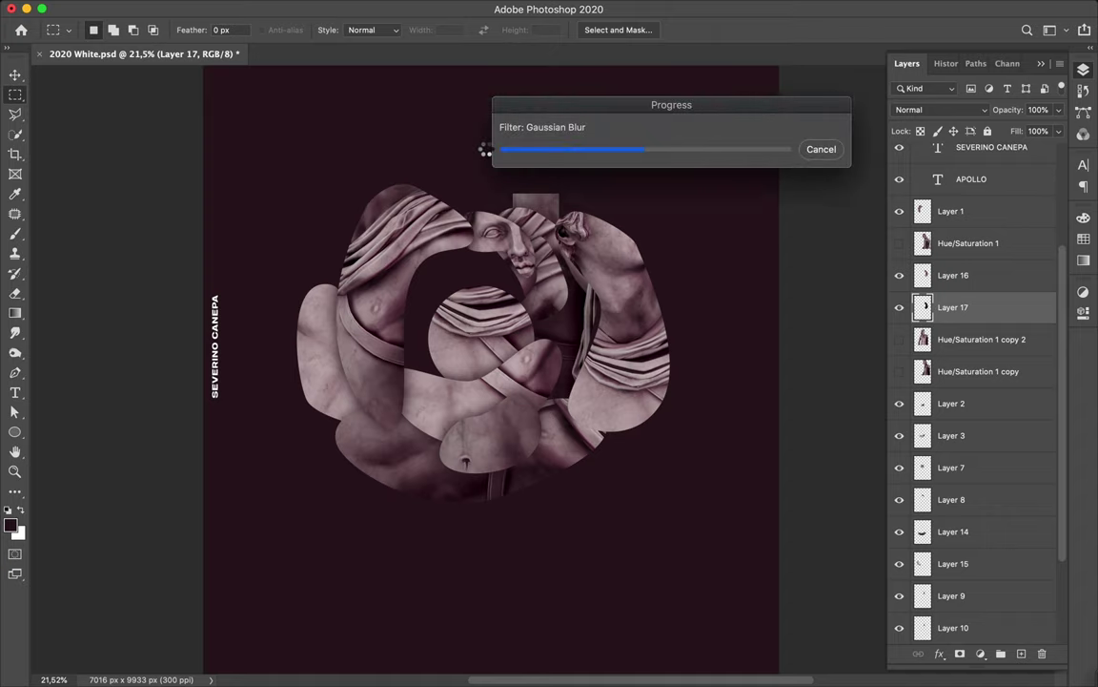
key(v)
drag(607, 329, 611, 333)
scroll(557, 292, up, 1)
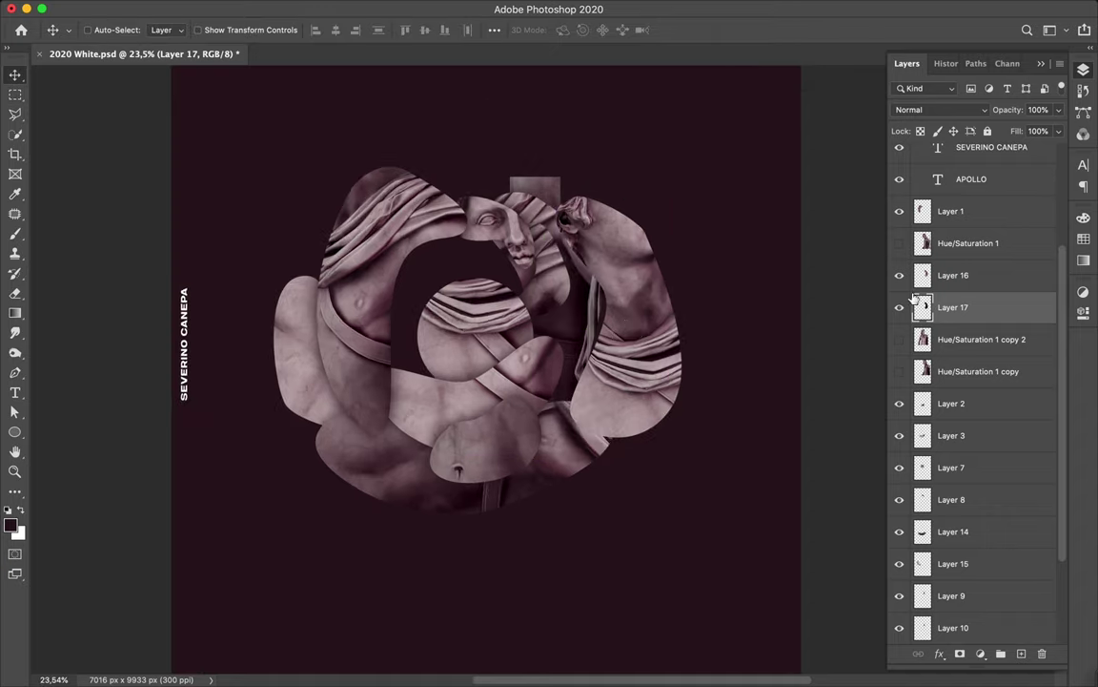
click(372, 23)
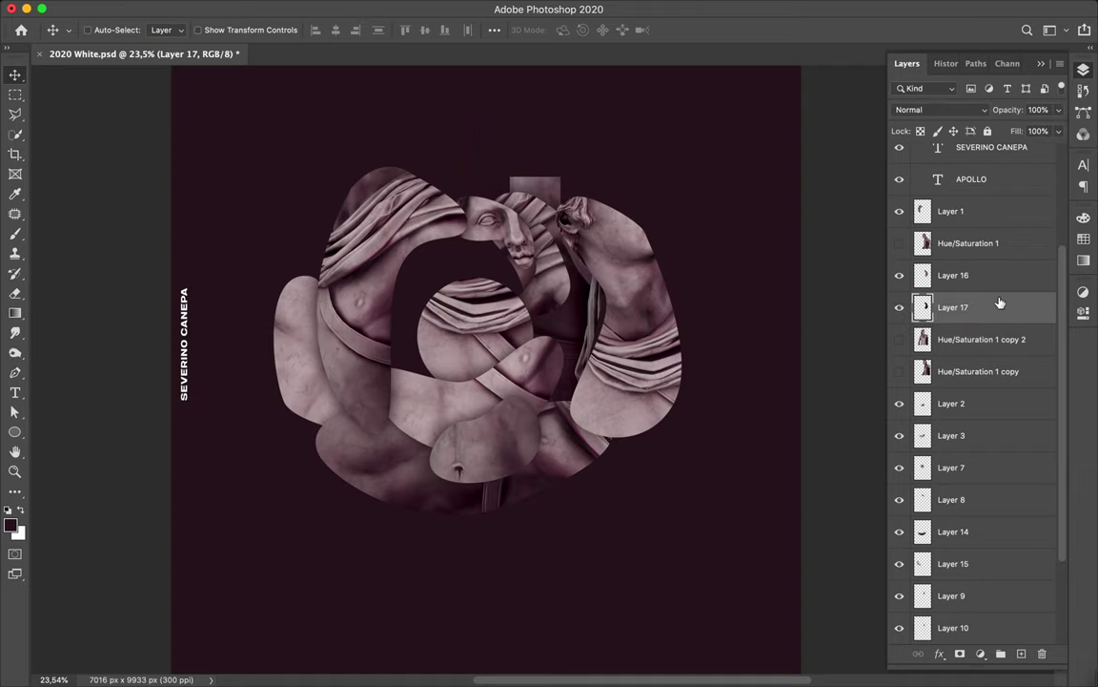
Step: Copy a traced drapery piece from Hue/Saturation 1 copy 2 and move it to the swirl's top
key(BackSpace)
key(p)
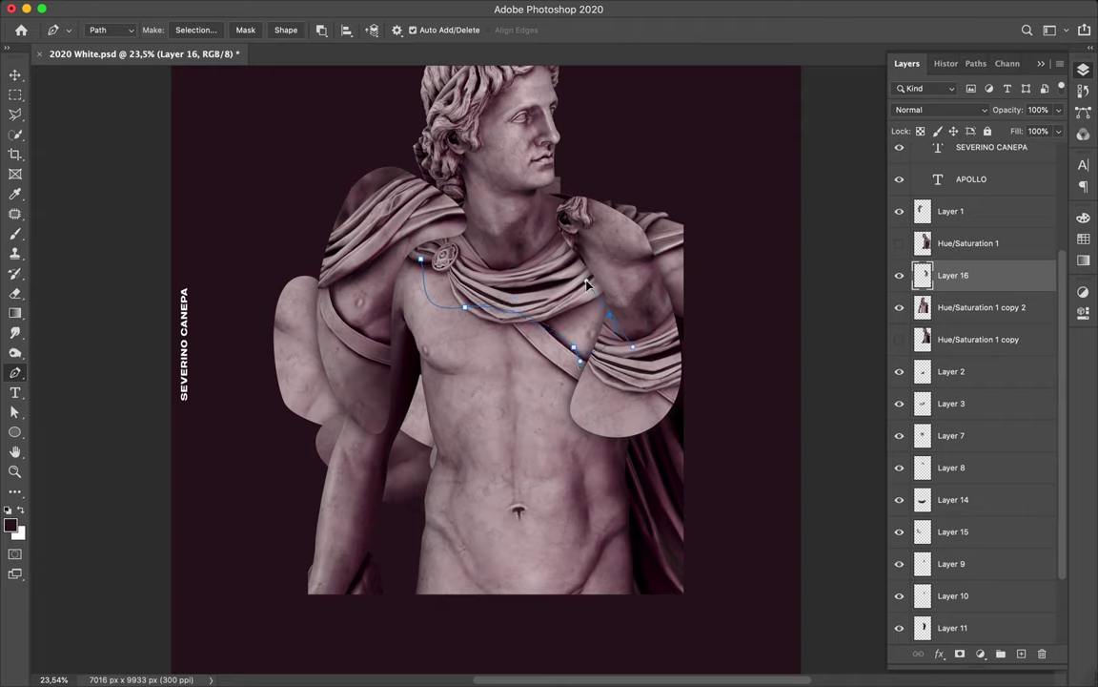
click(192, 30)
key(Return)
click(944, 308)
key(ctrl+j)
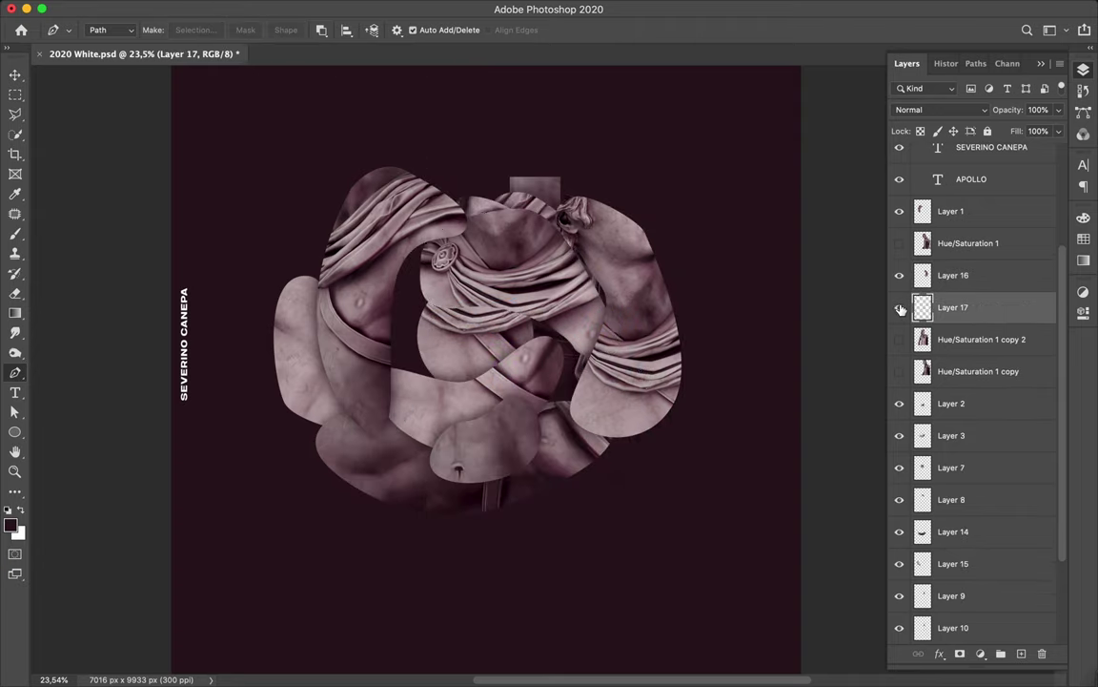
key(v)
drag(534, 220, 562, 152)
drag(953, 307, 982, 572)
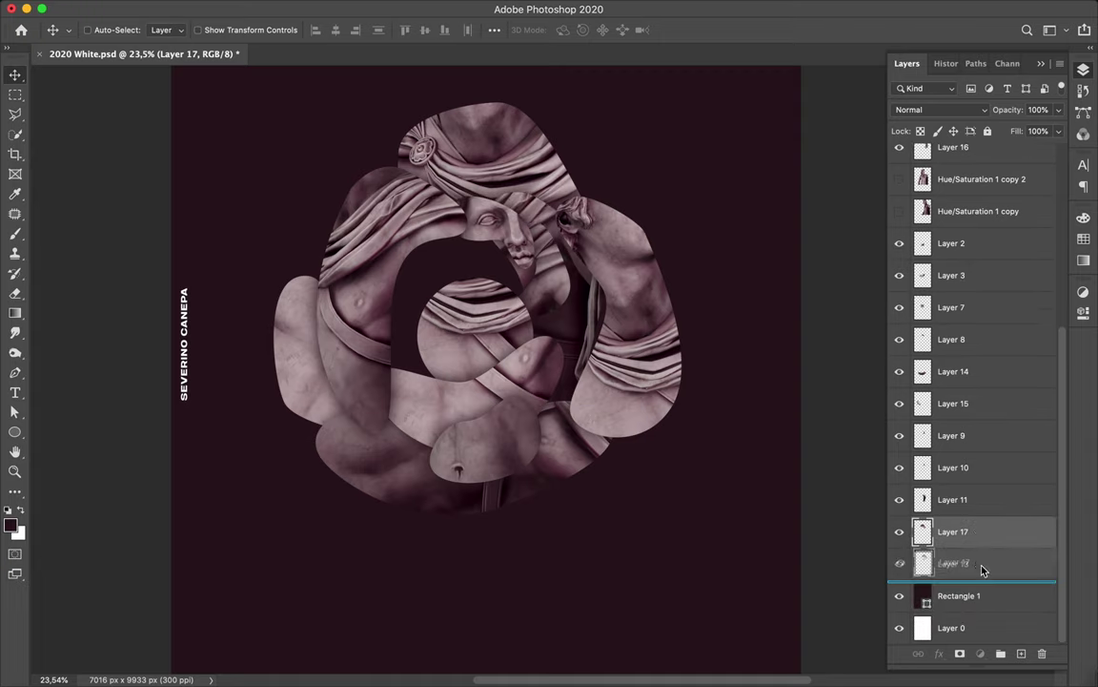
Step: Paint a soft dark shadow from Layer 17's shape on a new Layer 18
key(ctrl+j)
key(ctrl+plus)
scroll(848, 570, down, 2)
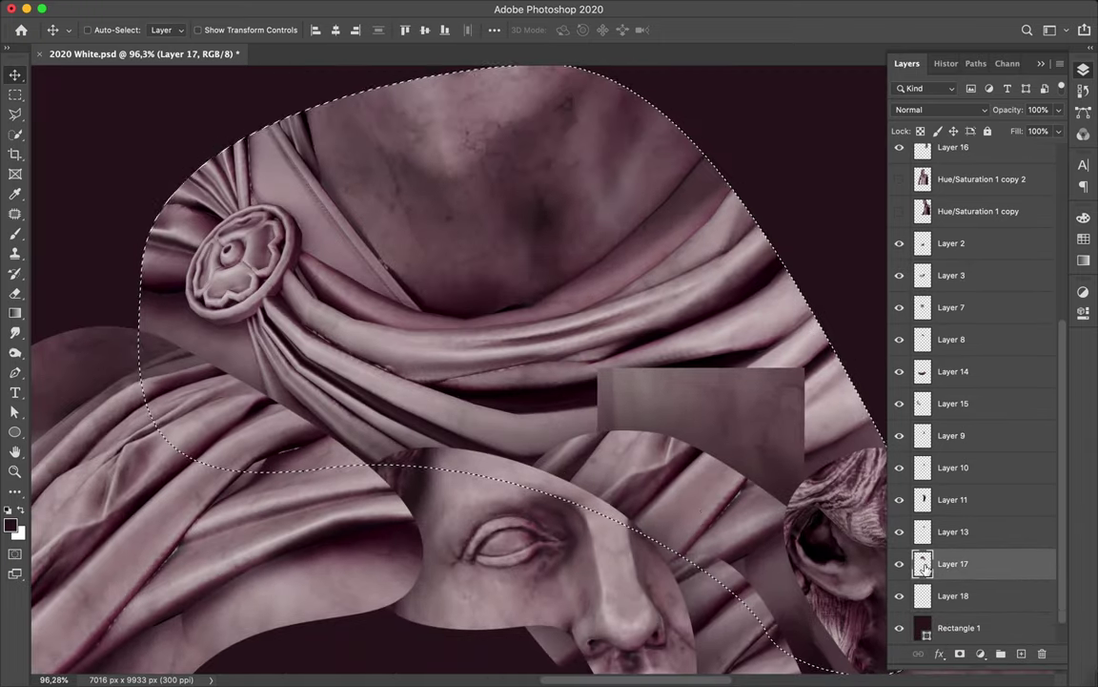
ctrl+click(706, 534)
scroll(706, 481, down, 5)
scroll(705, 480, down, 1)
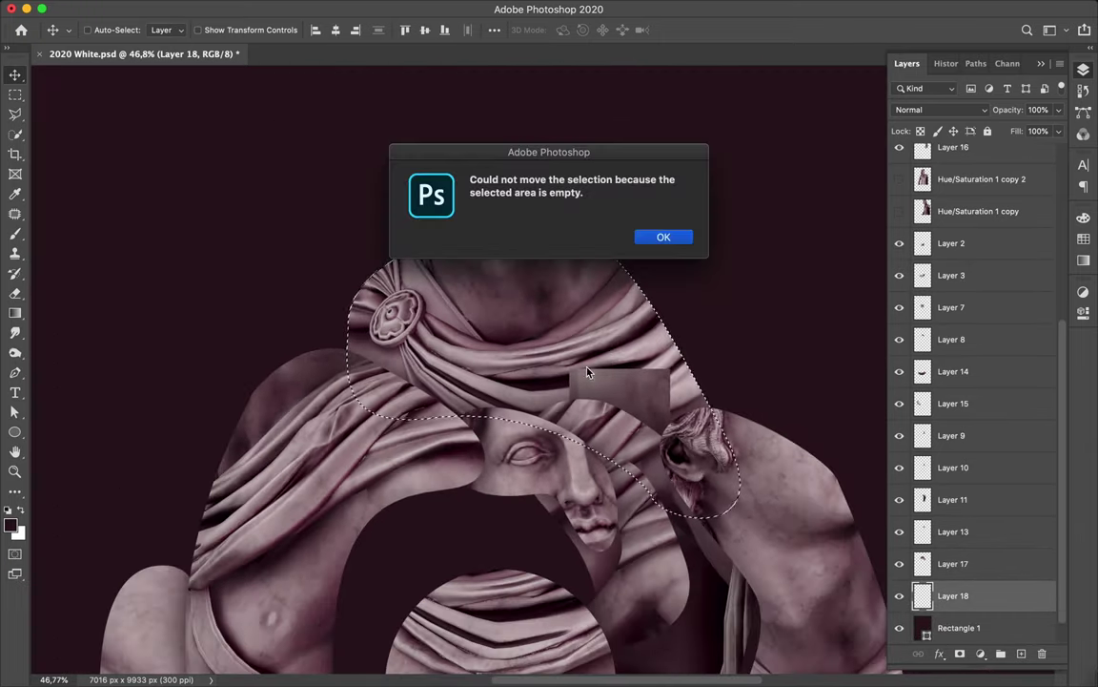
key(b)
click(587, 256)
key(m)
key(ctrl+d)
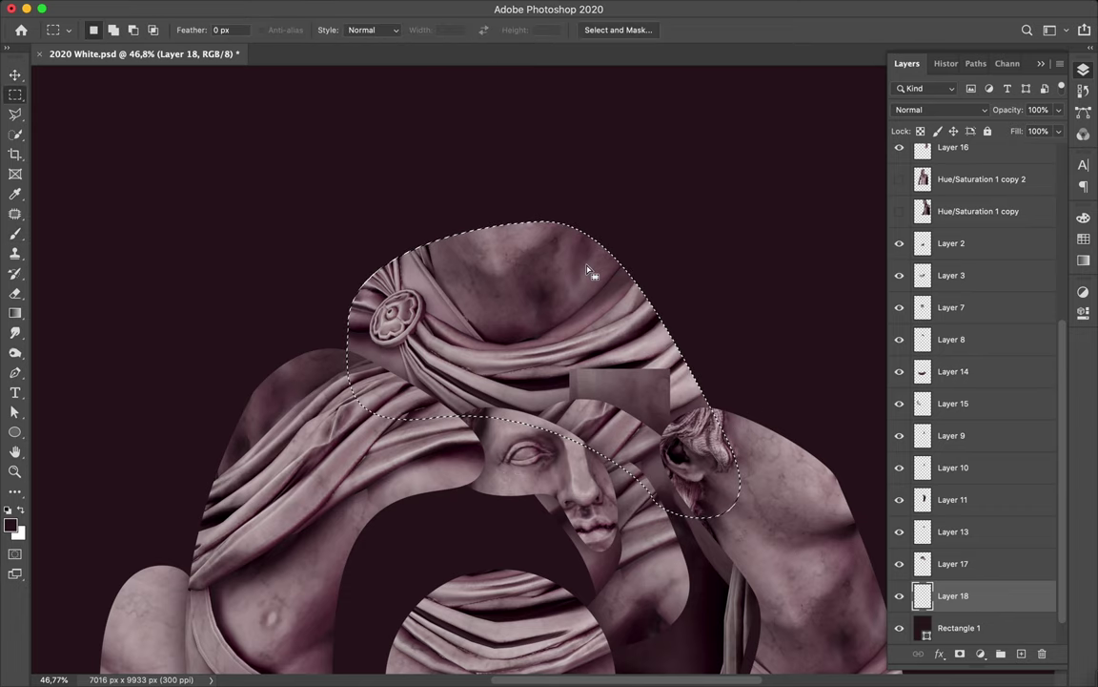
Step: Gaussian-blur the Layer 18 shading, merge it down into Layer 17, and fit the poster in view
click(358, 8)
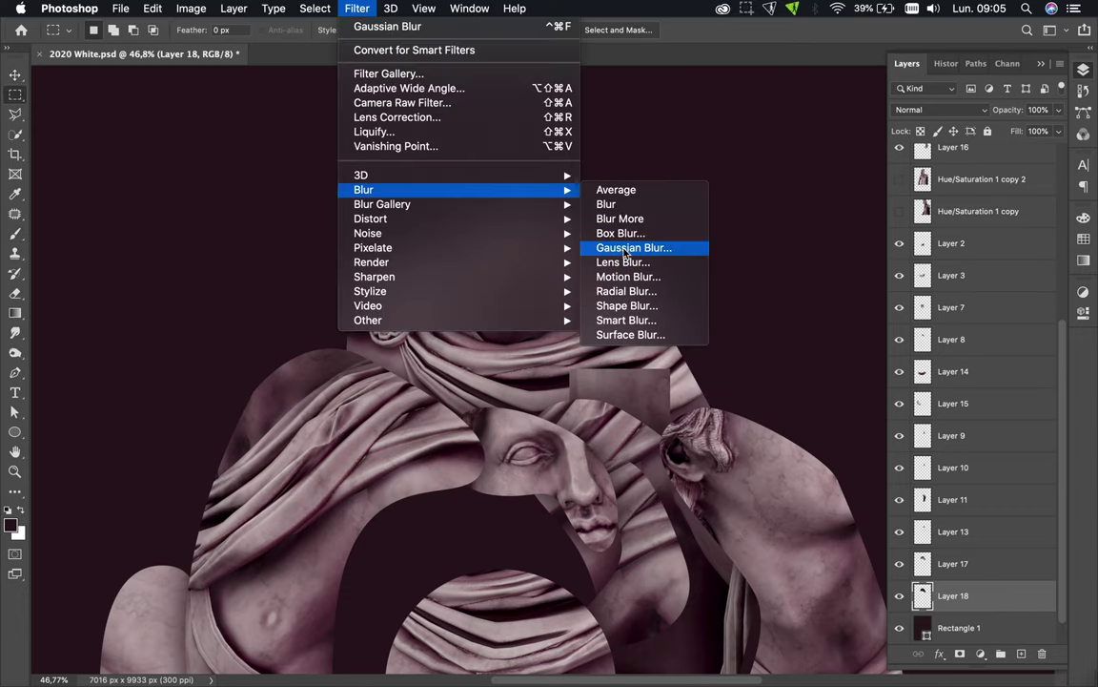
click(630, 245)
click(869, 168)
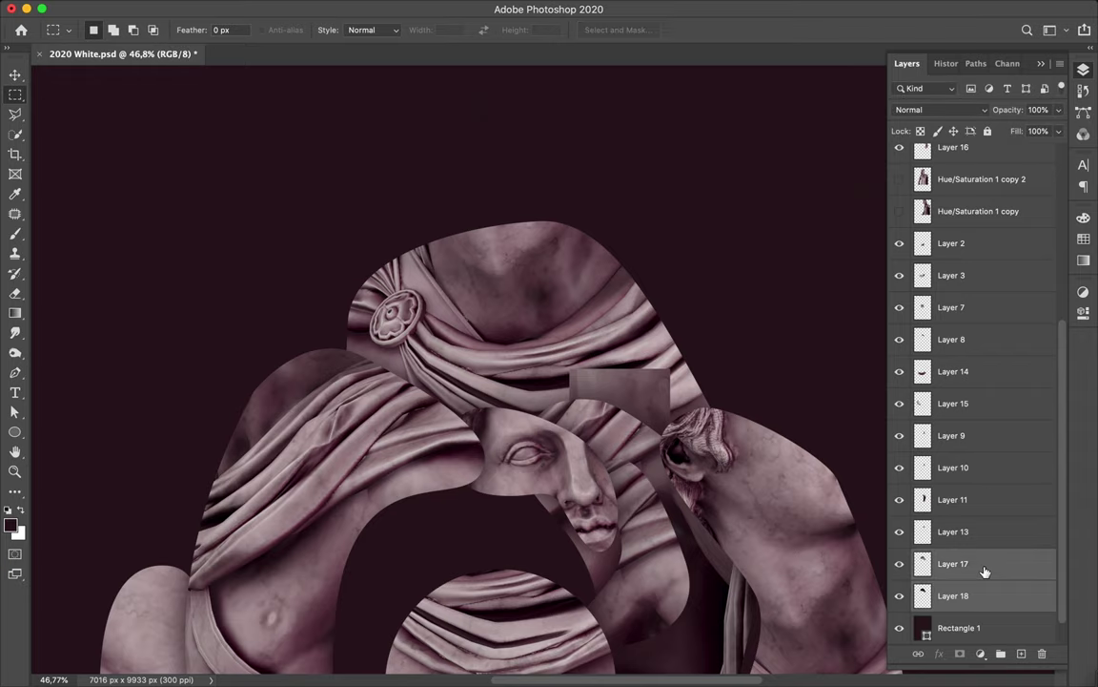
key(ctrl+e)
scroll(635, 402, down, 1)
key(ctrl+0)
scroll(973, 381, up, 10)
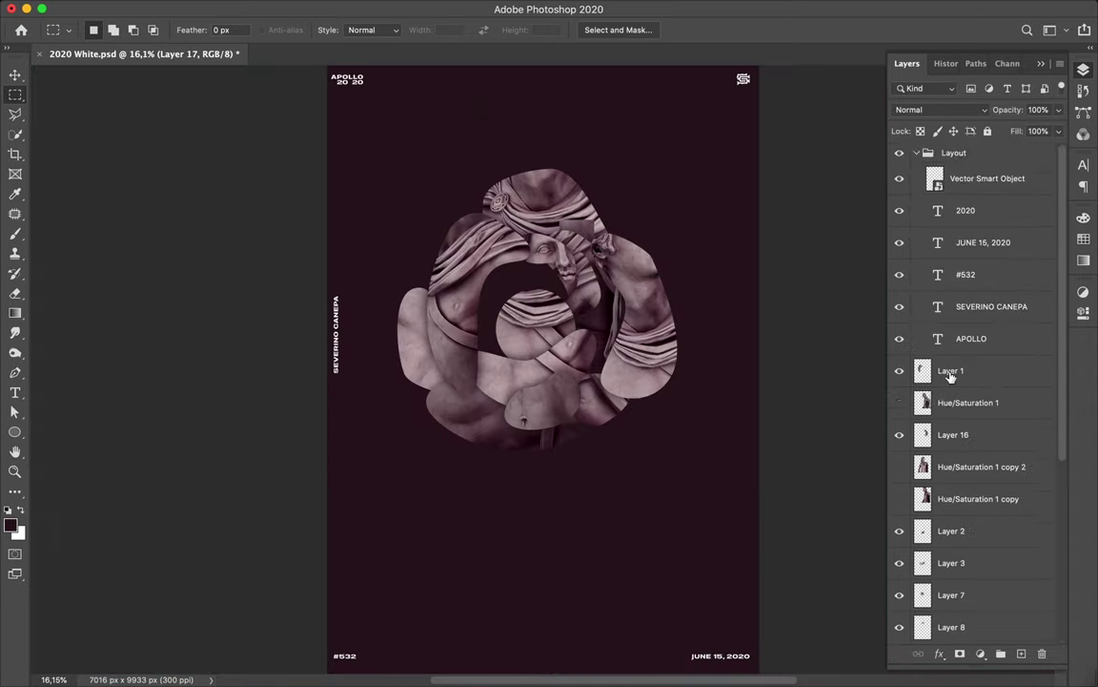
Step: Show the statue layers, scale the three together to 120%, and move them down-left
scroll(973, 382, down, 1)
click(900, 336)
drag(625, 456, 676, 591)
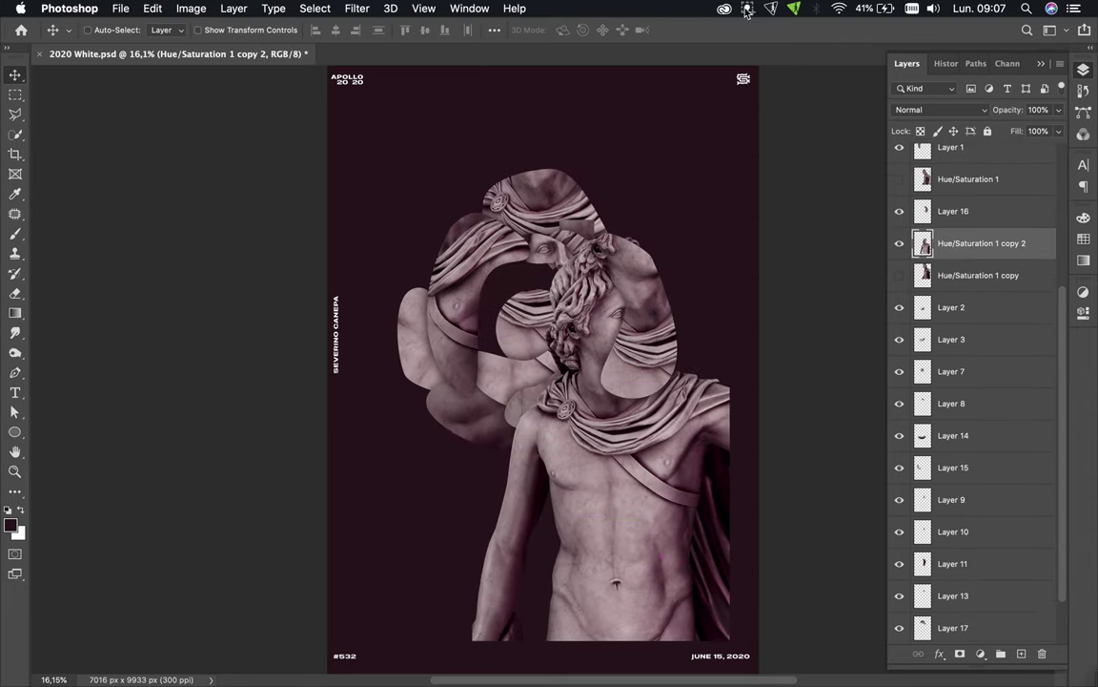
click(899, 315)
ctrl+click(967, 219)
ctrl+click(977, 315)
key(ctrl+t)
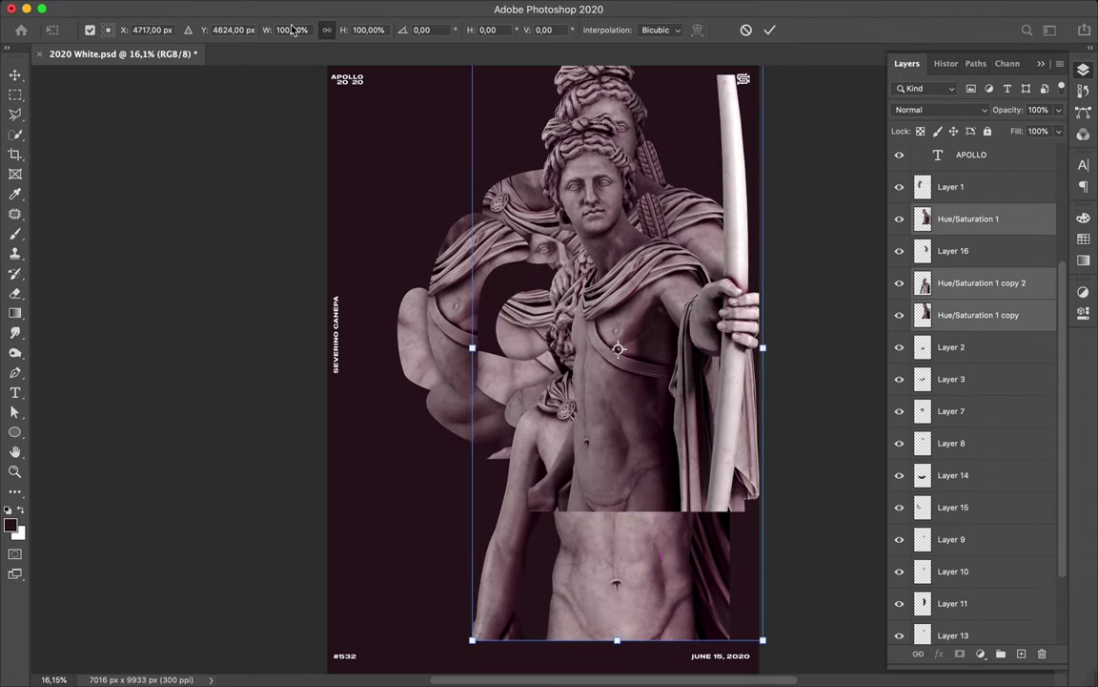
click(292, 30)
text(120)
key(Return)
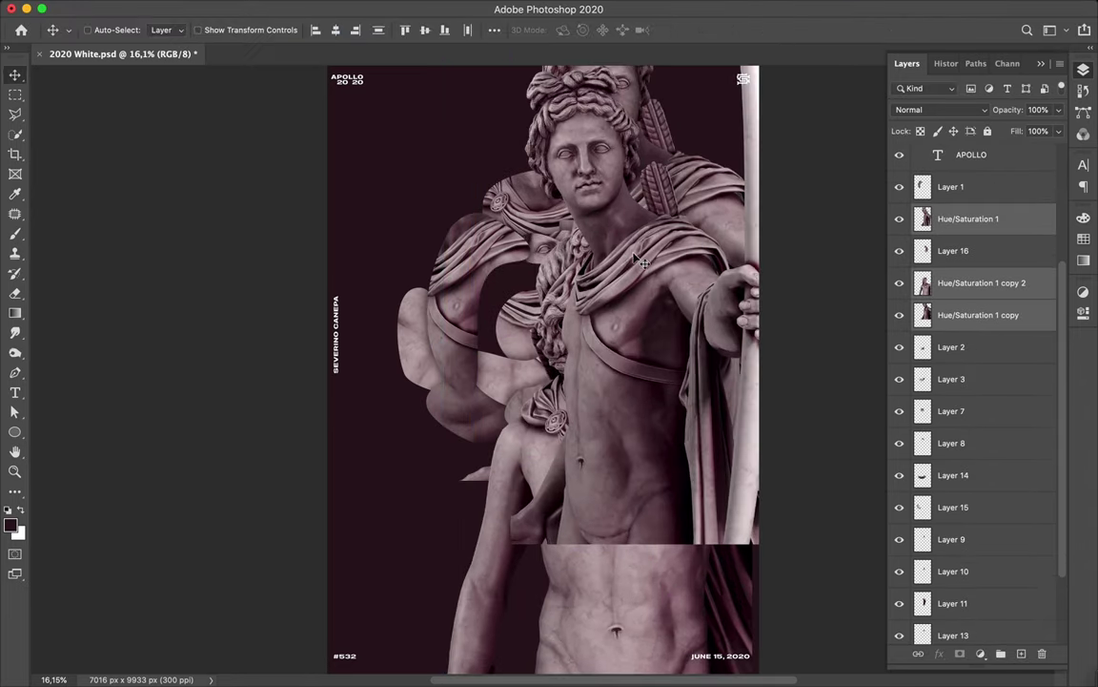
drag(566, 235, 494, 492)
Step: Cut the Apollo head onto Layer 18, move it up-right, and place it between Layers 11 and 13
key(p)
key(ctrl+Return)
key(ctrl+j)
key(v)
drag(550, 409, 624, 220)
drag(953, 282, 1000, 502)
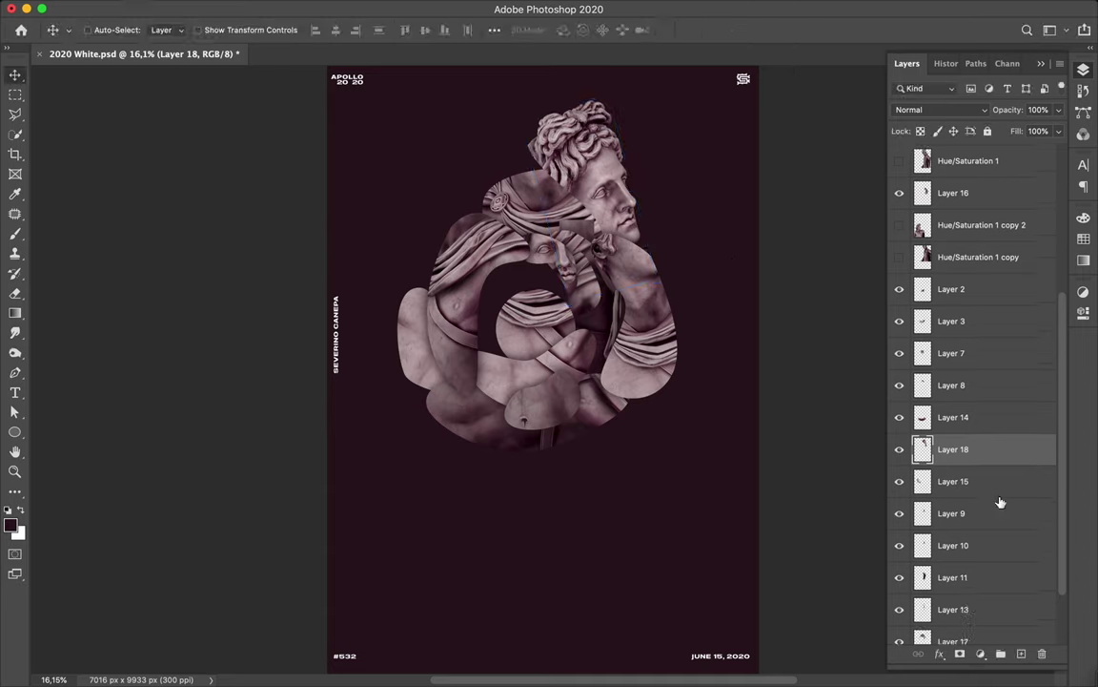
drag(954, 379, 963, 585)
Step: Fill a dark shadow on new Layer 19 above Rectangle 1, Gaussian-blur it, and reshow the statue
click(958, 598)
key(ctrl+shift+alt+n)
key(b)
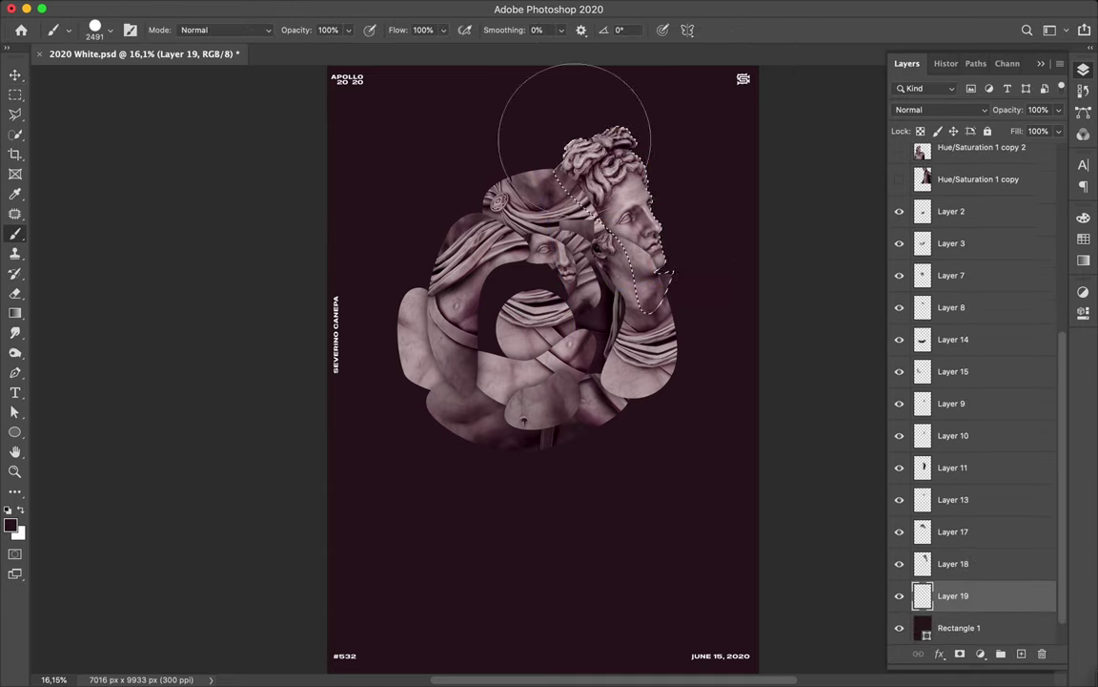
key(alt+BackSpace)
key(ctrl+d)
key(m)
click(360, 7)
click(367, 30)
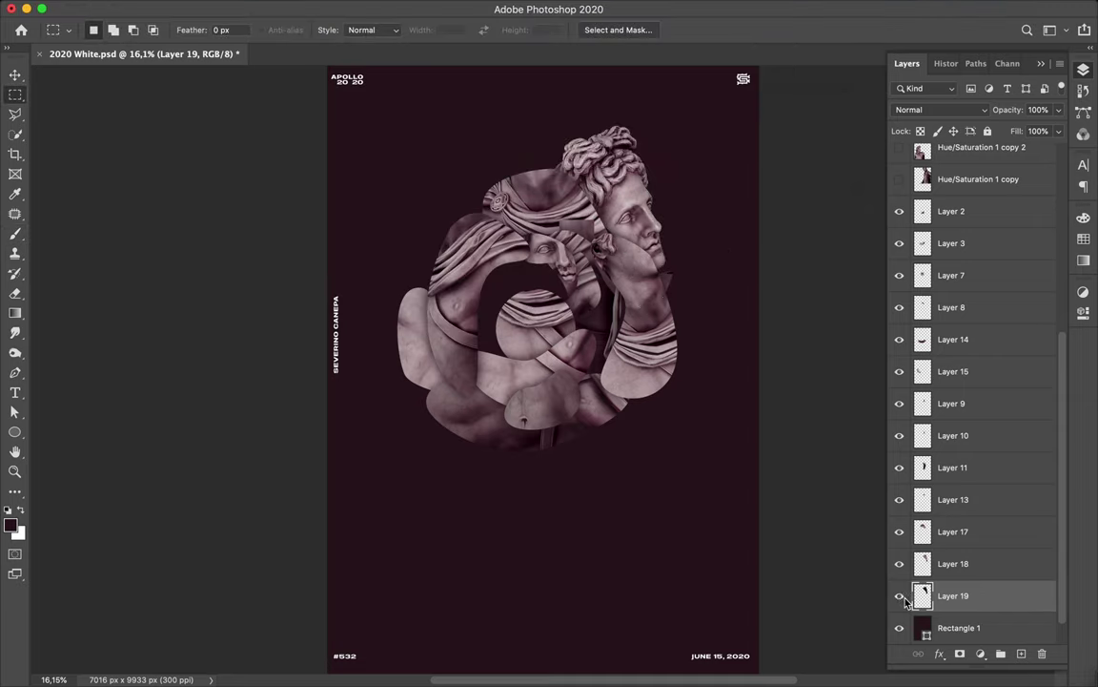
scroll(900, 441, up, 5)
click(900, 440)
Step: Move the Hue/Saturation 1 copy 2 statue up so its face sits in the swirl
key(v)
scroll(973, 381, down, 5)
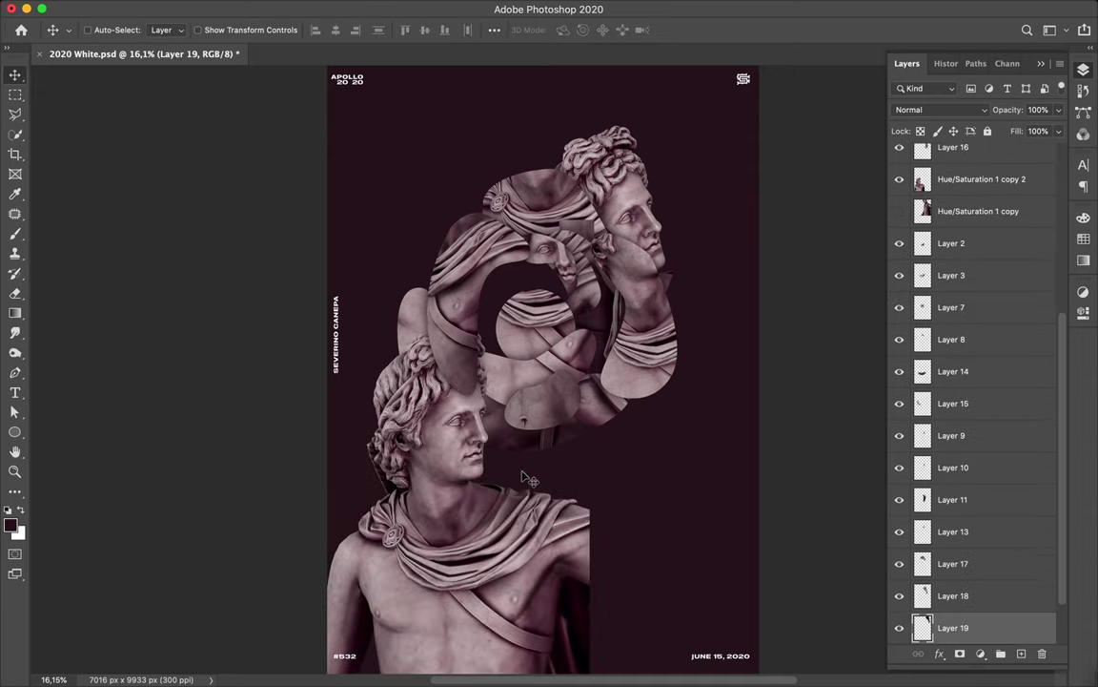
click(951, 595)
drag(481, 505, 520, 420)
click(190, 9)
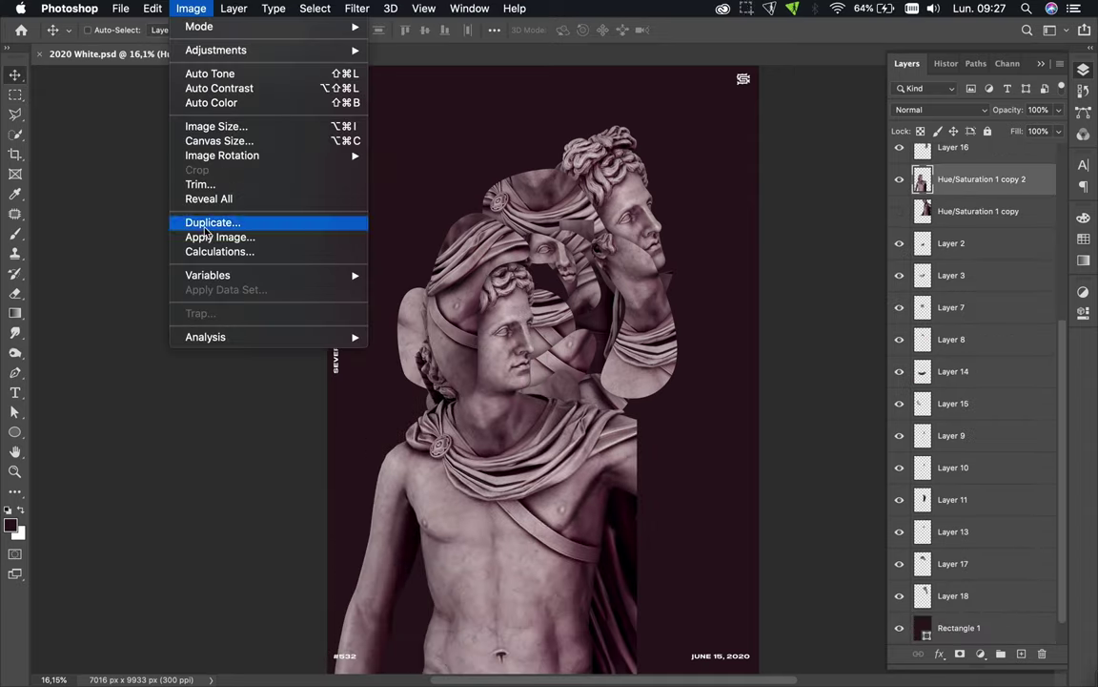
click(156, 13)
drag(453, 581, 467, 479)
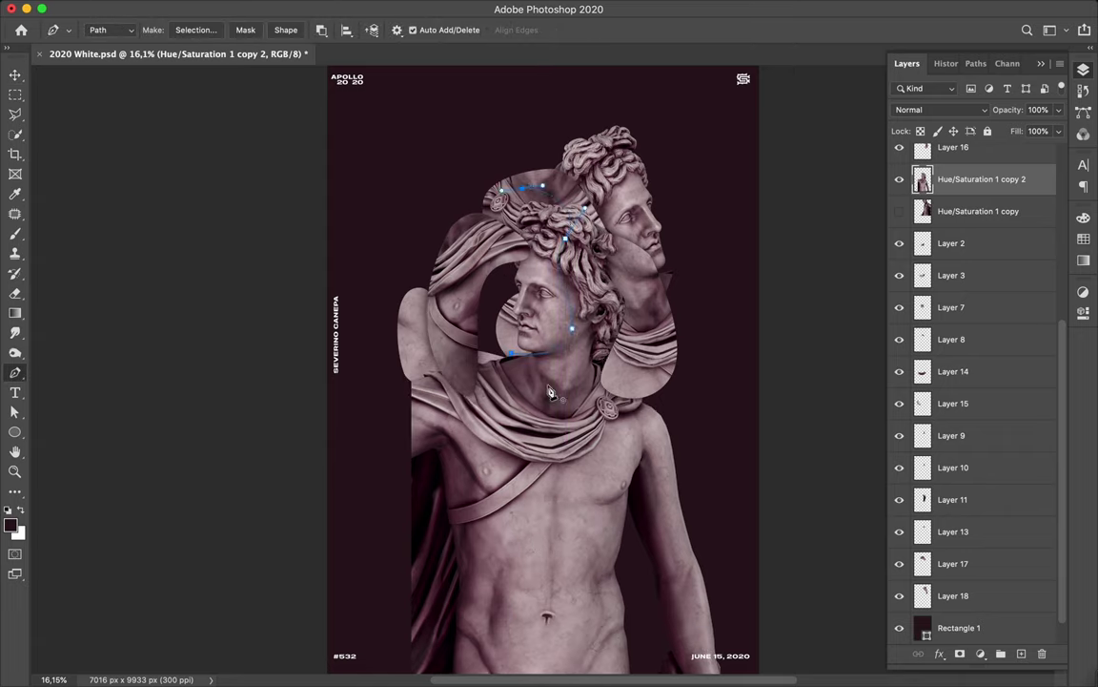
Step: Copy the pen-traced face to a new layer, rotated sideways about 32° left of the swirl
right_click(480, 237)
click(520, 286)
click(630, 273)
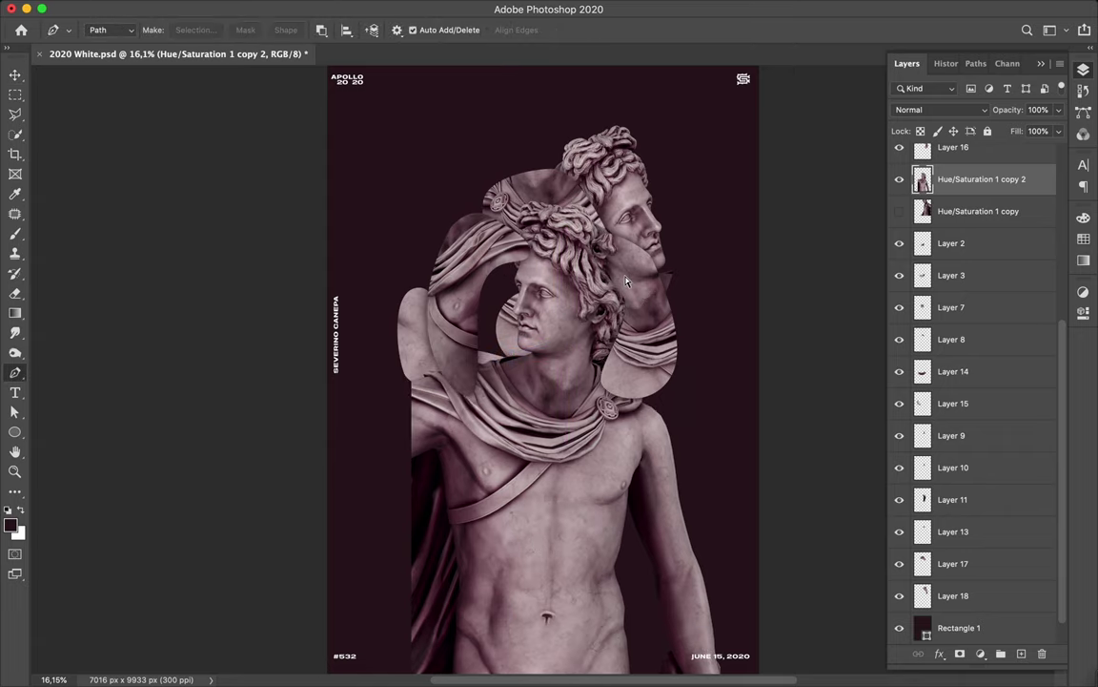
key(ctrl+j)
key(v)
drag(551, 320, 481, 286)
key(ctrl+t)
mouse_move(534, 238)
mouse_down()
mouse_move(496, 143)
mouse_move(460, 198)
mouse_up()
key(Return)
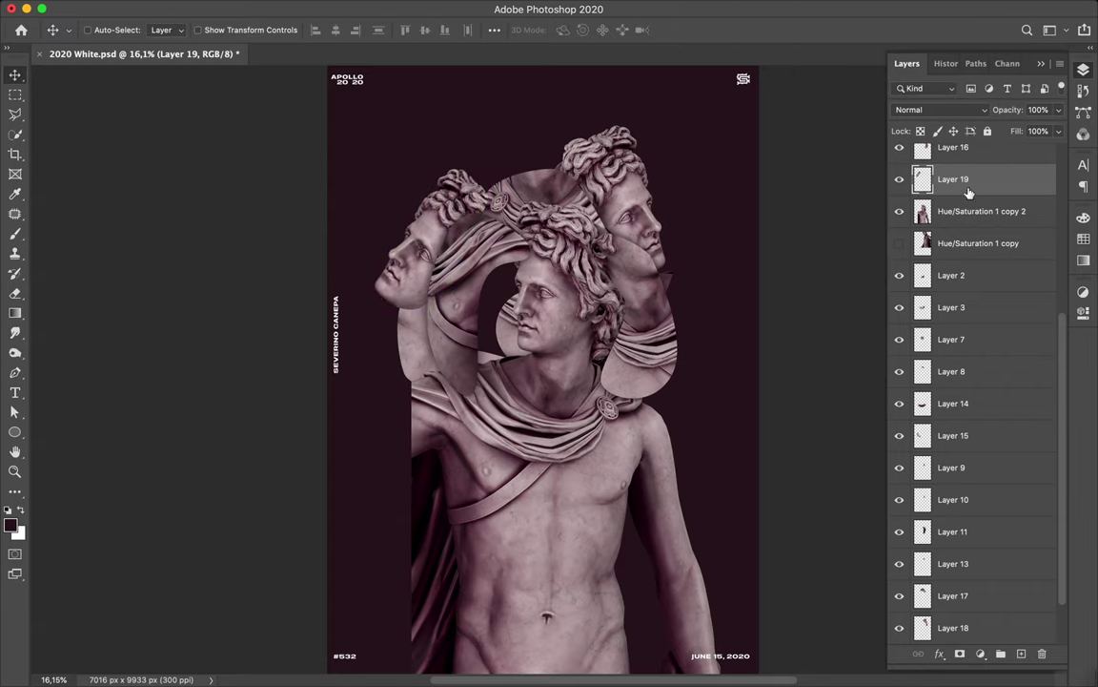
Step: Paint a blurred shadow beneath the face, merge it in, and hide the large statue layer
key(ctrl+shift+alt+n)
key(b)
key(m)
click(358, 9)
click(391, 23)
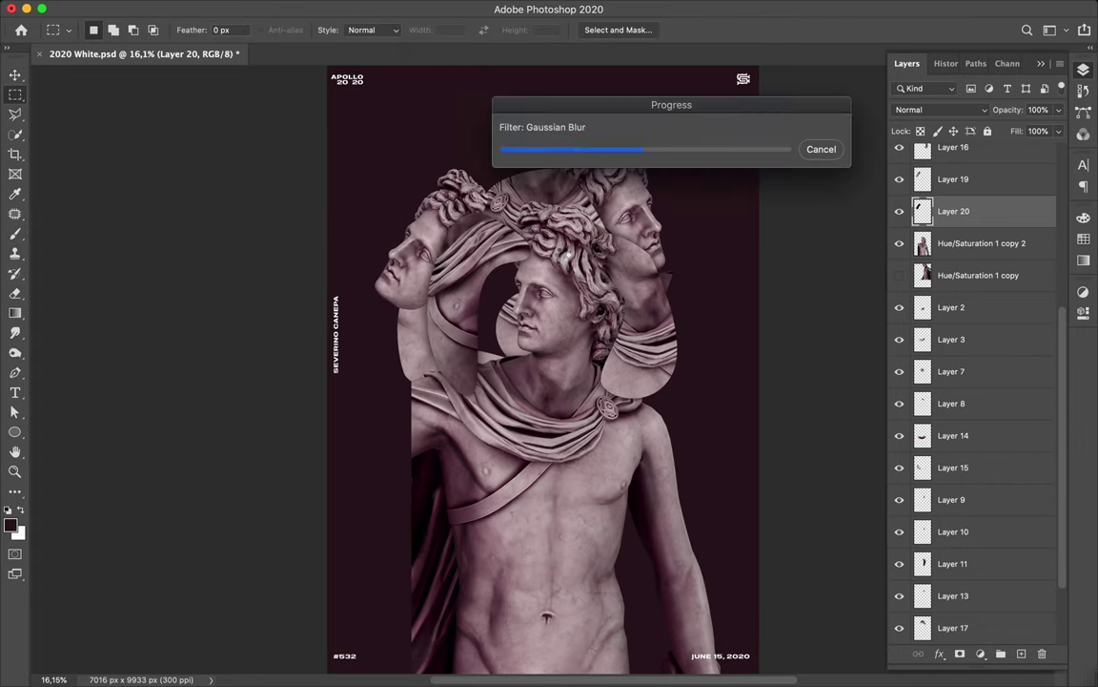
key(ctrl+e)
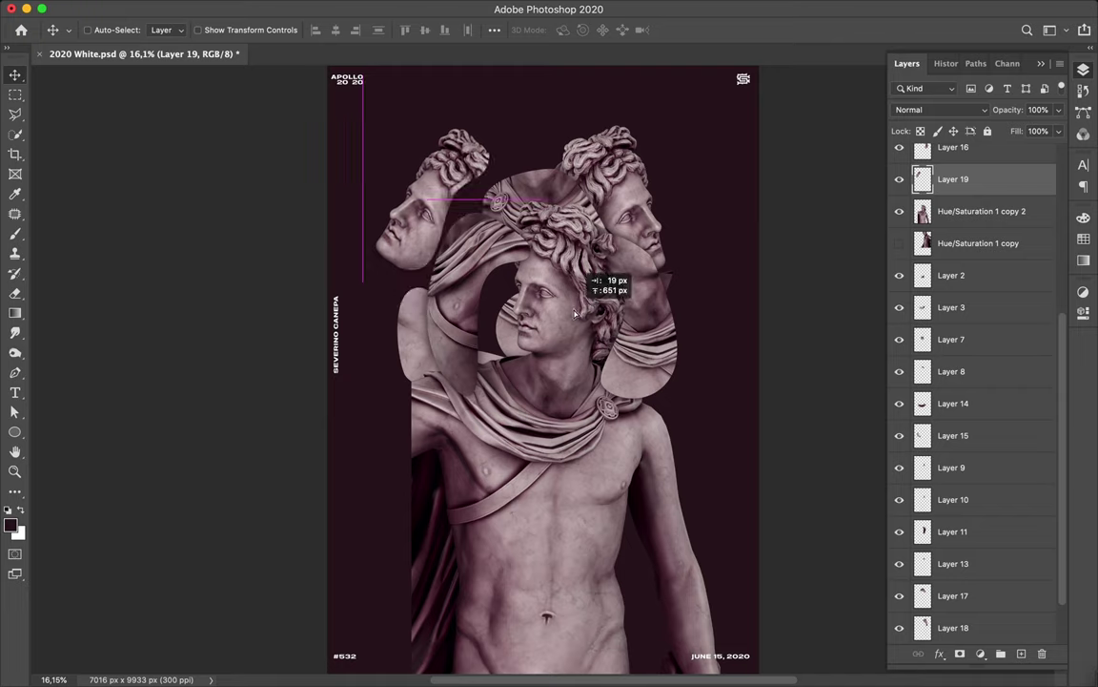
click(899, 210)
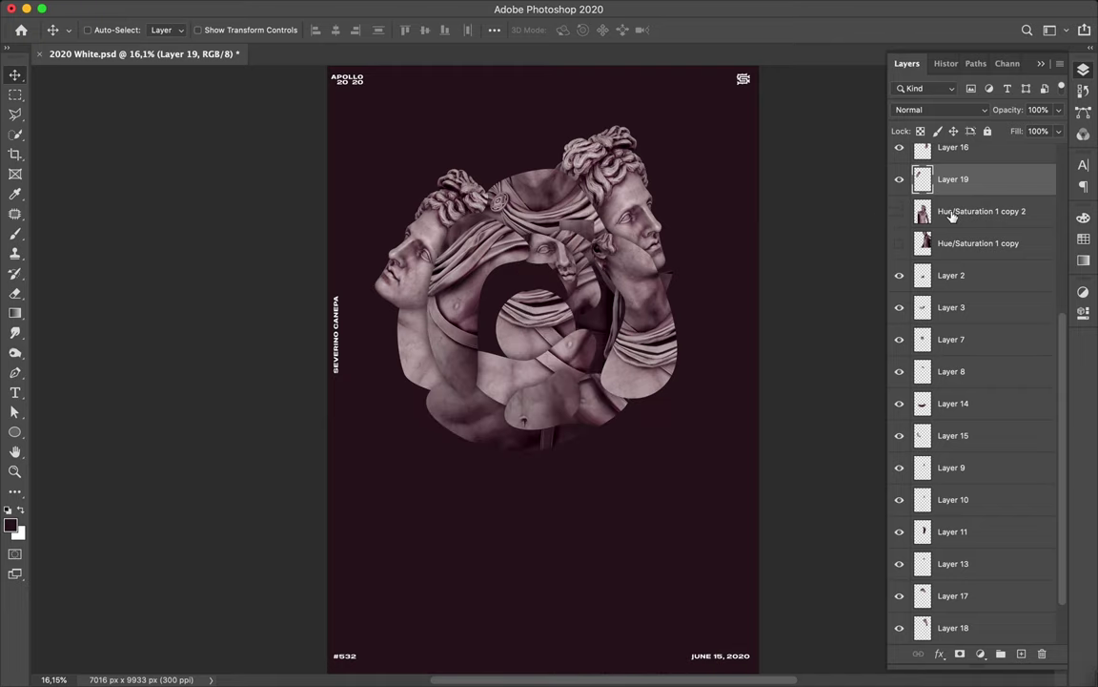
Step: Show the Hue/Saturation 1 copy statue, flip it horizontally, and move it toward the lower centre
click(899, 243)
click(152, 10)
click(548, 601)
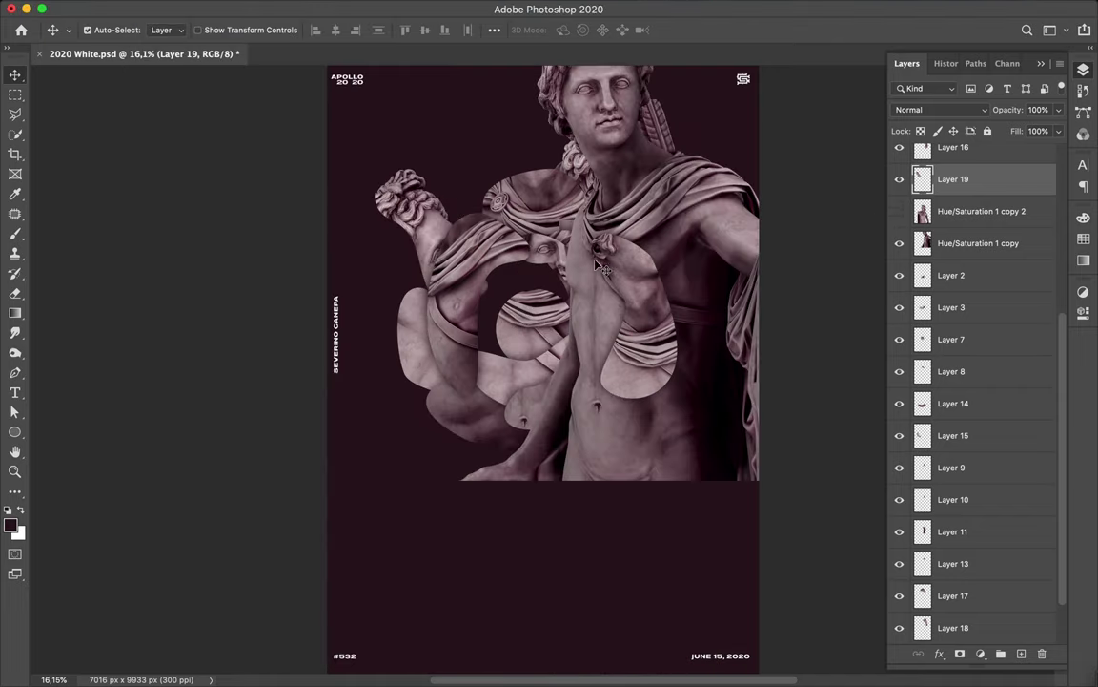
click(953, 244)
click(150, 9)
click(428, 604)
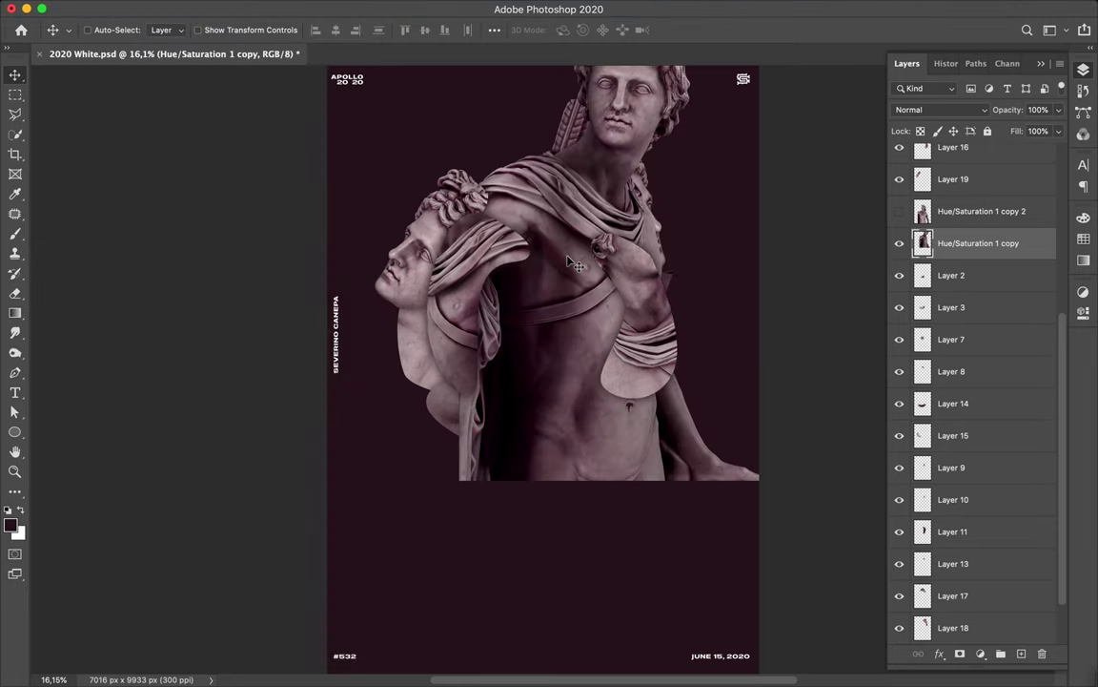
drag(575, 264, 477, 563)
Step: Pen-cut the head piece onto a new layer and rotate it about 62° along the swirl's bottom
key(p)
click(554, 302)
key(ctrl+Return)
key(ctrl+j)
key(v)
key(ctrl+t)
mouse_move(610, 506)
mouse_down()
mouse_move(582, 477)
mouse_move(637, 458)
mouse_up()
Step: Paint a shadow layer below the piece, Gaussian-blur it, and merge it into Layer 20
key(Return)
ctrl+click(922, 243)
click(973, 274)
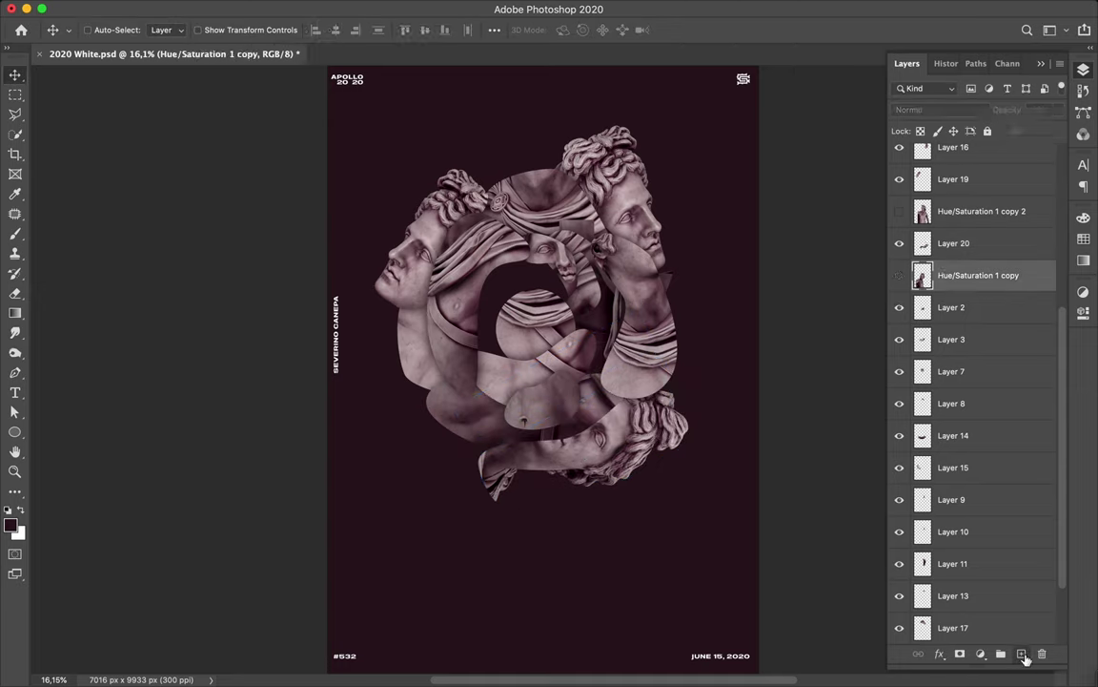
click(1021, 653)
key(b)
key(m)
key(ctrl+d)
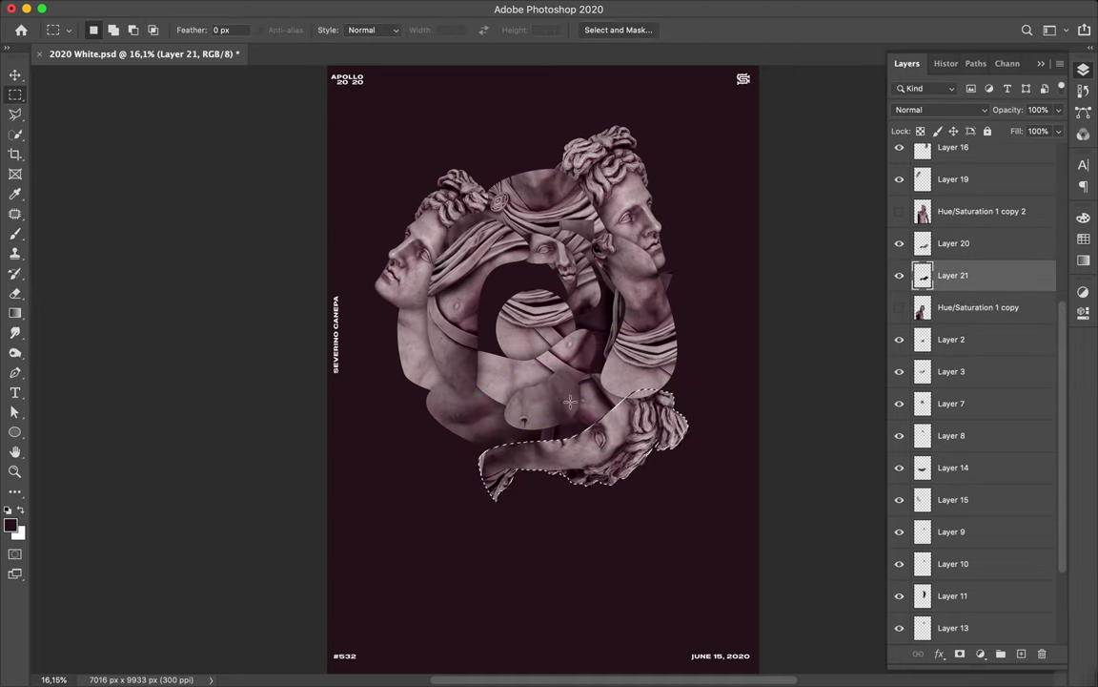
key(ctrl+f)
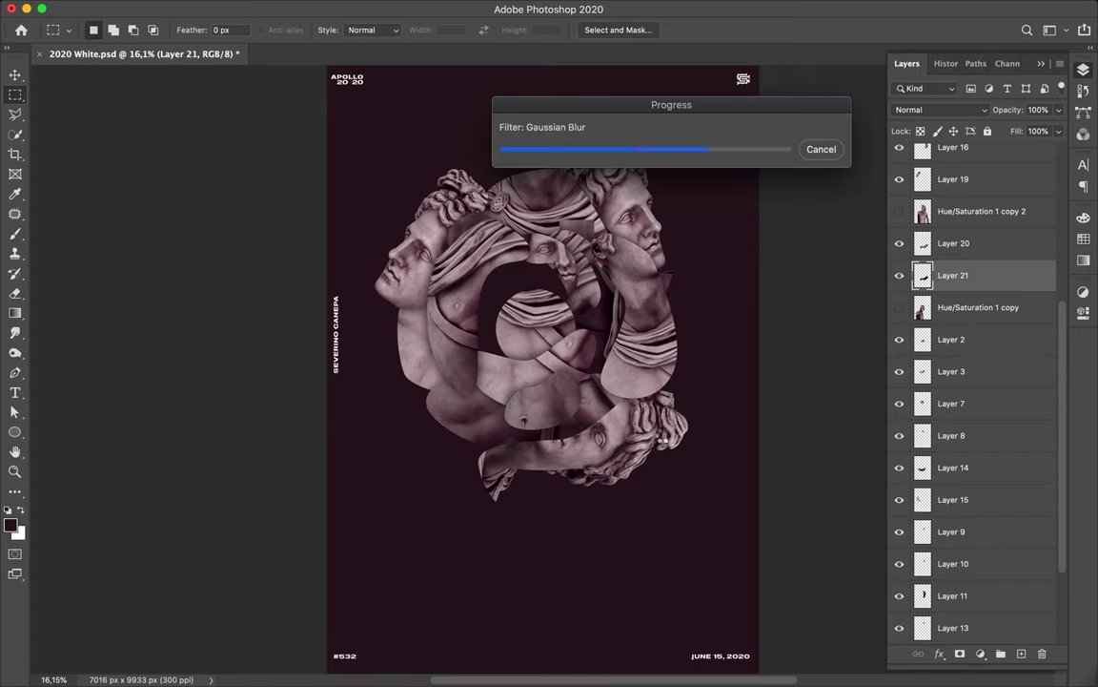
key(ctrl+e)
Step: Show the Layer 1 statue again
scroll(939, 256, up, 5)
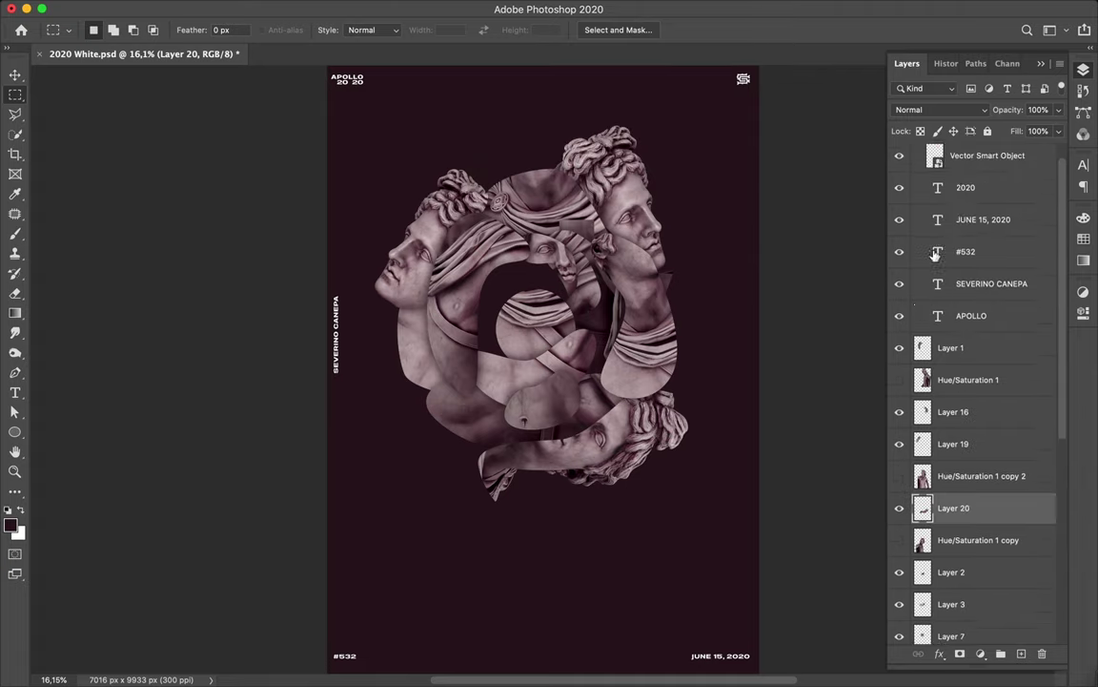
scroll(939, 315, down, 2)
click(899, 245)
click(152, 8)
mouse_move(177, 362)
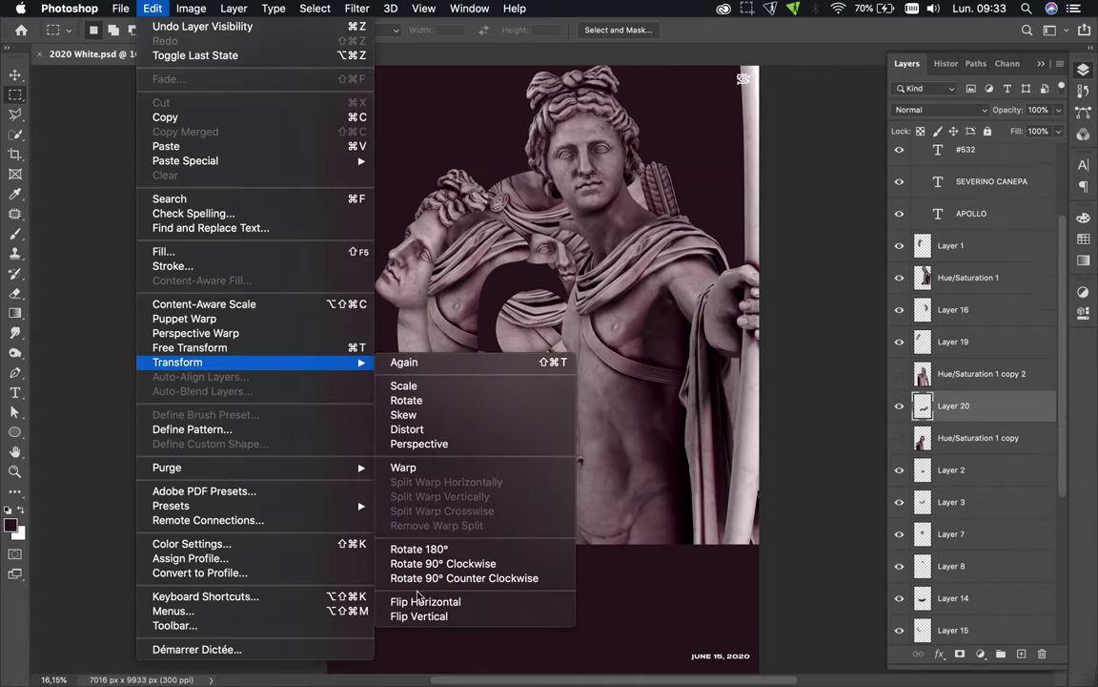
Step: Flip the statue and the Hue/Saturation 1 statue layer horizontally
click(421, 596)
click(973, 287)
click(120, 8)
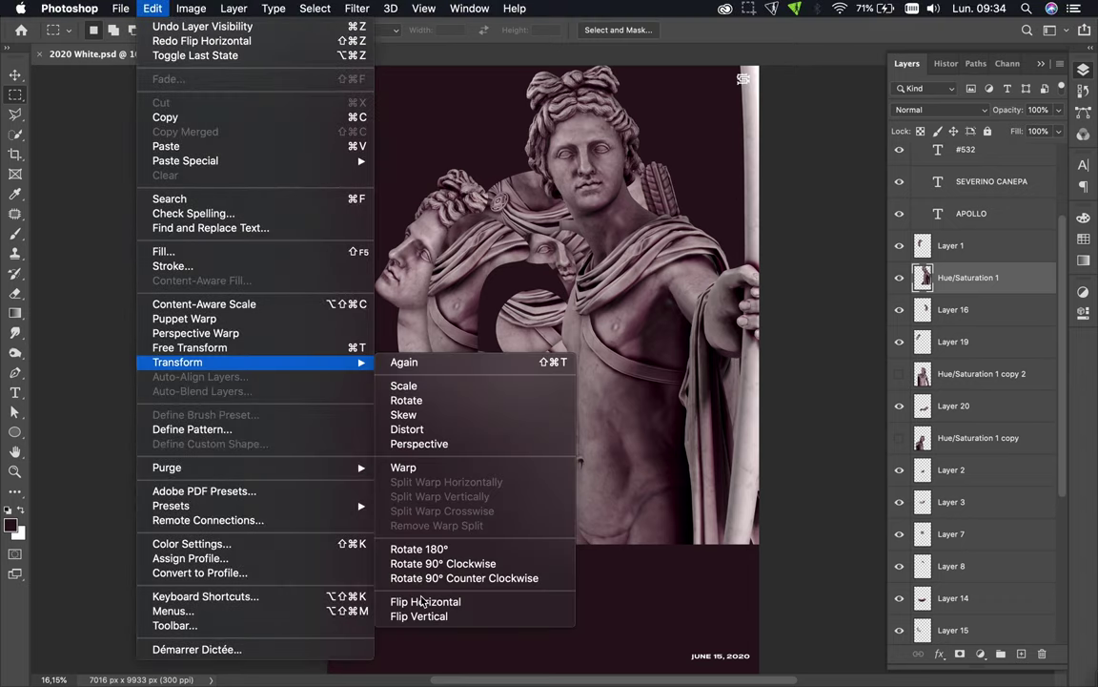
click(434, 601)
Step: Cut a path-selected statue piece onto a new layer and rotate it about 29°
key(p)
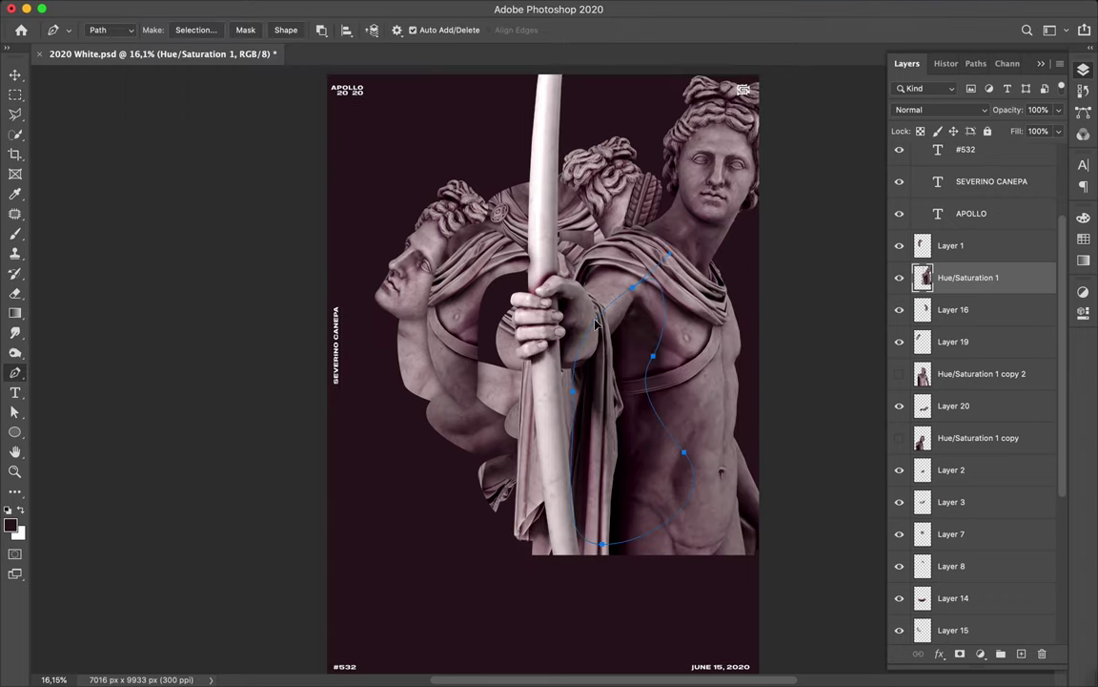
right_click(595, 325)
click(624, 277)
key(ctrl+j)
key(v)
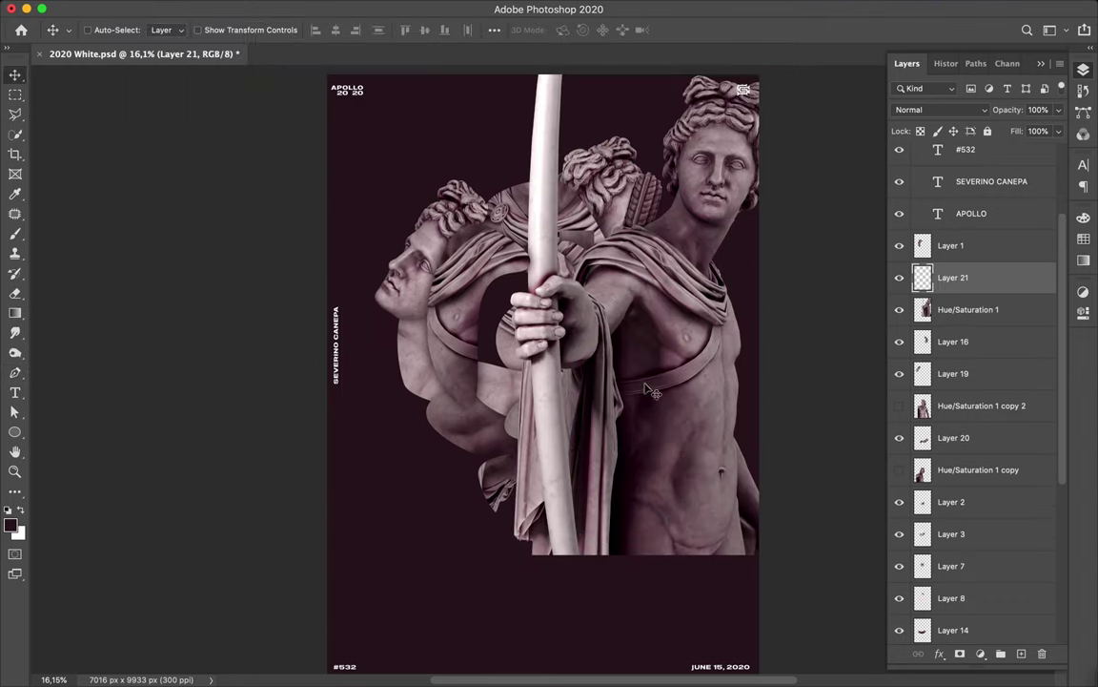
drag(379, 192, 392, 157)
key(Return)
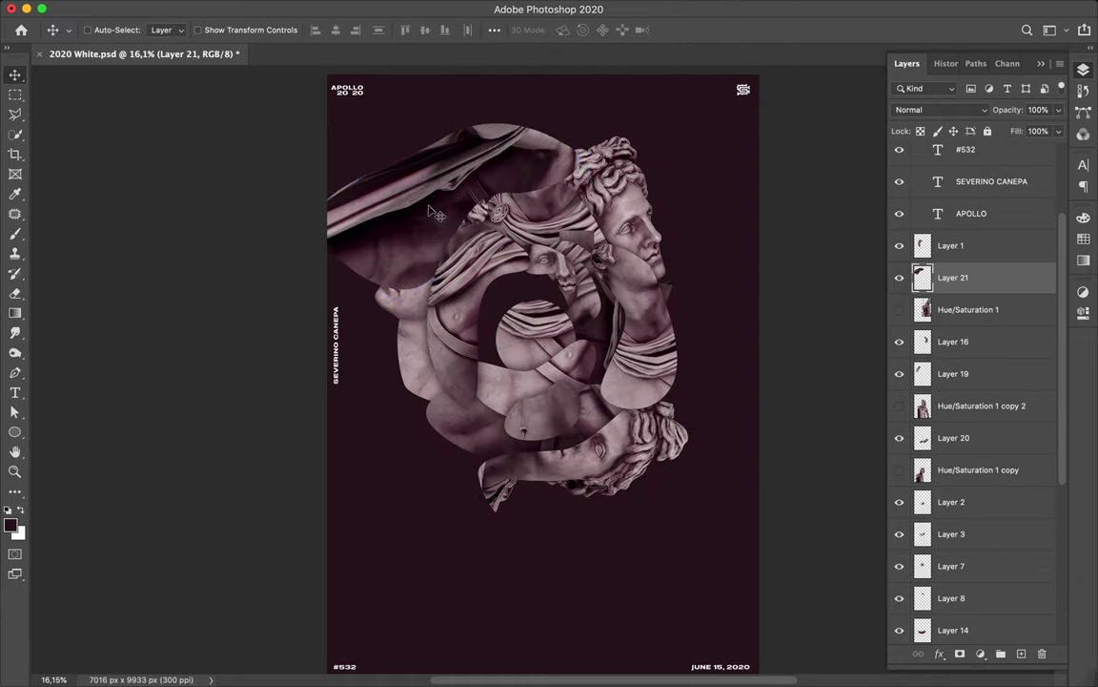
Step: Move Layer 21 above Rectangle 1 and transform its piece down-left to follow the swirl
drag(953, 278, 963, 613)
drag(954, 307, 970, 570)
click(151, 8)
click(196, 348)
drag(534, 315, 458, 438)
drag(324, 377, 315, 448)
key(Return)
Step: Paint a blurred shadow from the piece's shape on a new layer, then deselect
ctrl+click(922, 563)
click(1022, 653)
key(b)
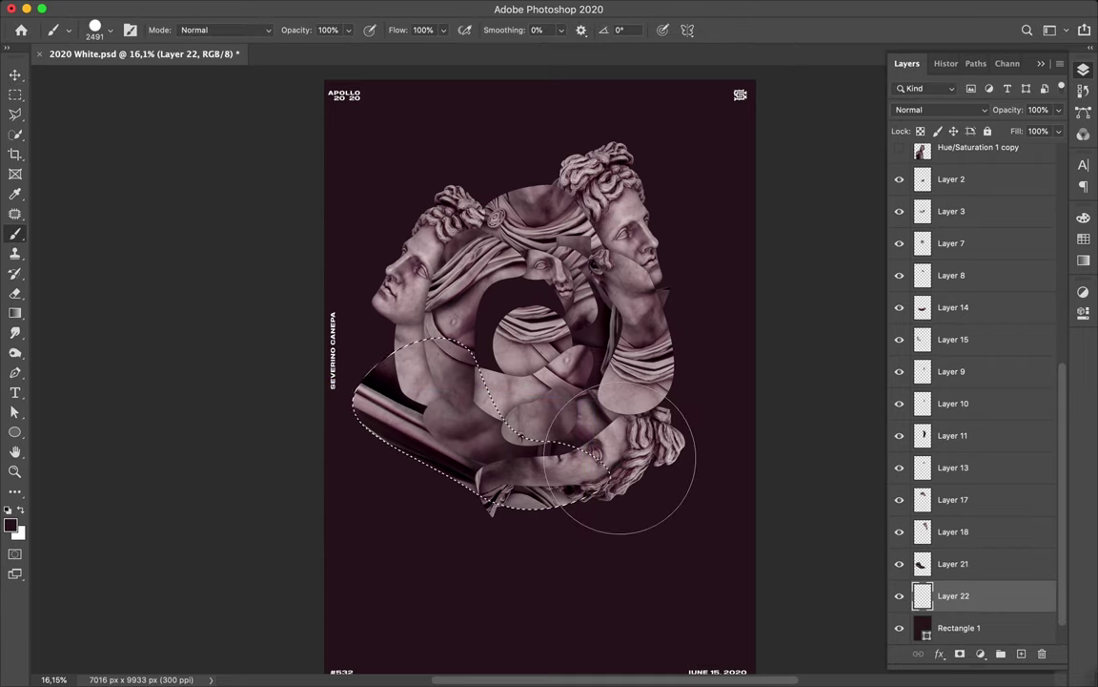
key(v)
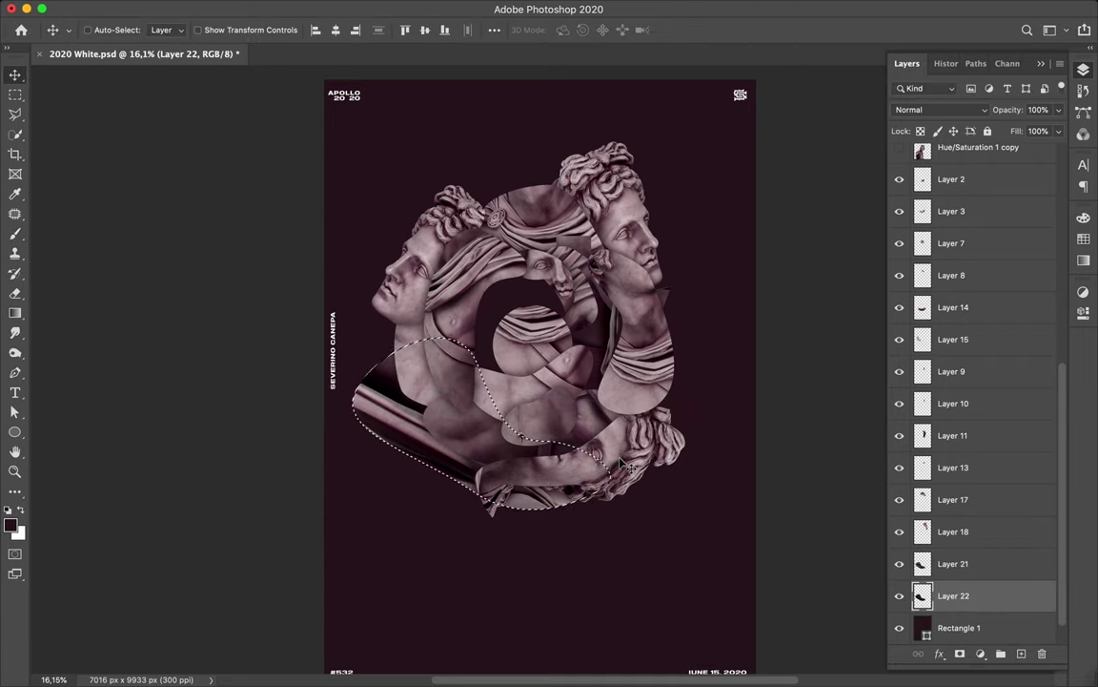
click(357, 8)
key(Escape)
key(m)
key(ctrl+d)
Step: Gaussian-blur the new Layer 22 fragment and reposition and rotate it at the swirl's lower left
click(370, 8)
mouse_move(363, 190)
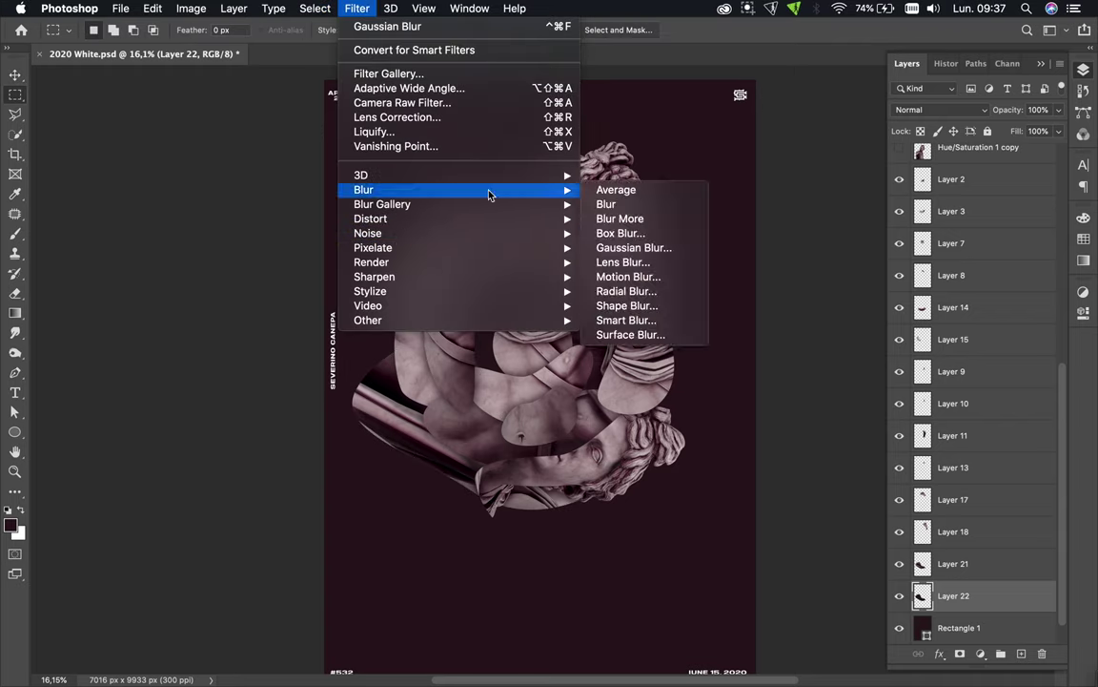
click(637, 277)
key(Return)
key(Delete)
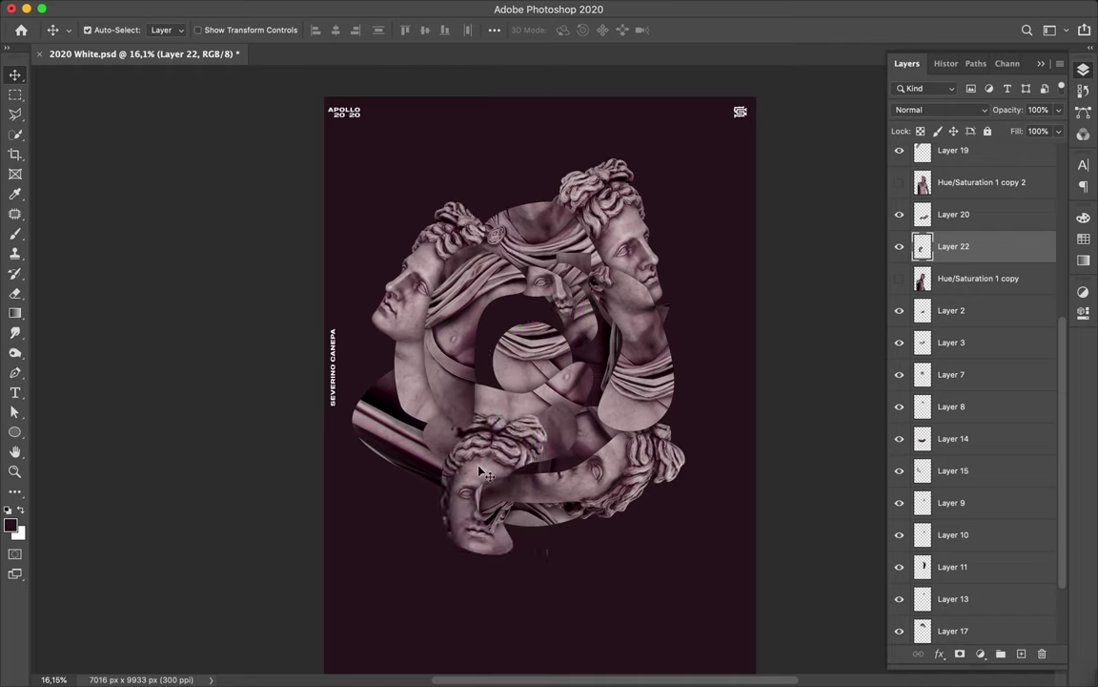
key(Return)
Step: Move Layer 22 beneath Layer 15 and shift the Layer 9 fragment into place
drag(953, 248, 923, 512)
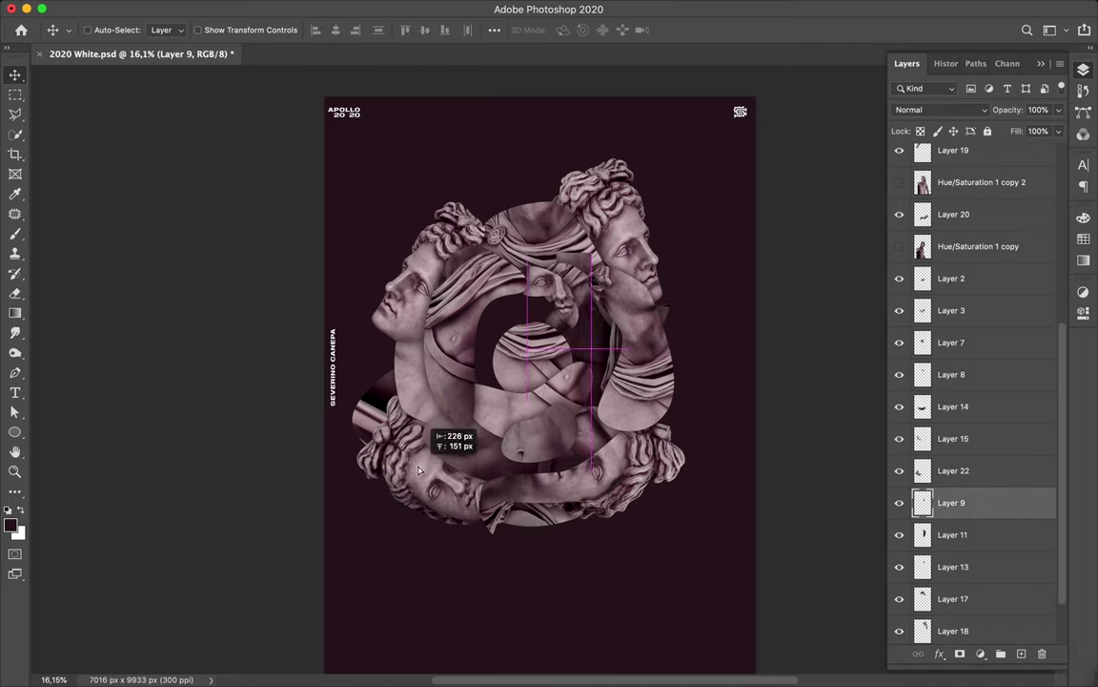
mouse_move(447, 511)
mouse_down()
mouse_move(432, 505)
mouse_move(427, 431)
mouse_up()
ctrl+click(534, 539)
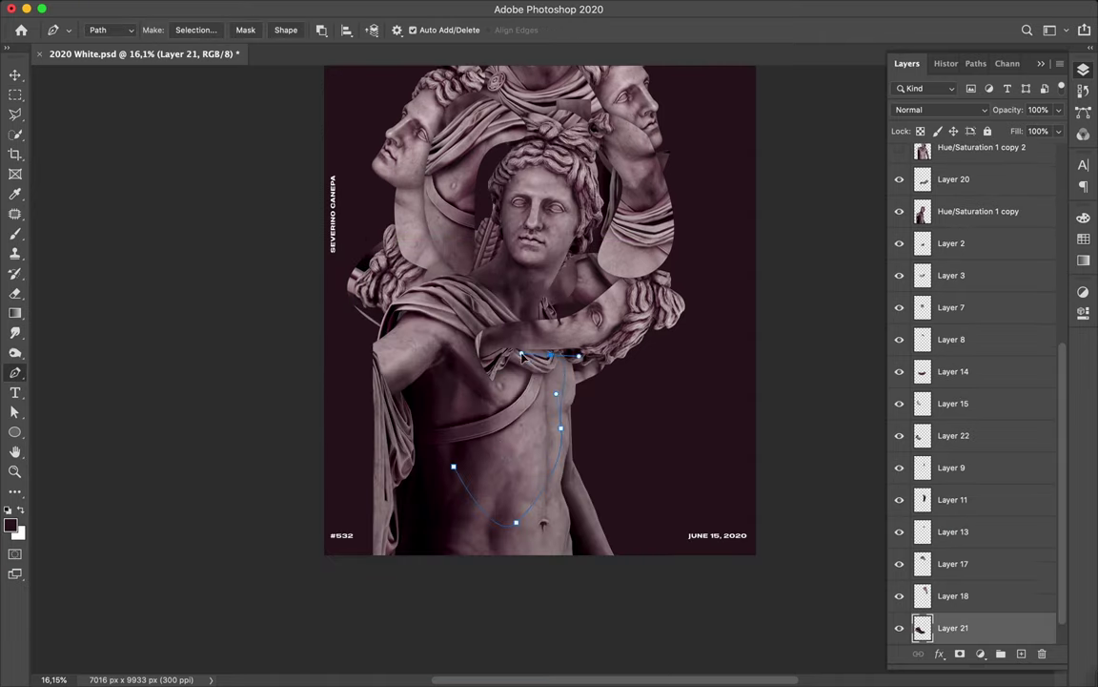
Step: Copy the path-selected torso area onto a new layer and Gaussian-blur it
click(630, 272)
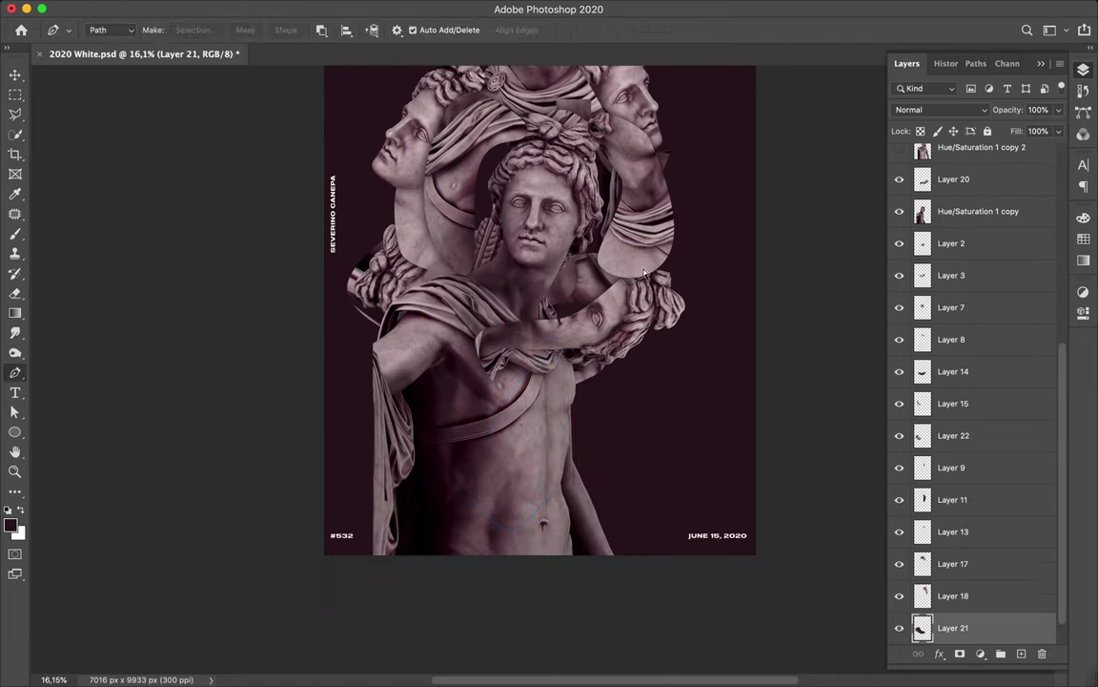
key(ctrl+shift+bracketright)
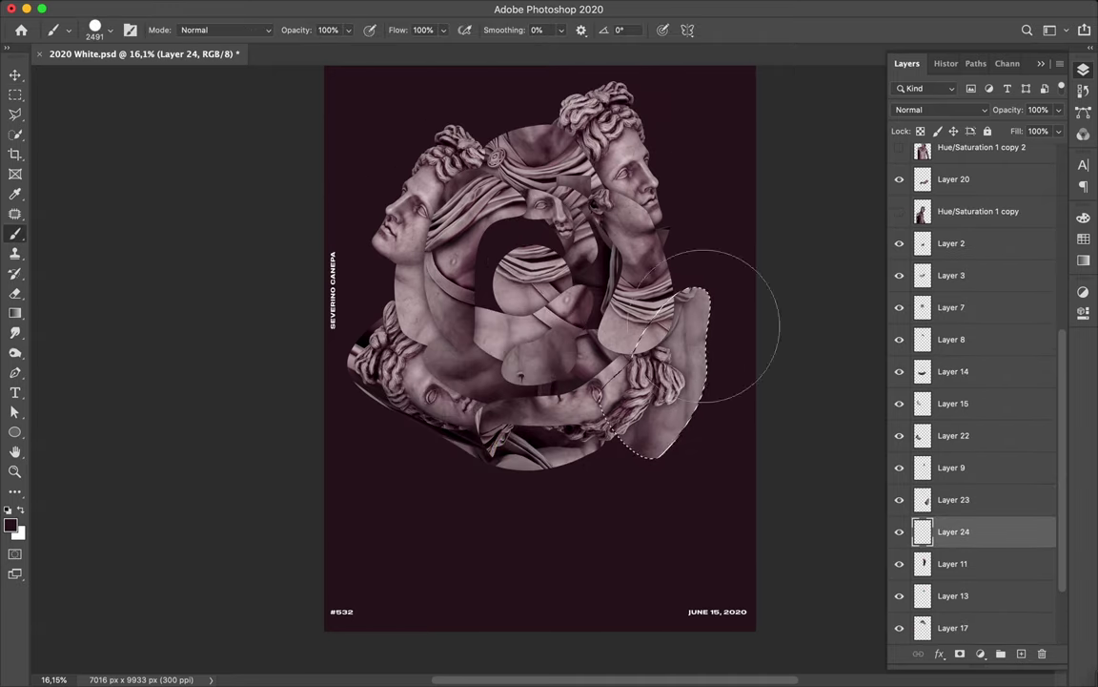
key(m)
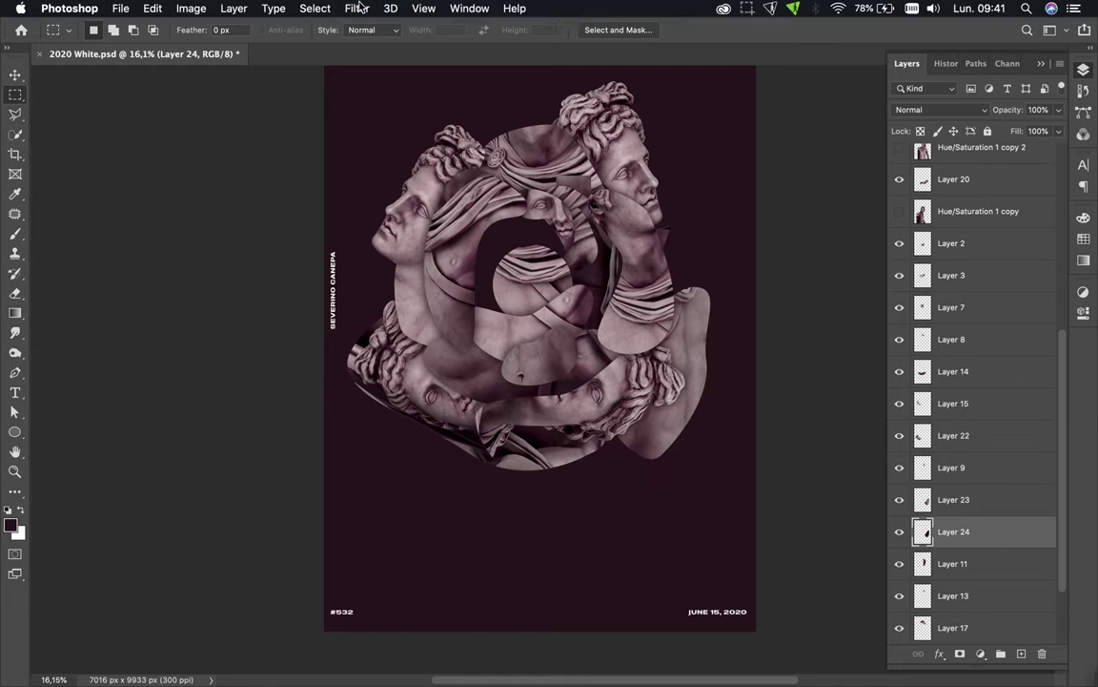
click(350, 9)
Step: Move Layer 24 lower in the stack and trace a curved path around the shoulder
click(992, 499)
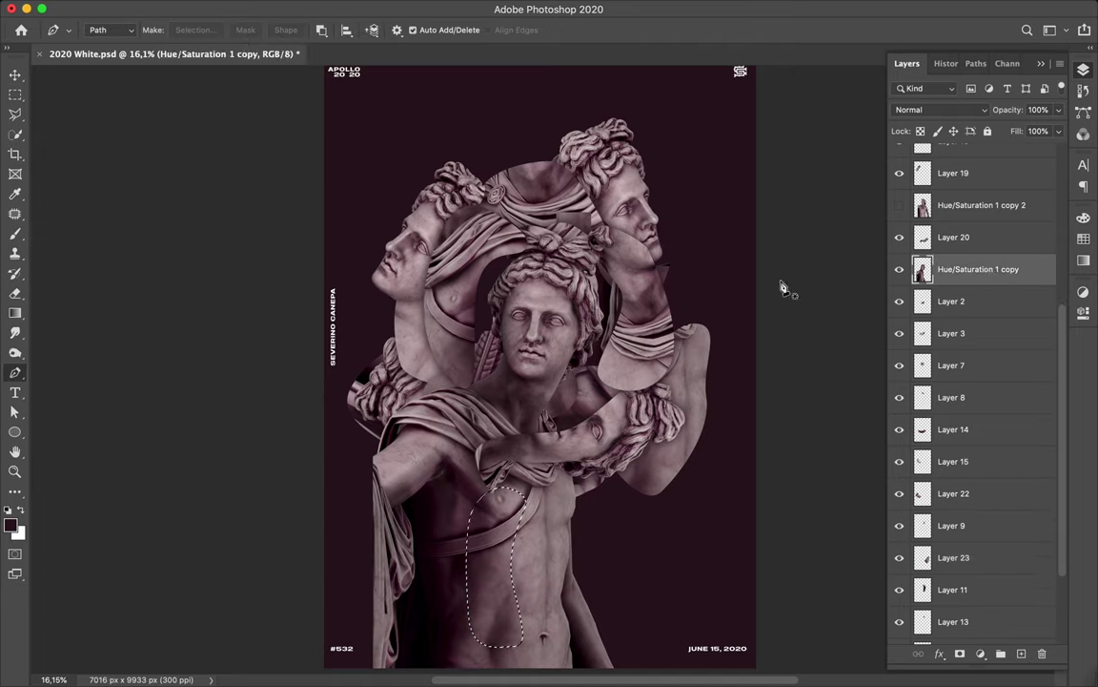
mouse_move(953, 257)
mouse_down()
mouse_move(997, 478)
mouse_move(982, 528)
mouse_up()
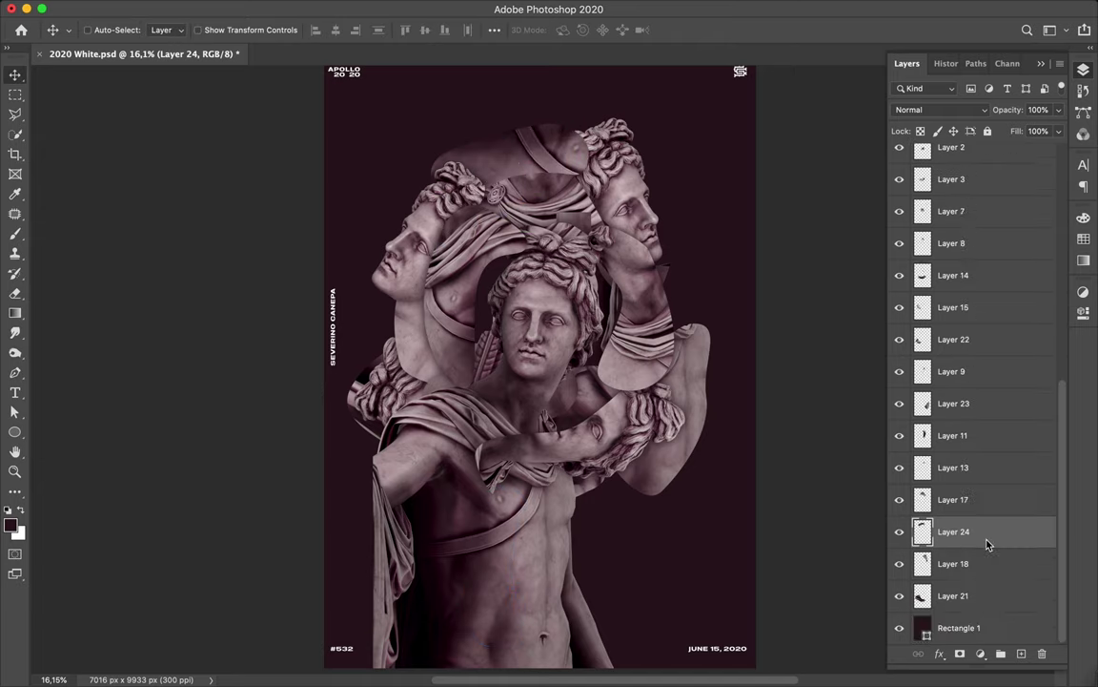
key(b)
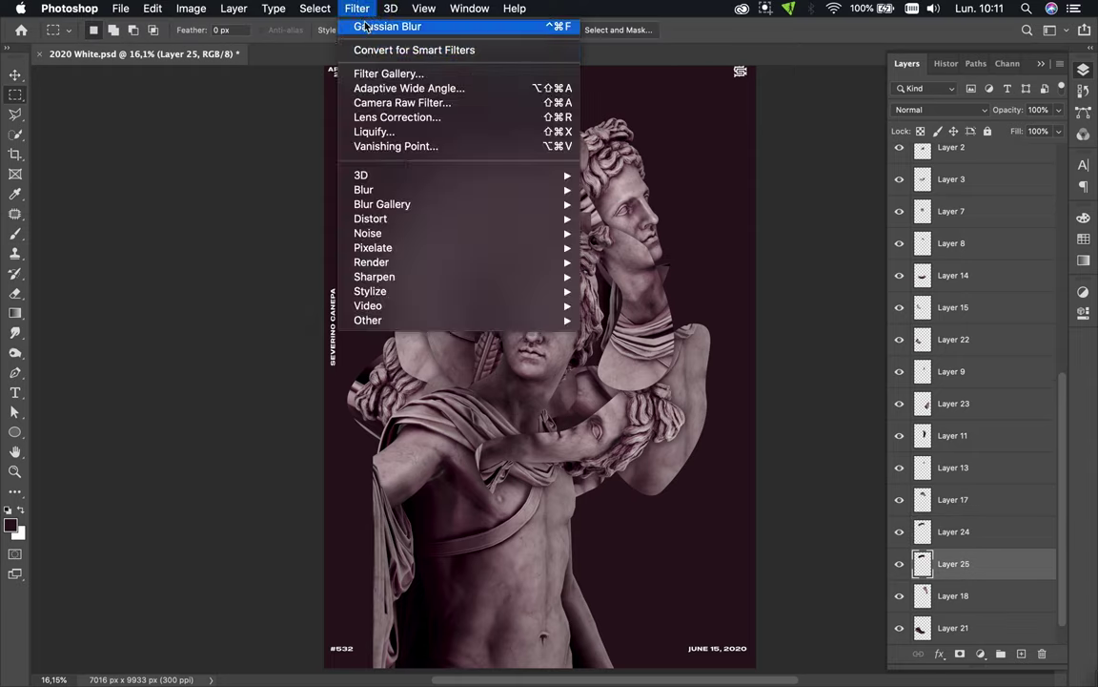
click(456, 408)
drag(468, 473, 482, 488)
scroll(491, 460, down, 5)
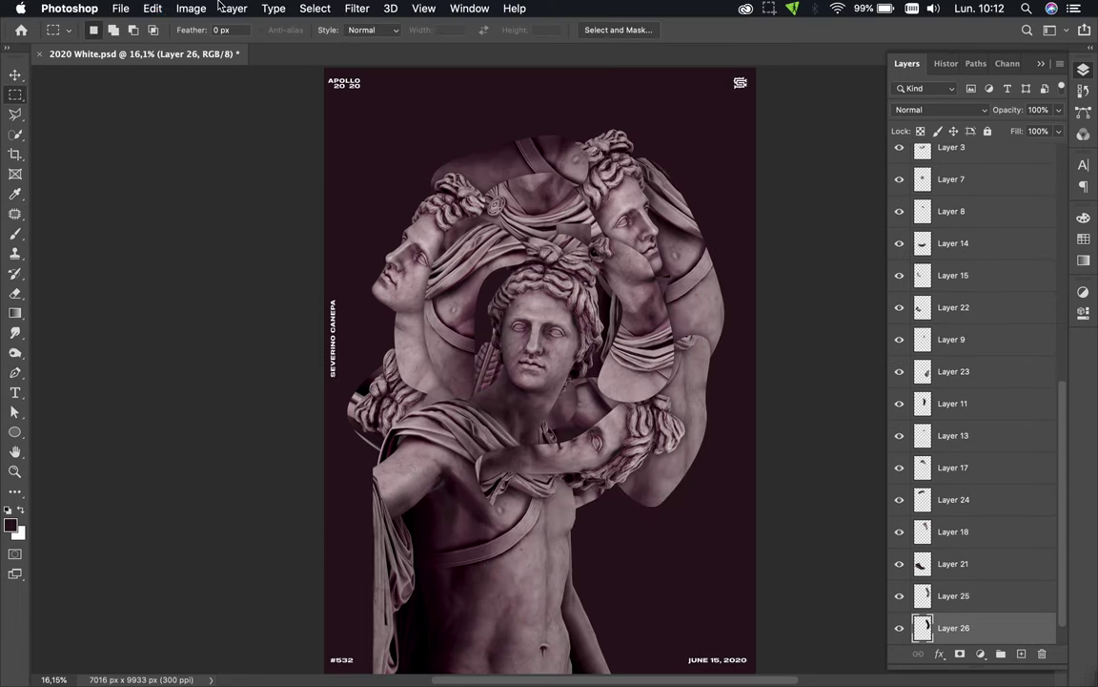
Step: Warp the new fragment and reapply the last blur to it
click(153, 8)
mouse_move(178, 362)
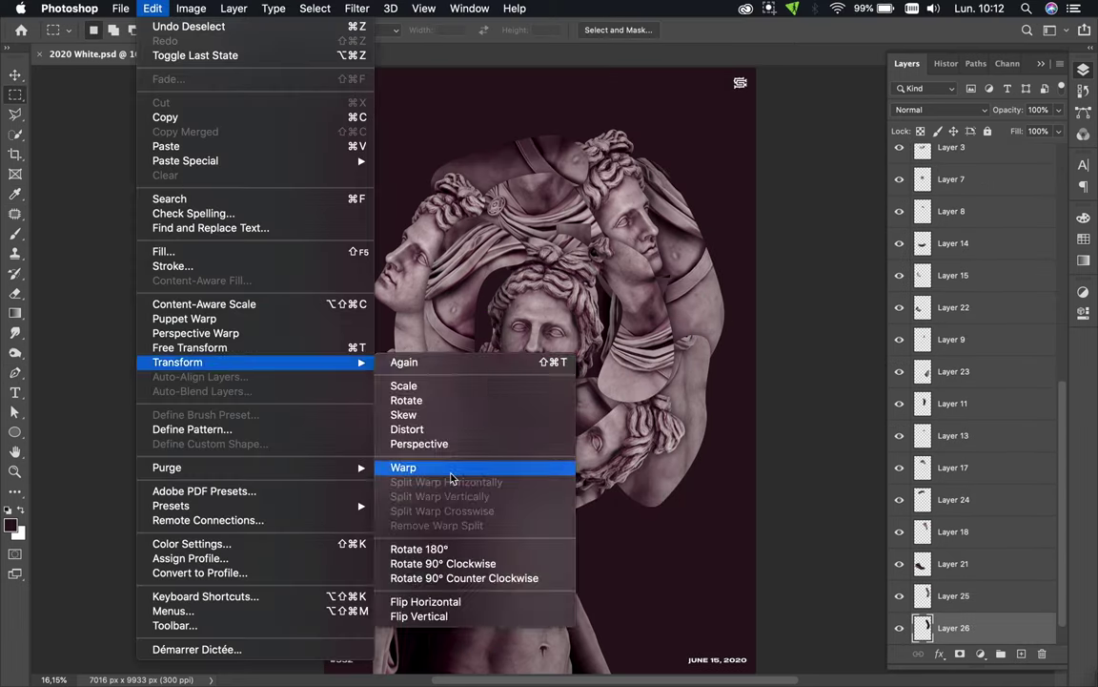
click(436, 368)
scroll(1004, 579, down, 1)
key(ctrl+super+f)
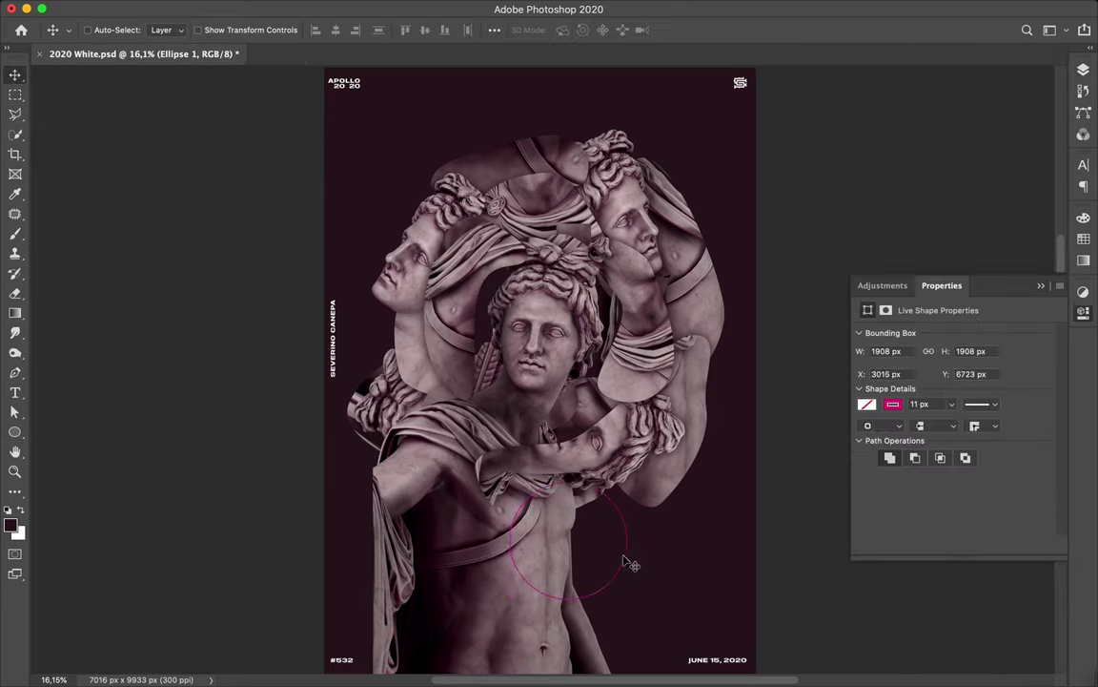
Step: Move the pink circle down-left over the torso and give it a thicker ring stroke
drag(631, 565, 570, 587)
key(a)
click(307, 29)
key(Return)
key(v)
Step: Copy the ring shape's statue texture to a new layer at the swirl's centre and blur it
right_click(963, 535)
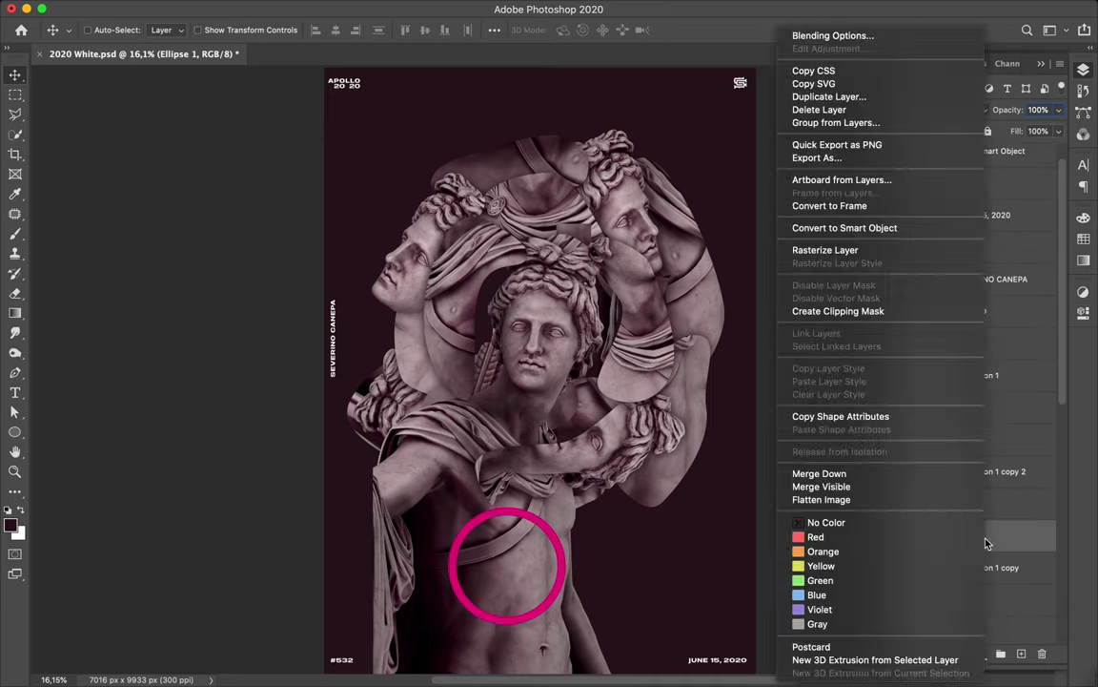
click(899, 600)
drag(578, 342, 586, 305)
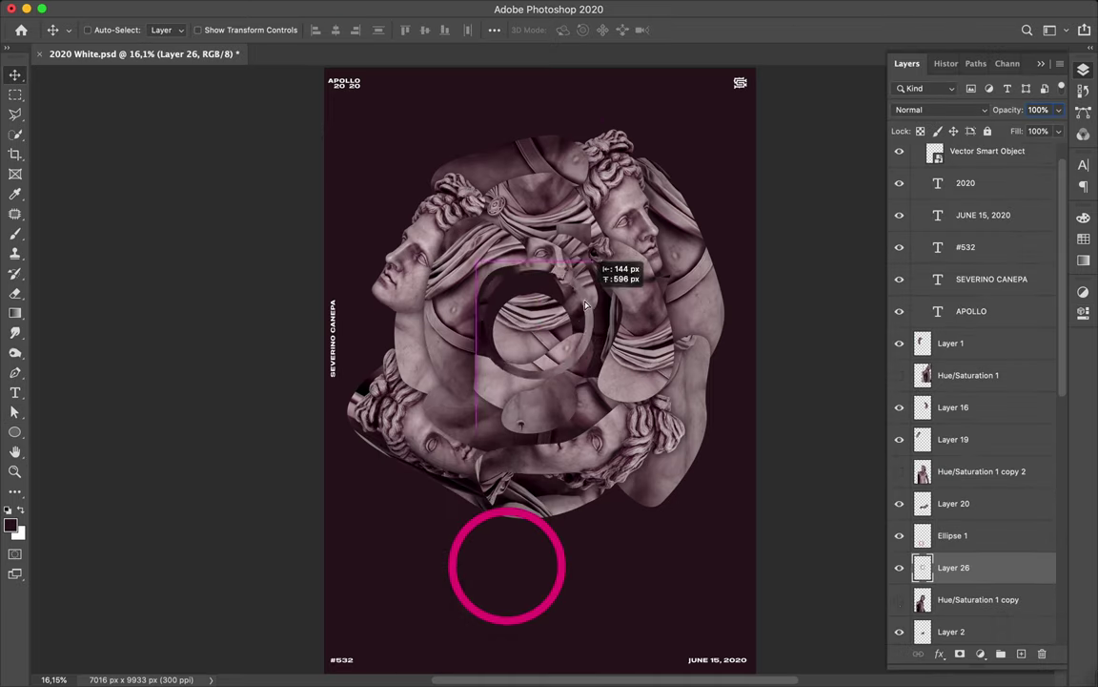
drag(953, 567, 969, 394)
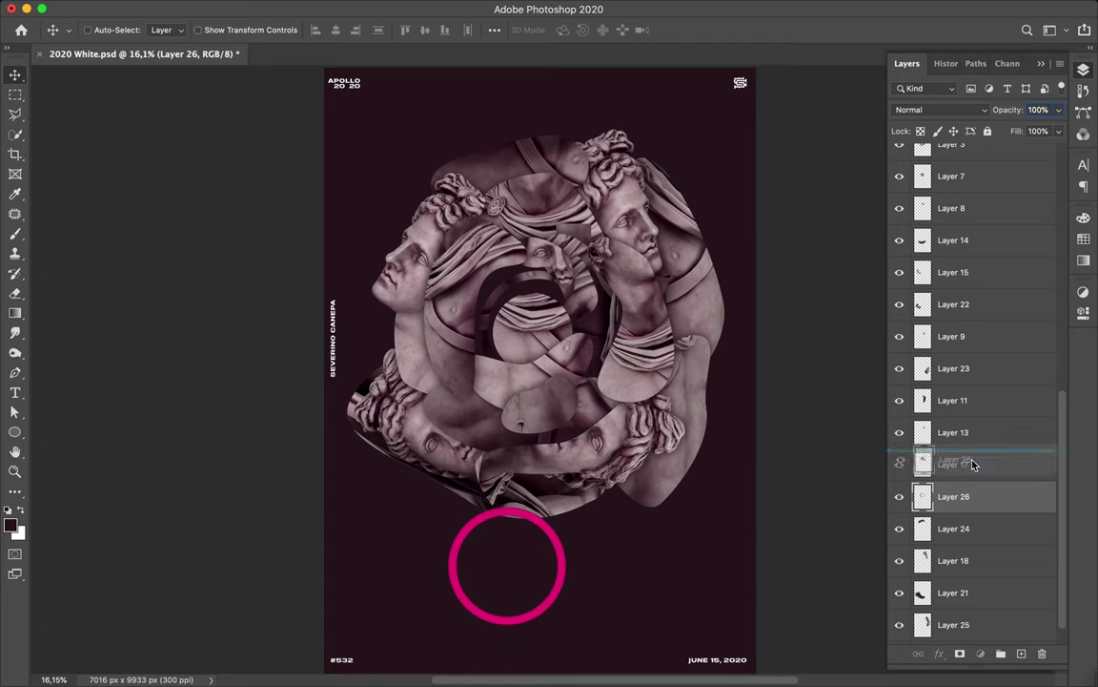
key(ctrl+shift+alt+n)
key(b)
key(m)
key(ctrl+f)
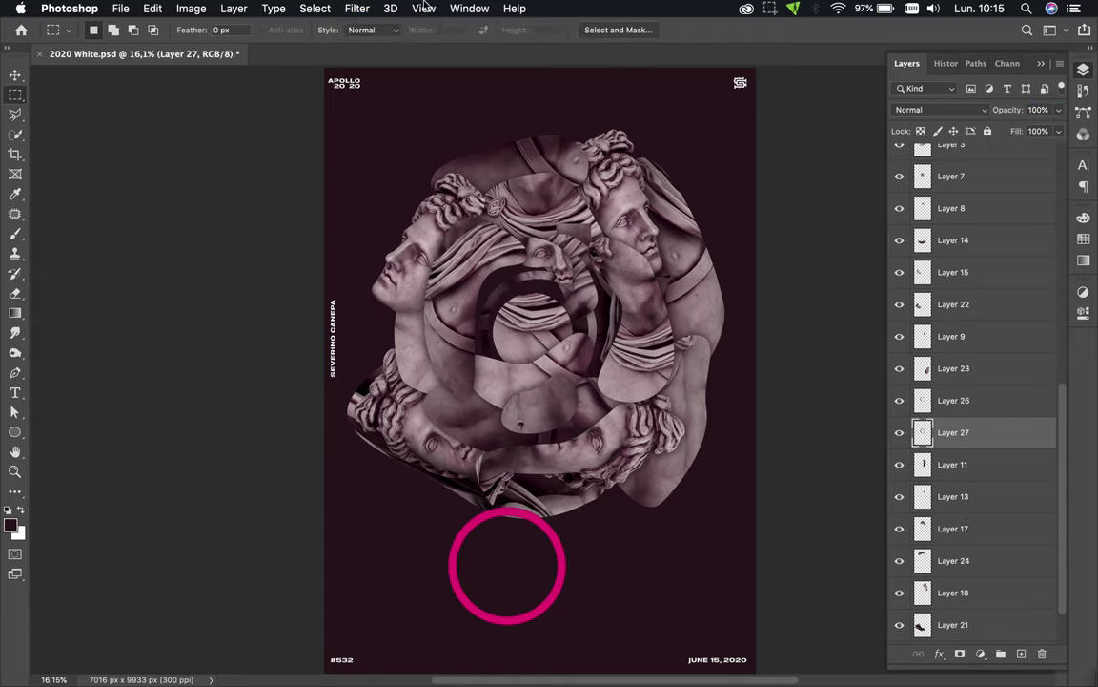
Step: Hide the pink circle outline and duplicate ring Layer 26, moving the copy right of the swirl
click(957, 401)
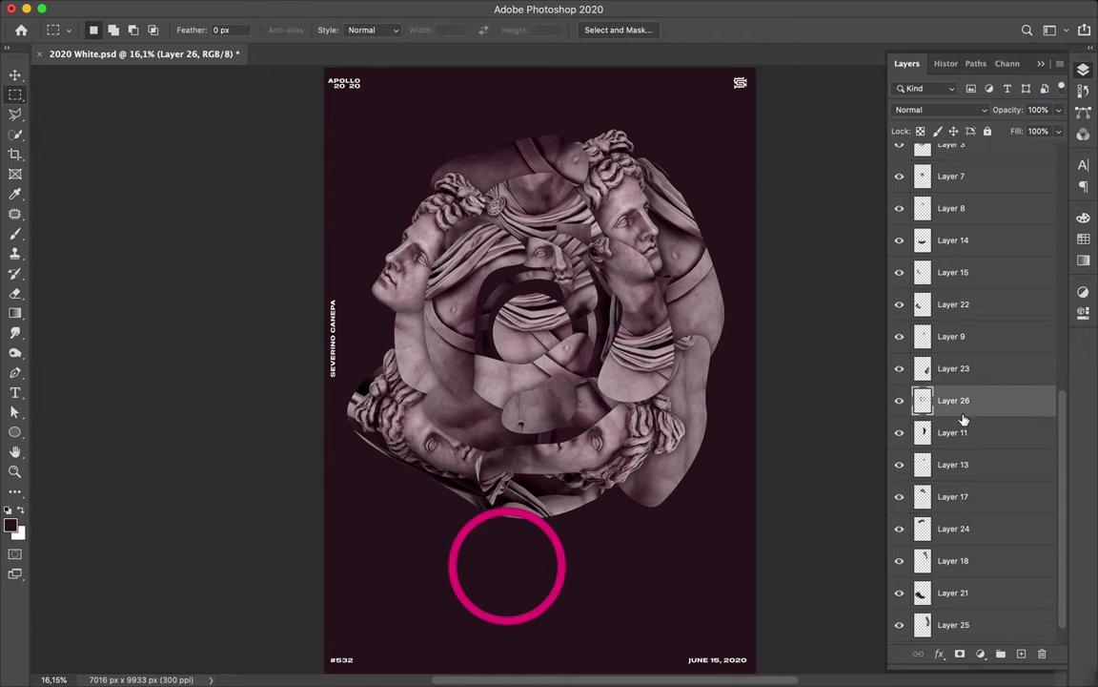
key(v)
click(539, 520)
key(Delete)
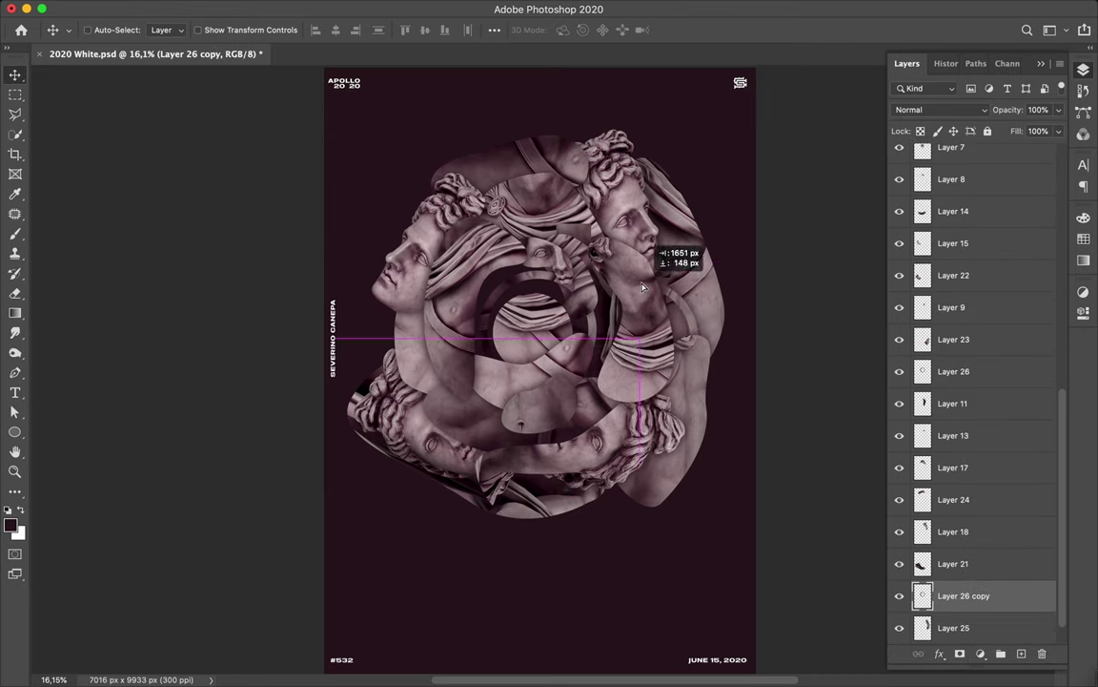
drag(644, 287, 702, 360)
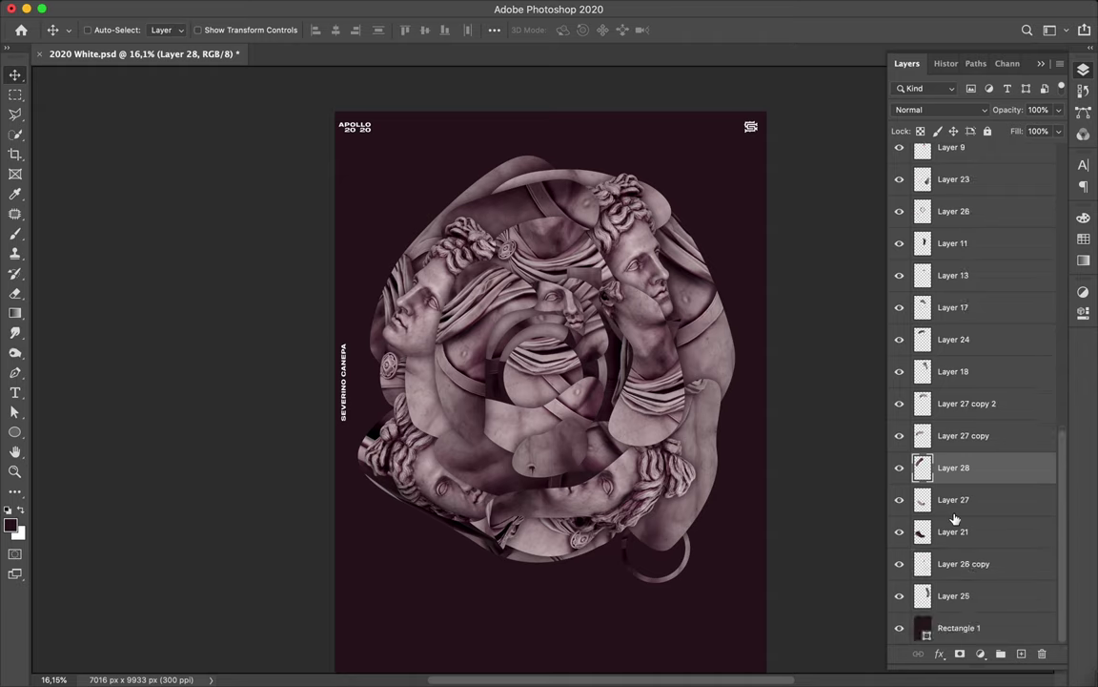
Step: Rerun Gaussian Blur on the new fragment
key(m)
click(350, 7)
click(398, 31)
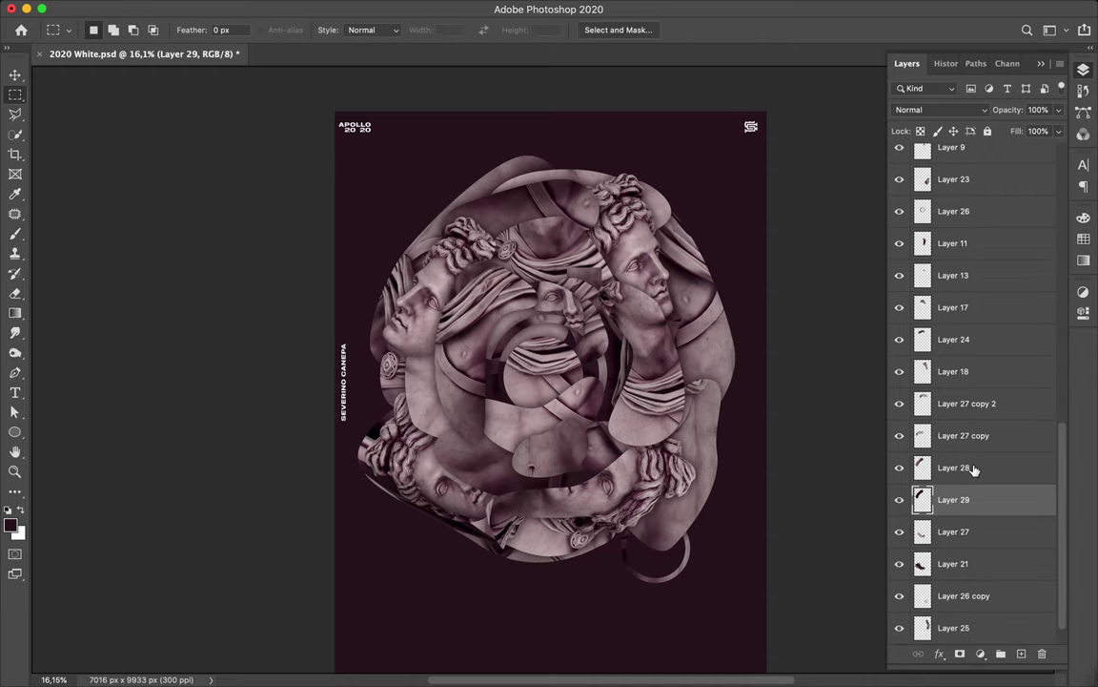
Step: Duplicate the Layer 28 fragment and rotate the copy into the swirl
key(ctrl+e)
key(ctrl+j)
key(ctrl+t)
drag(755, 477, 742, 398)
drag(707, 356, 692, 355)
key(Return)
Step: Place another fragment copy, move Layer 28 copy 2 lower, and position a ring copy near the top
key(ctrl+j)
key(ctrl+t)
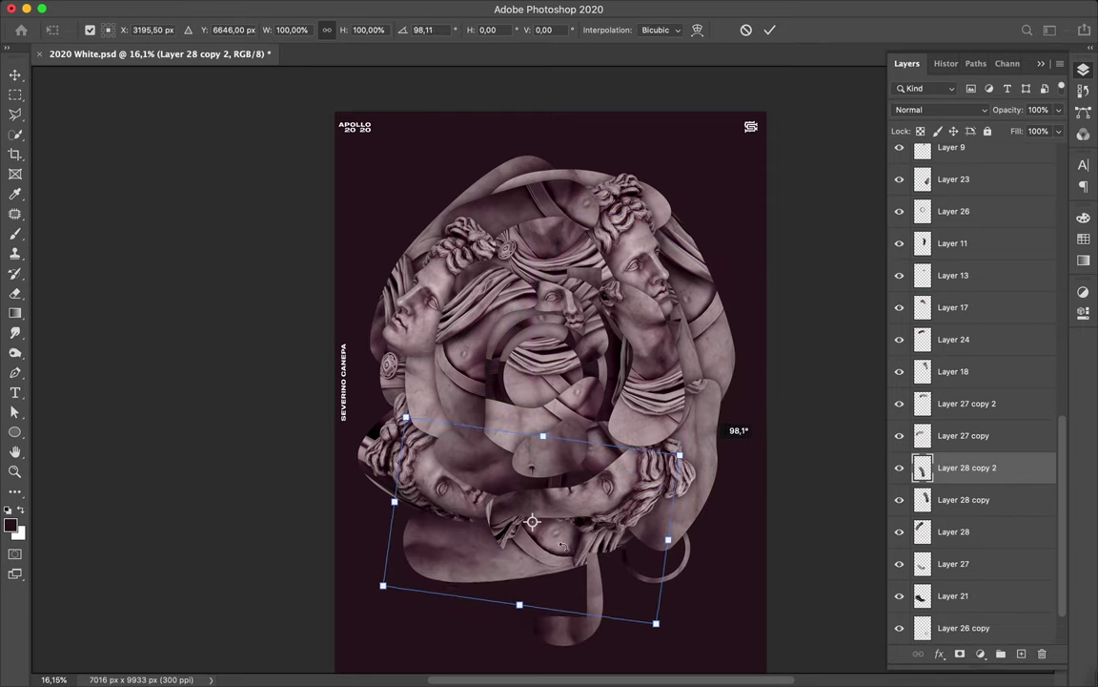
key(Return)
drag(534, 476, 589, 519)
drag(967, 467, 966, 608)
mouse_move(600, 496)
mouse_down()
mouse_move(643, 524)
mouse_move(513, 234)
mouse_up()
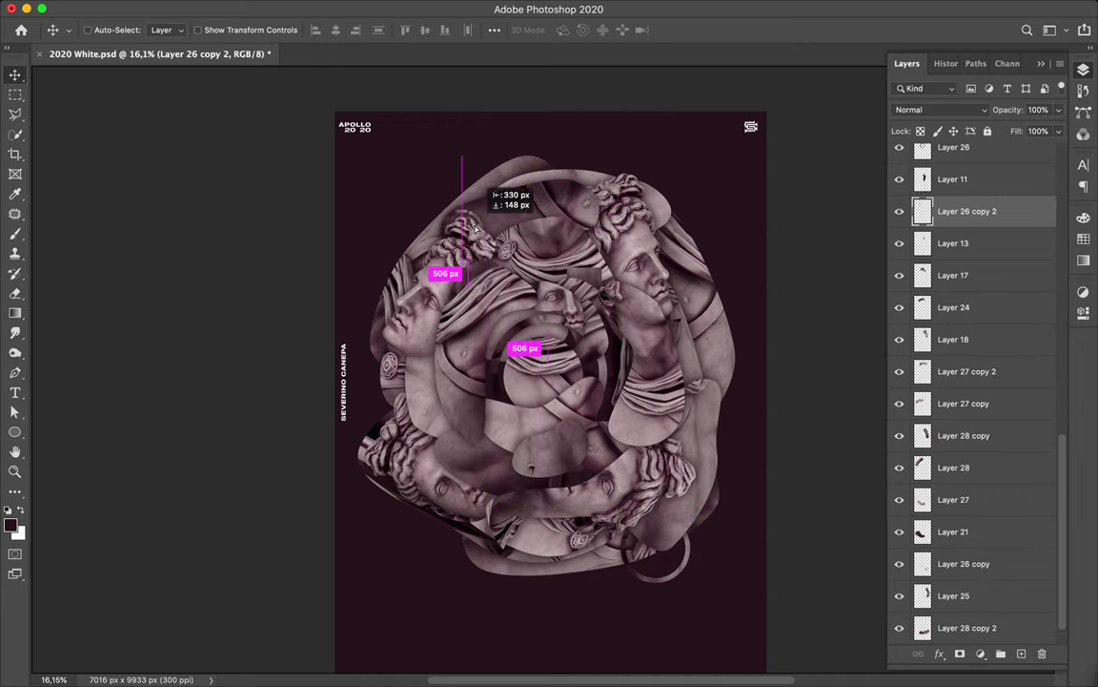
scroll(610, 388, down, 3)
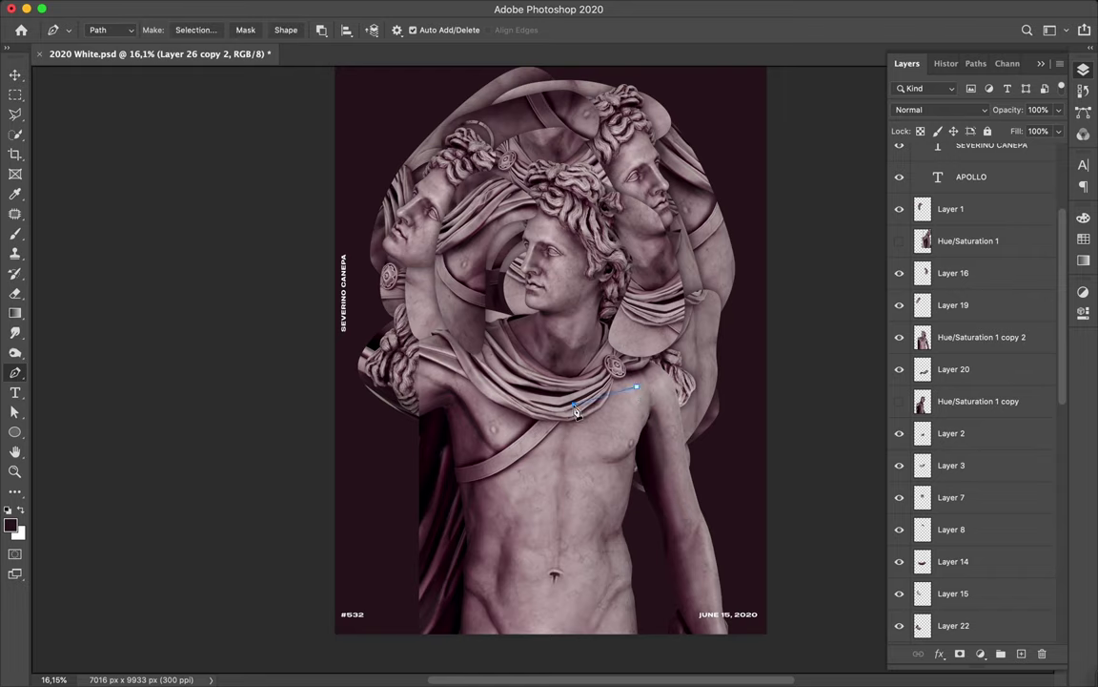
Step: Copy the shoulder path area to Layer 29 and move it beneath Layer 14
click(195, 30)
key(Return)
key(ctrl+j)
key(v)
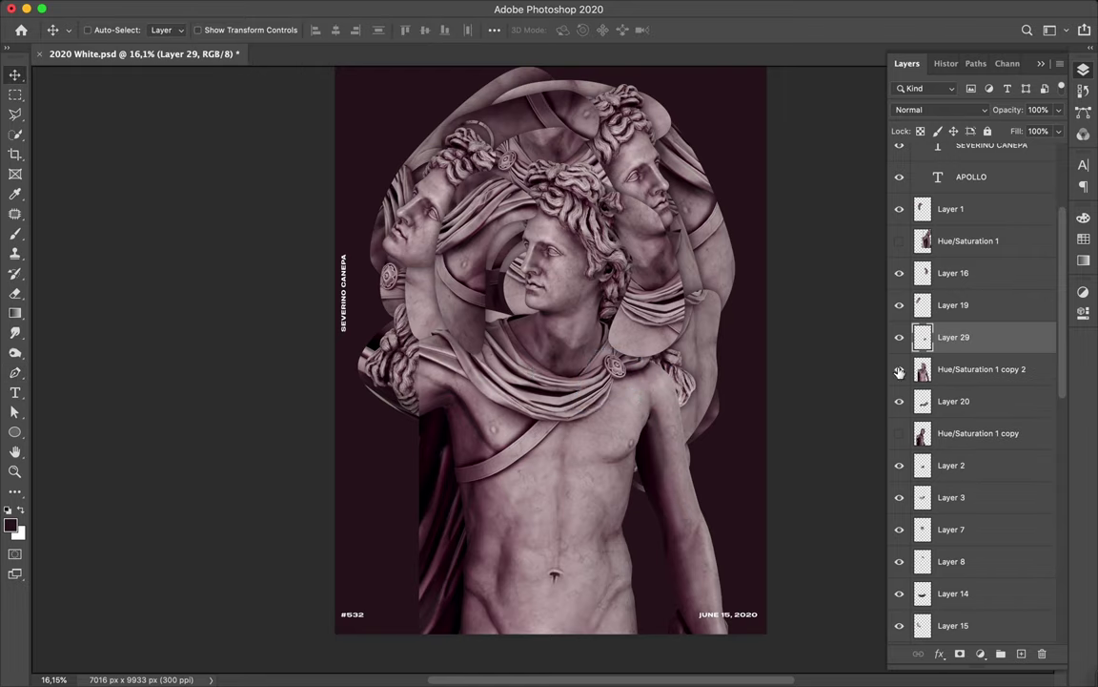
drag(573, 238, 578, 113)
key(ctrl+j)
drag(953, 337, 923, 405)
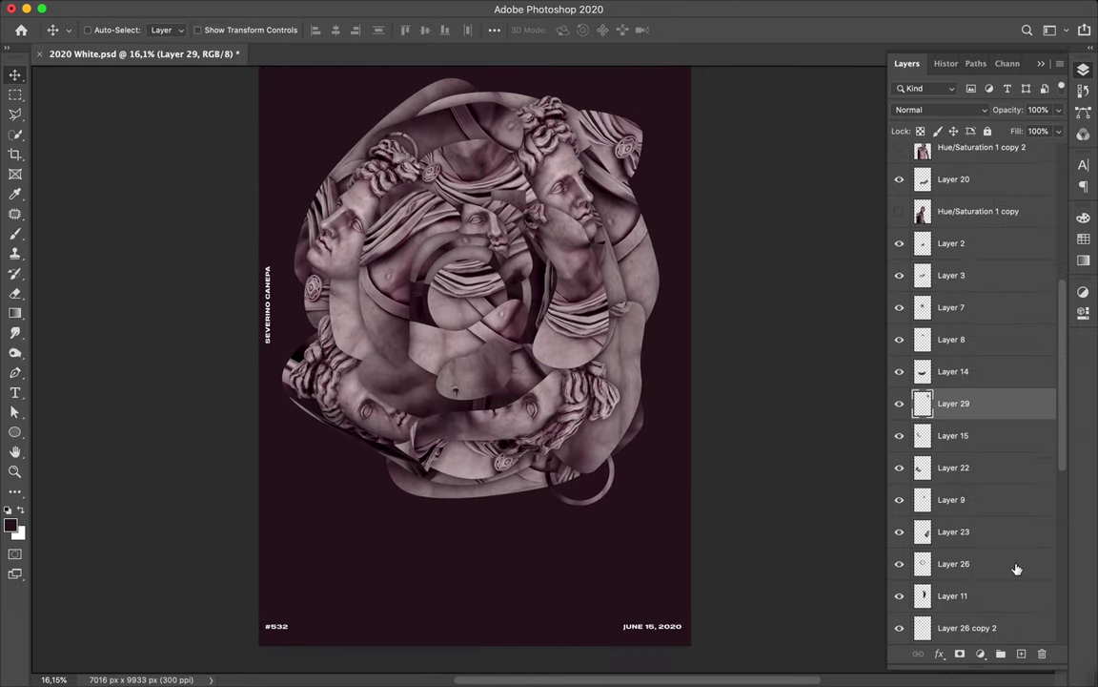
Step: Reapply the blur, then put Layer 30 beneath Layer 23 along the swirl's right edge
key(m)
key(ctrl+d)
key(ctrl+f)
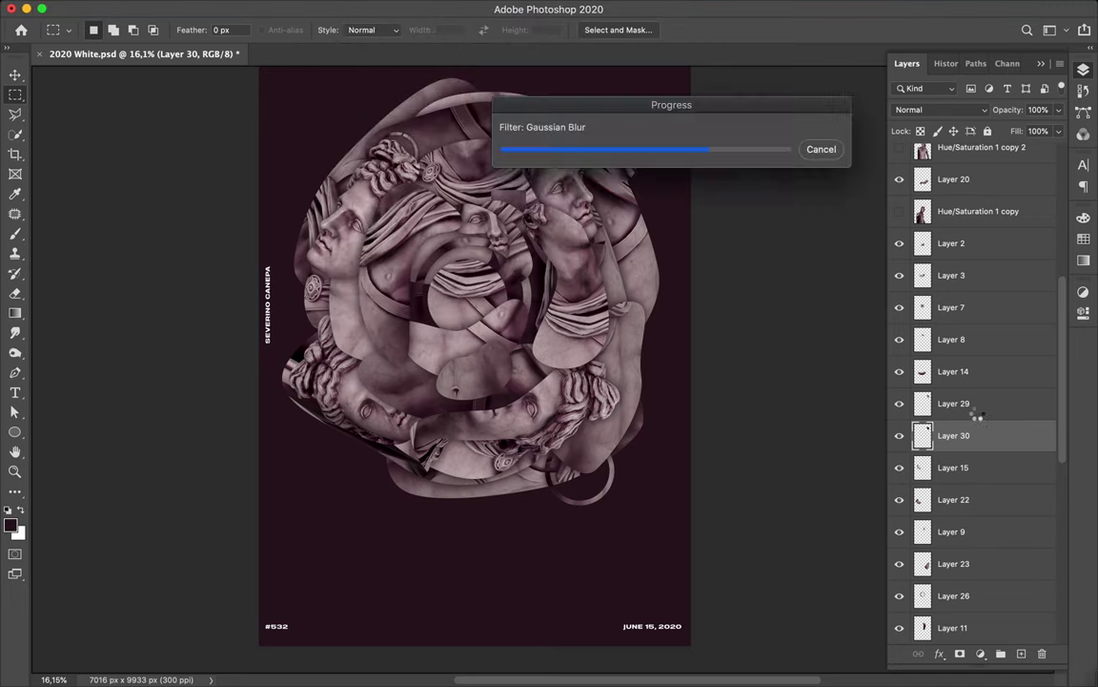
key(ctrl+e)
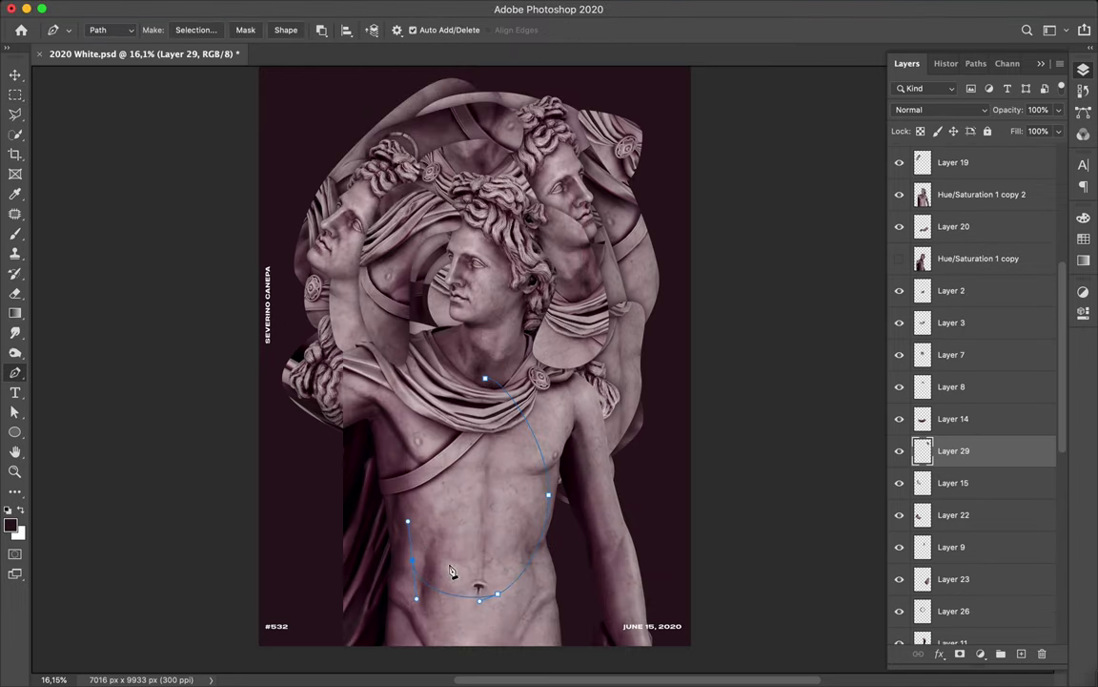
drag(549, 495, 556, 492)
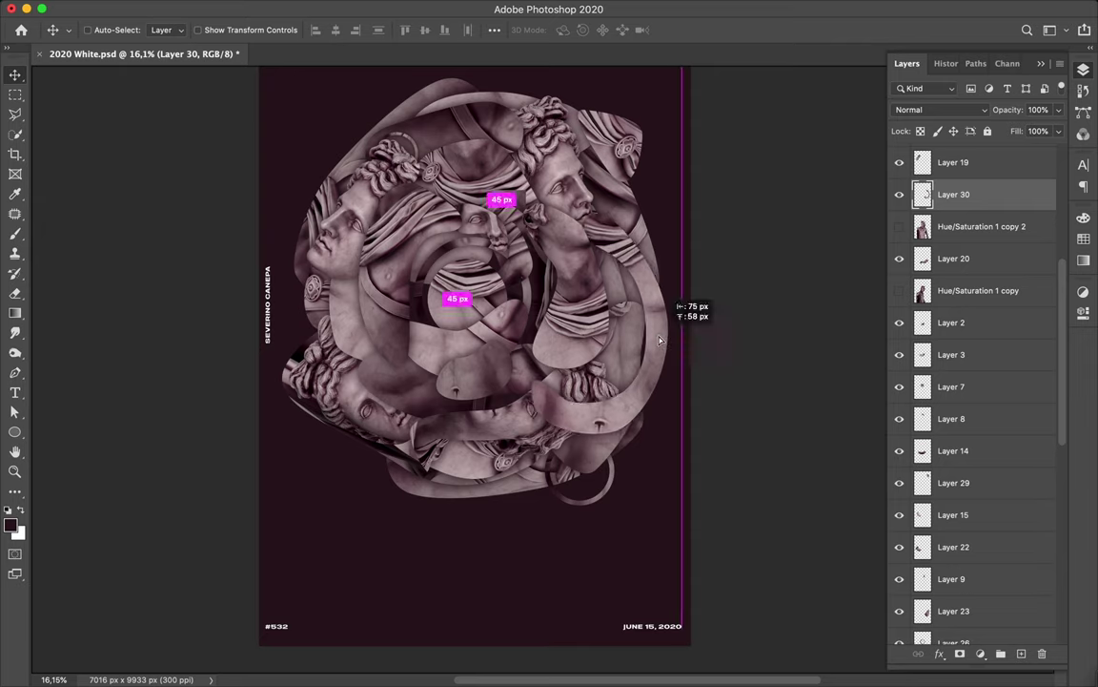
drag(998, 421, 998, 556)
drag(667, 348, 441, 227)
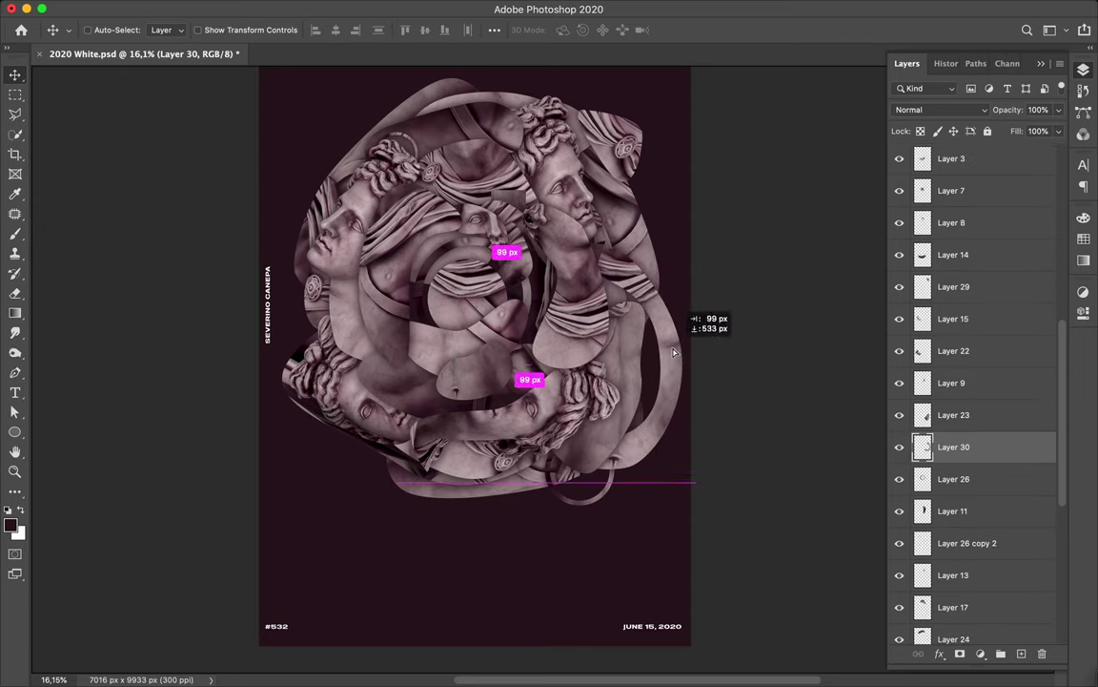
Step: Rotate a Layer 30 copy into the upper left and move the Layer 26 copy ring lower left
key(ctrl+j)
key(ctrl+t)
drag(363, 219, 389, 172)
key(Return)
drag(381, 420, 315, 443)
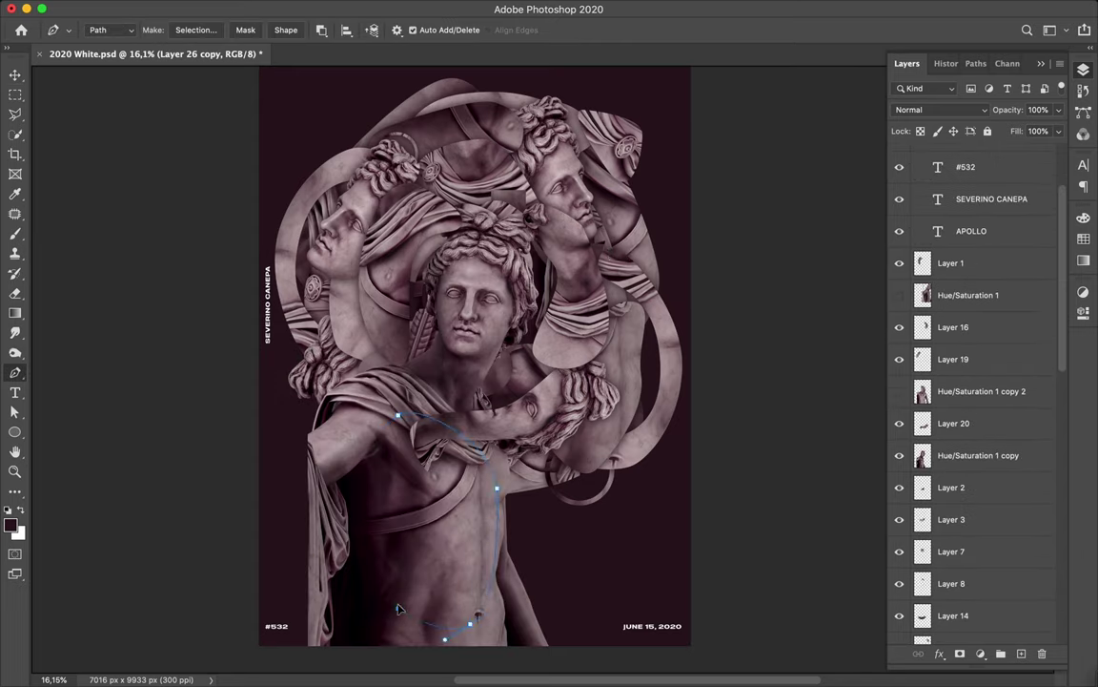
Step: Copy the torso outline to its own layer, tilt it lower-left, and move it near the stack bottom
key(ctrl+Return)
key(ctrl+j)
drag(647, 515, 426, 465)
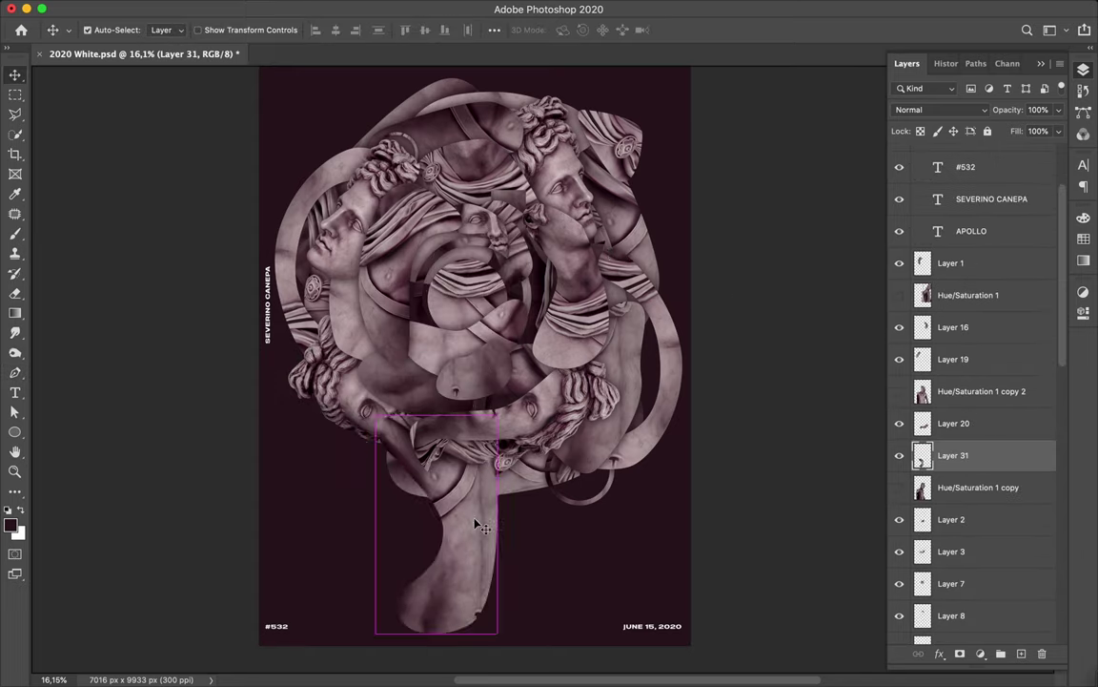
key(ctrl+t)
drag(562, 573, 591, 491)
key(Escape)
drag(953, 455, 999, 603)
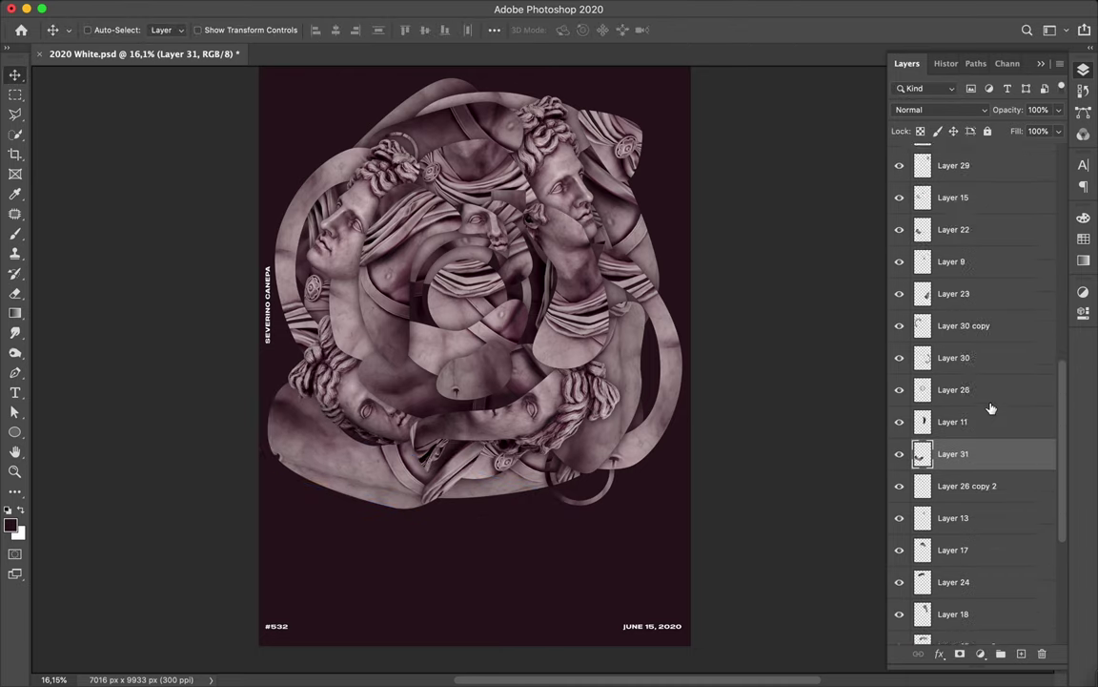
key(ctrl+t)
drag(421, 422, 320, 410)
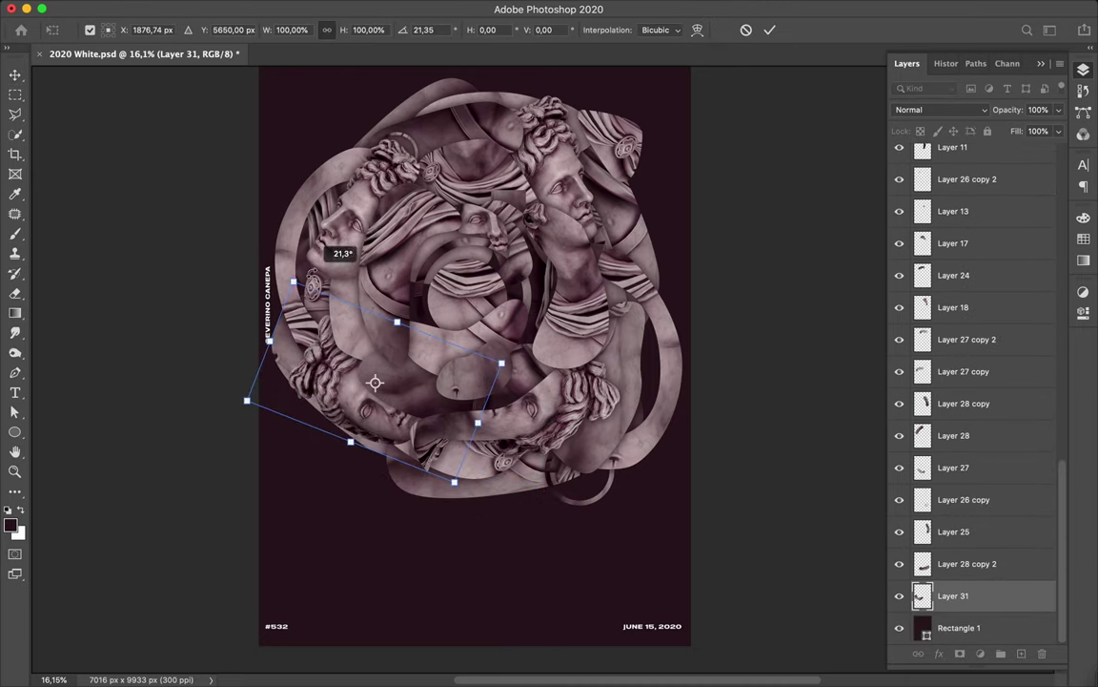
key(Return)
Step: Add a Gaussian-blurred shadow layer beneath the fragment, filled from its outline
ctrl+click(922, 595)
ctrl+click(1021, 653)
key(b)
click(326, 9)
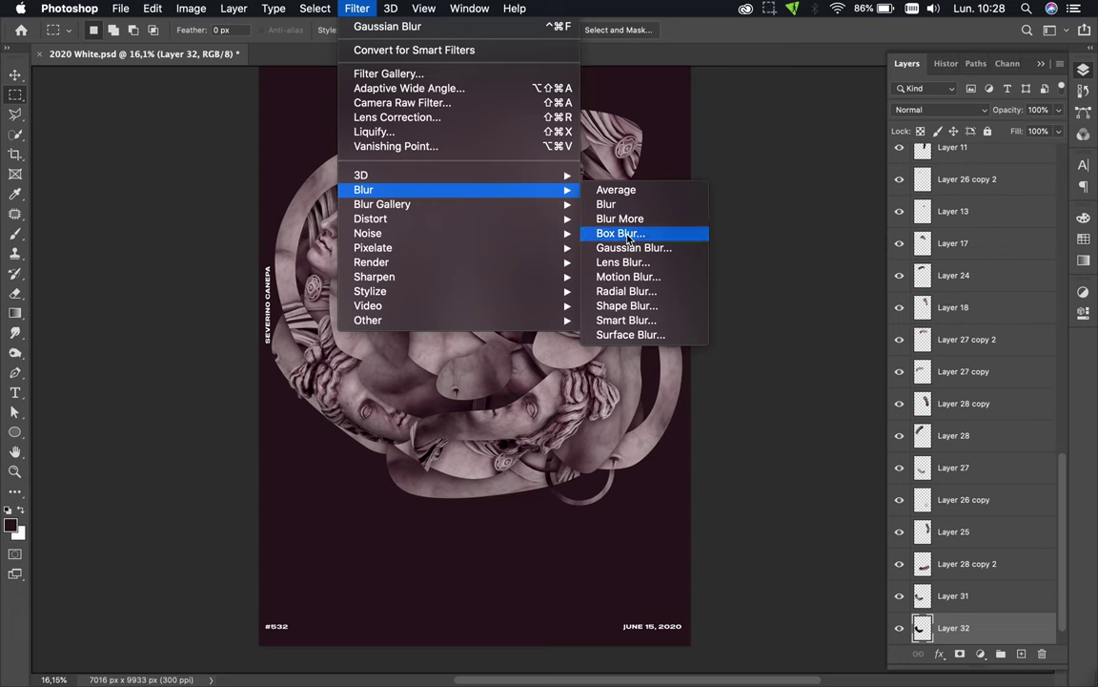
click(668, 253)
click(863, 167)
key(m)
key(ctrl+d)
click(956, 595)
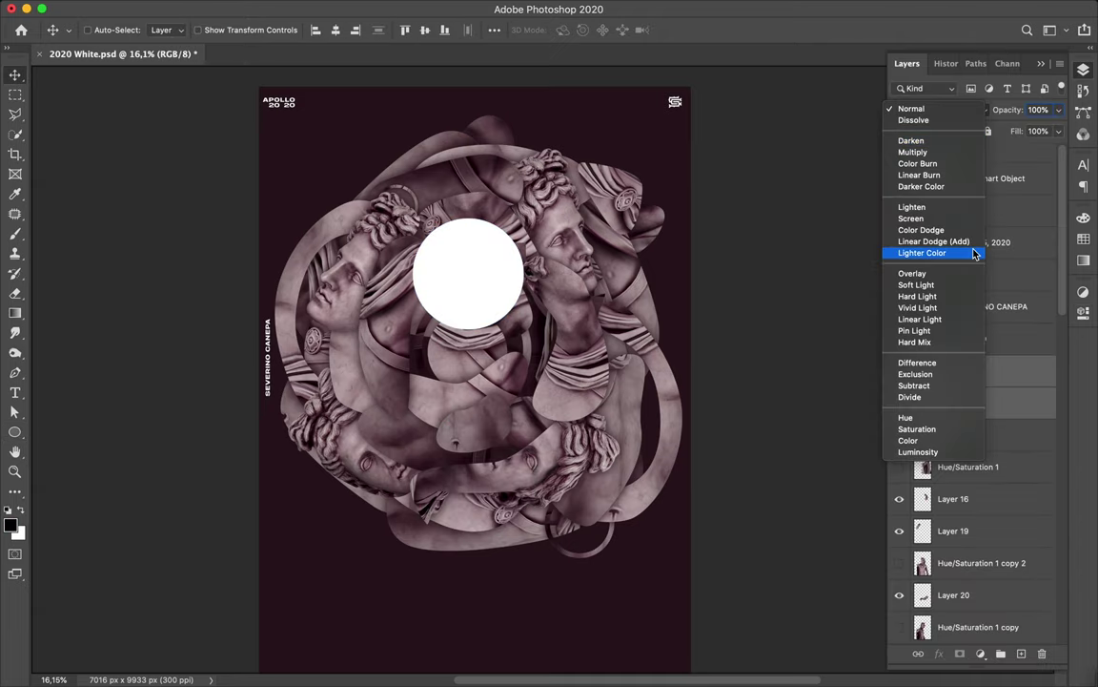
Step: Set the white circle's blending mode and reveal the standing Apollo statue image
click(973, 374)
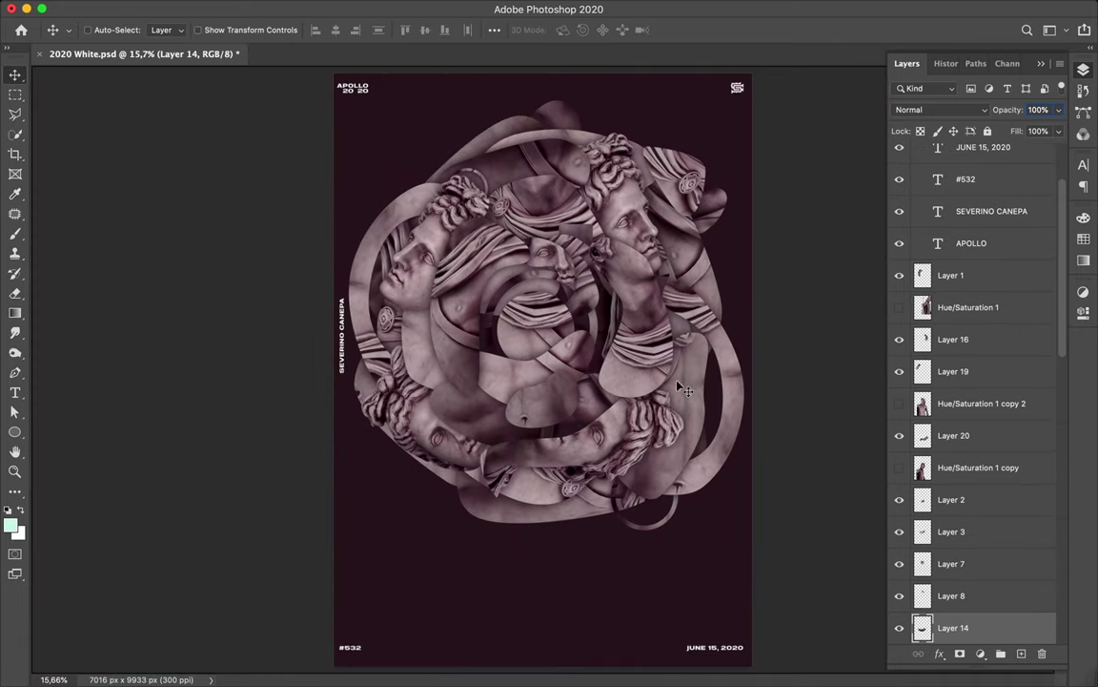
scroll(972, 385, up, 3)
click(968, 400)
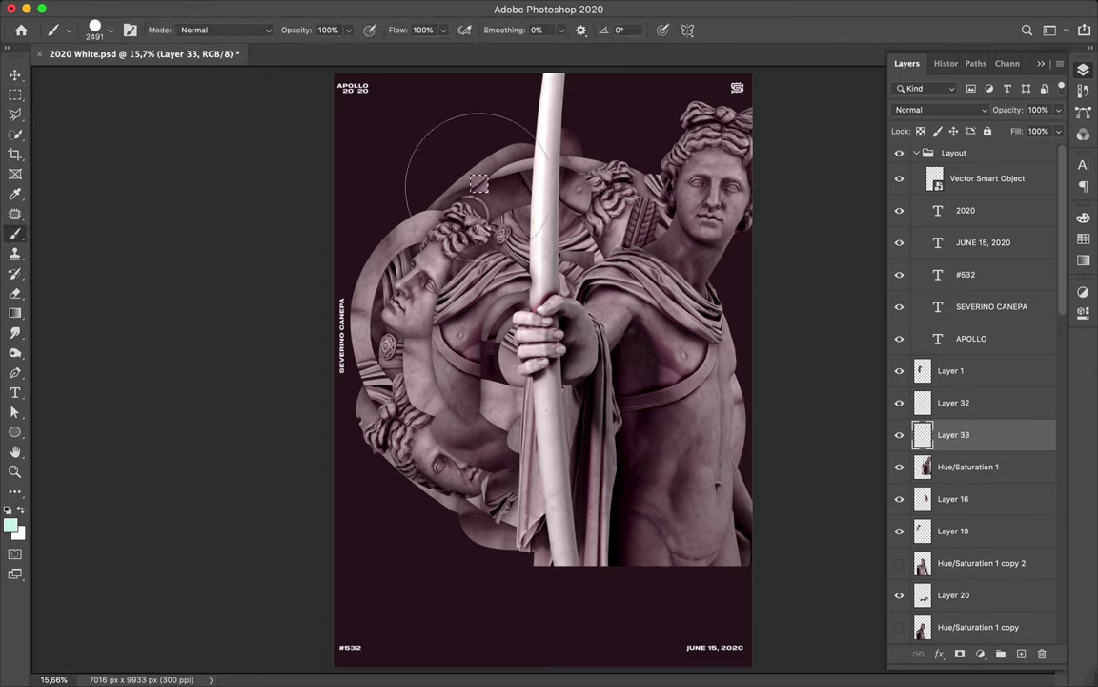
Step: Reapply Gaussian Blur to a shadow layer and move Layer 33 below Layer 7
key(m)
key(ctrl+f)
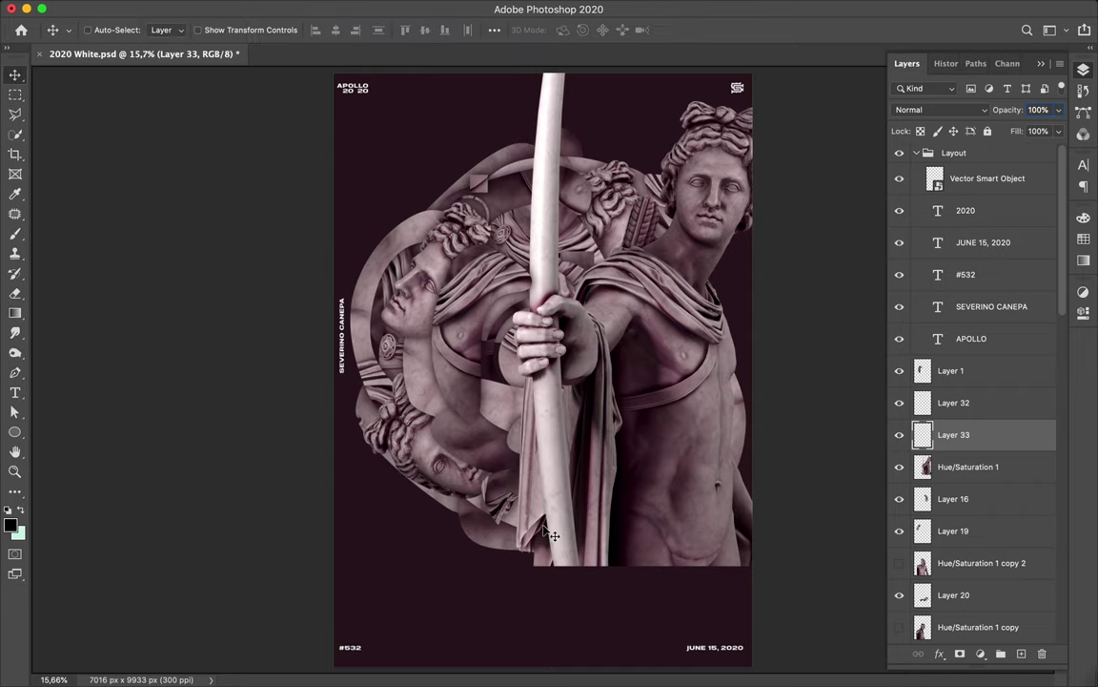
key(i)
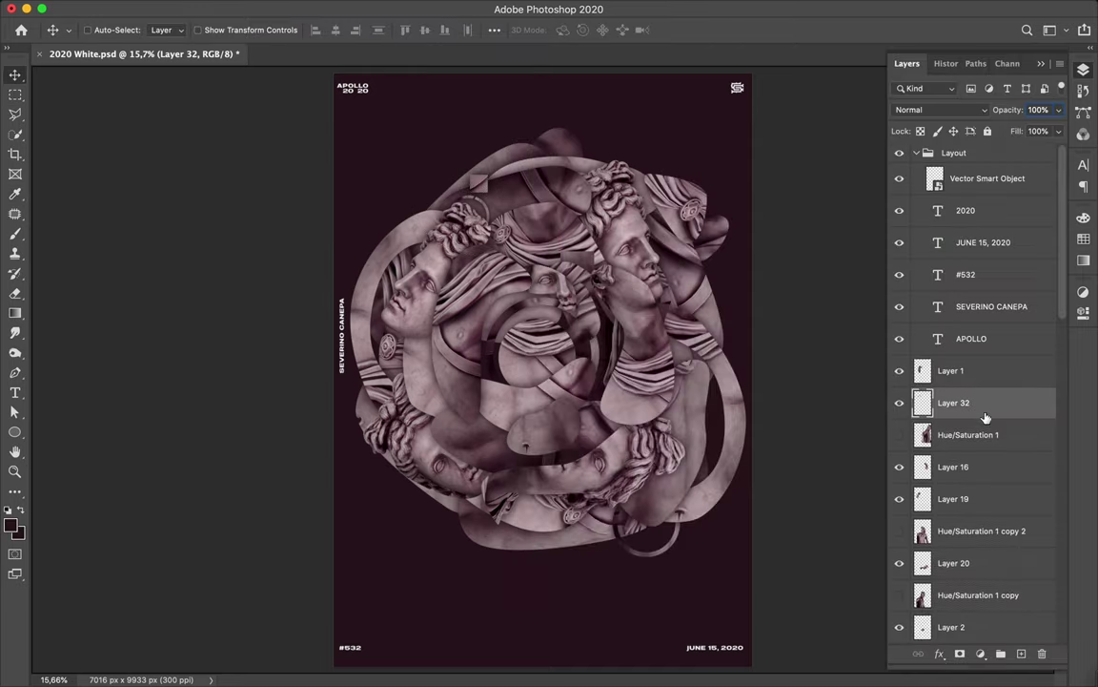
drag(519, 476, 553, 510)
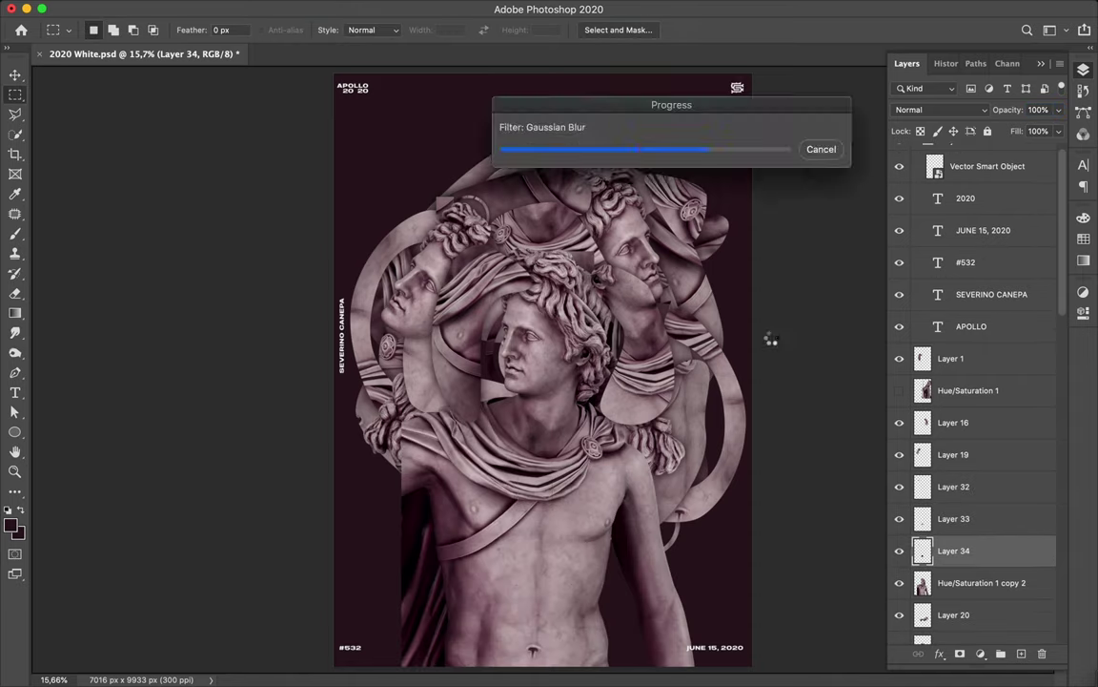
drag(924, 505, 954, 612)
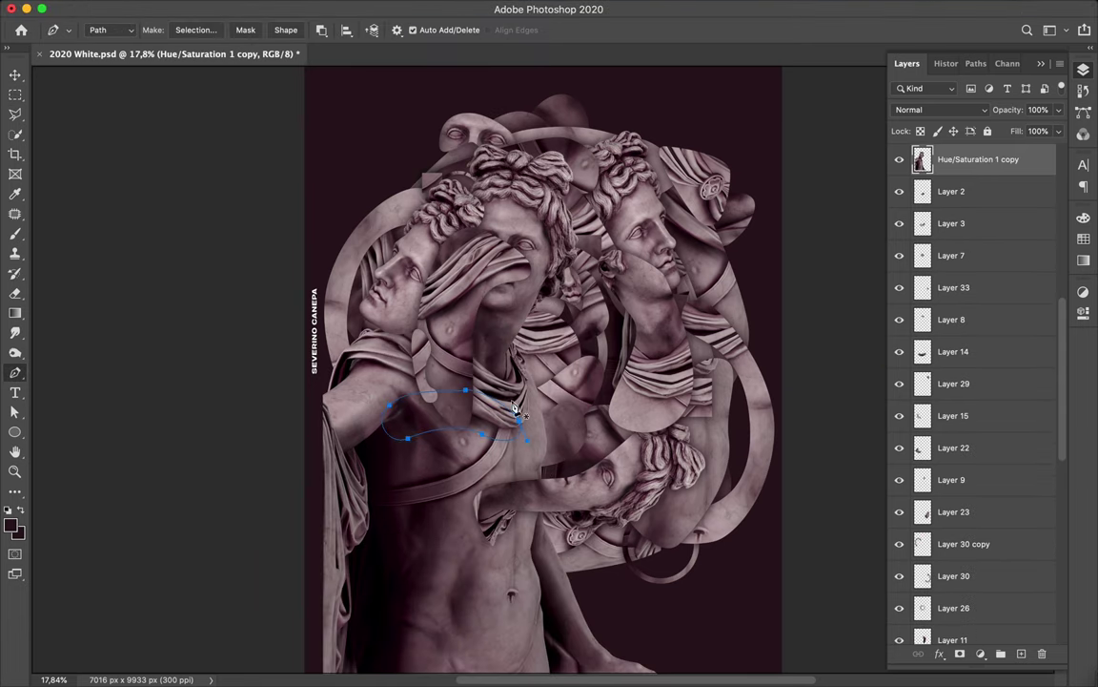
Step: Rotate the new fragment about −46° in the upper left and move Layer 36 below Layer 28 copy
drag(659, 155, 411, 179)
key(ctrl+t)
drag(396, 129, 360, 140)
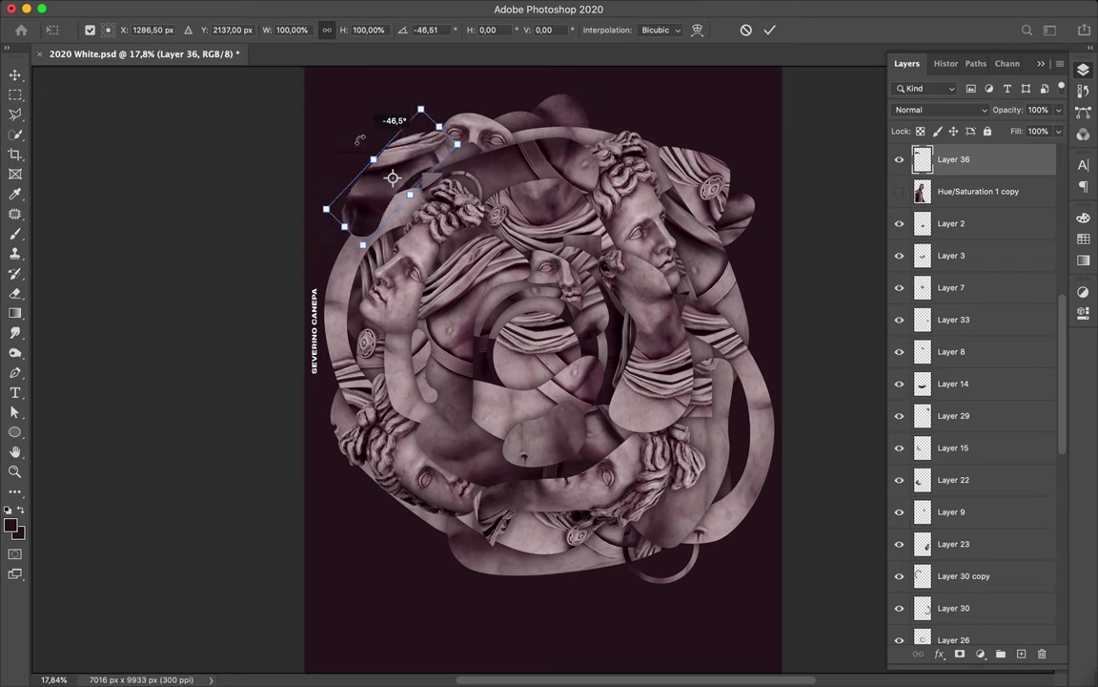
key(Return)
mouse_move(953, 159)
mouse_down()
mouse_move(995, 438)
mouse_move(995, 522)
mouse_up()
Step: Re-angle the Layer 24 and Layer 28 fragments
click(954, 179)
key(ctrl+t)
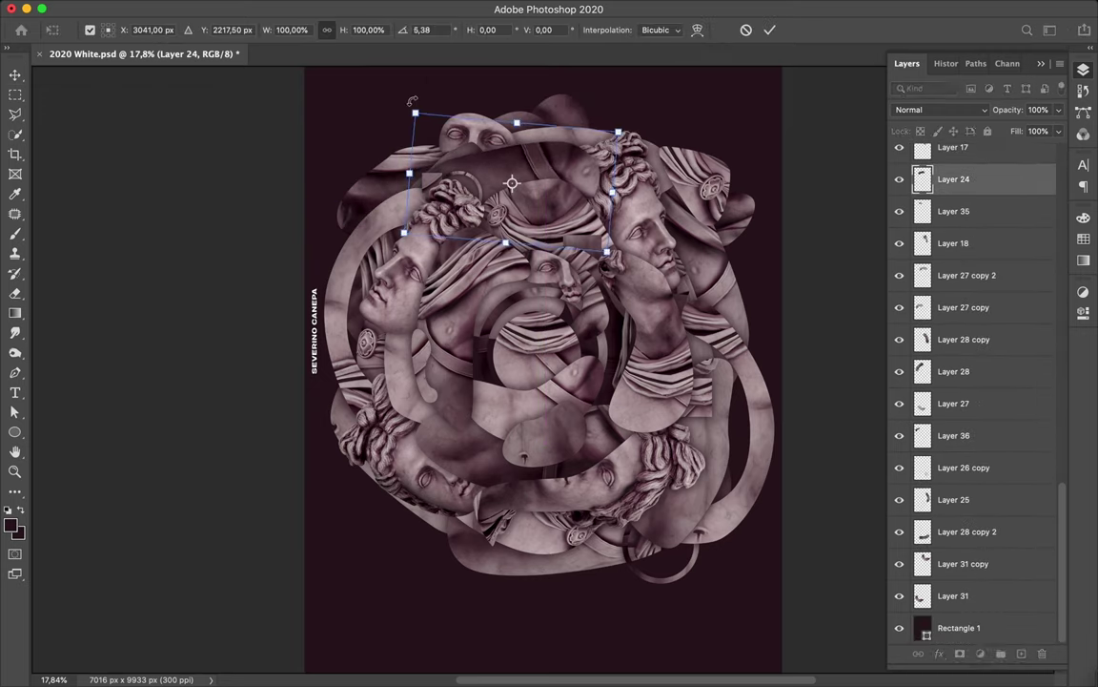
key(Escape)
click(899, 179)
click(455, 164)
key(ctrl+t)
mouse_move(449, 110)
mouse_down()
mouse_move(465, 87)
mouse_move(410, 99)
mouse_up()
key(Escape)
Step: Rotate the Layer 35 fragment, blur a new shadow copy, and delete the unneeded Layer 37
click(477, 138)
key(ctrl+t)
key(Return)
click(1001, 462)
key(ctrl+j)
key(m)
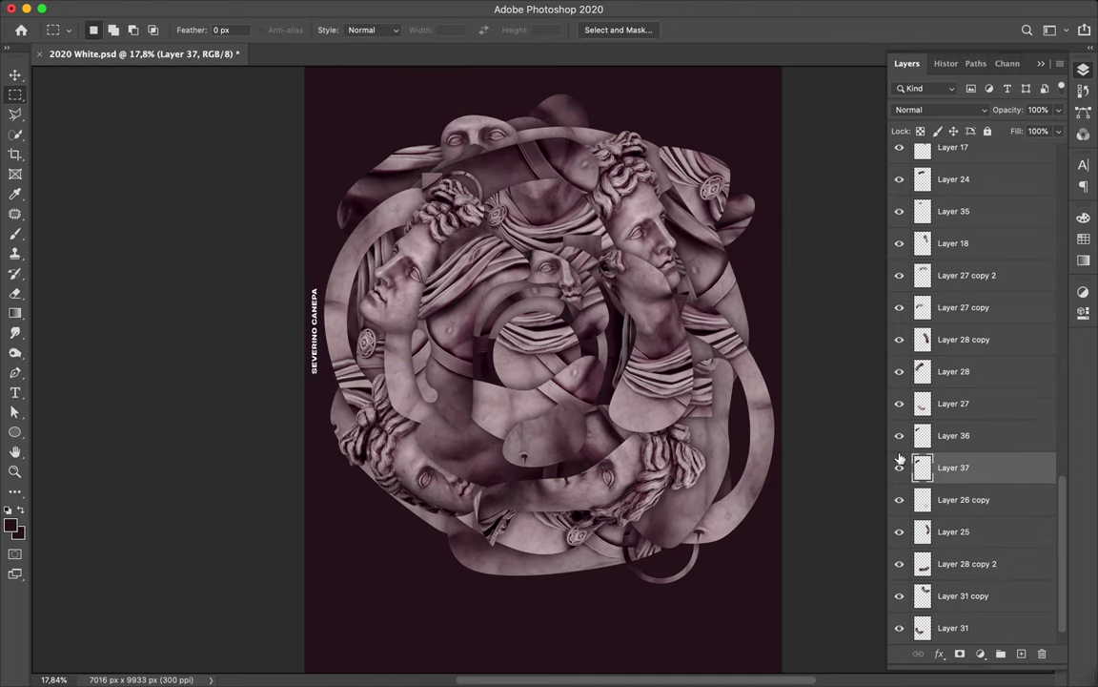
key(ctrl+f)
key(v)
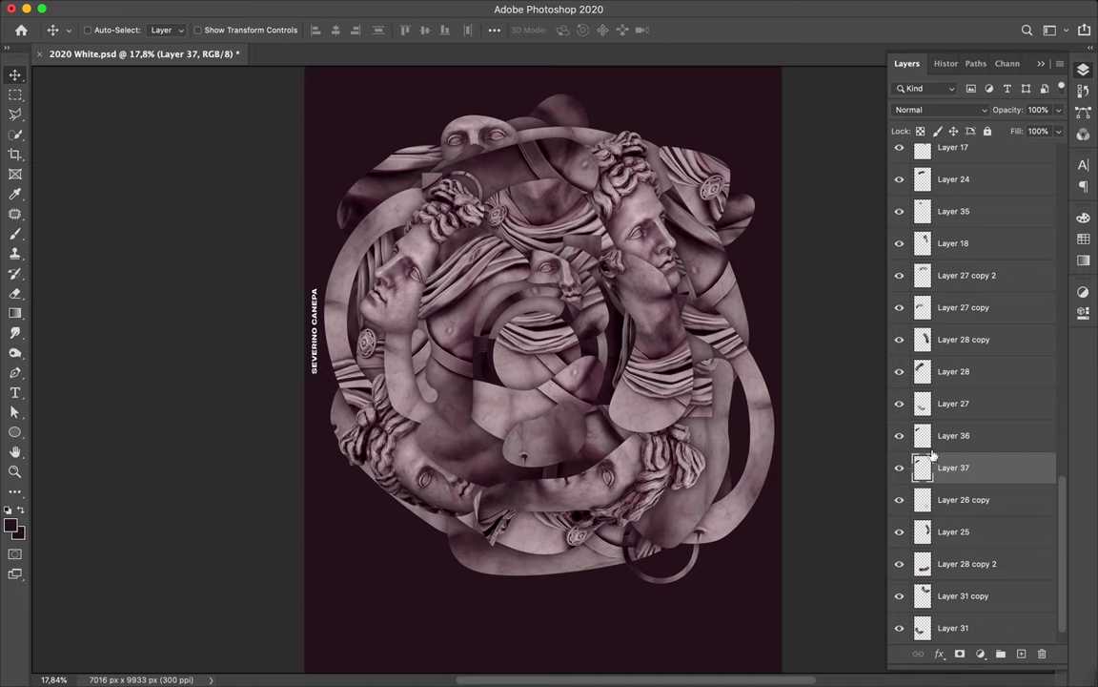
key(Delete)
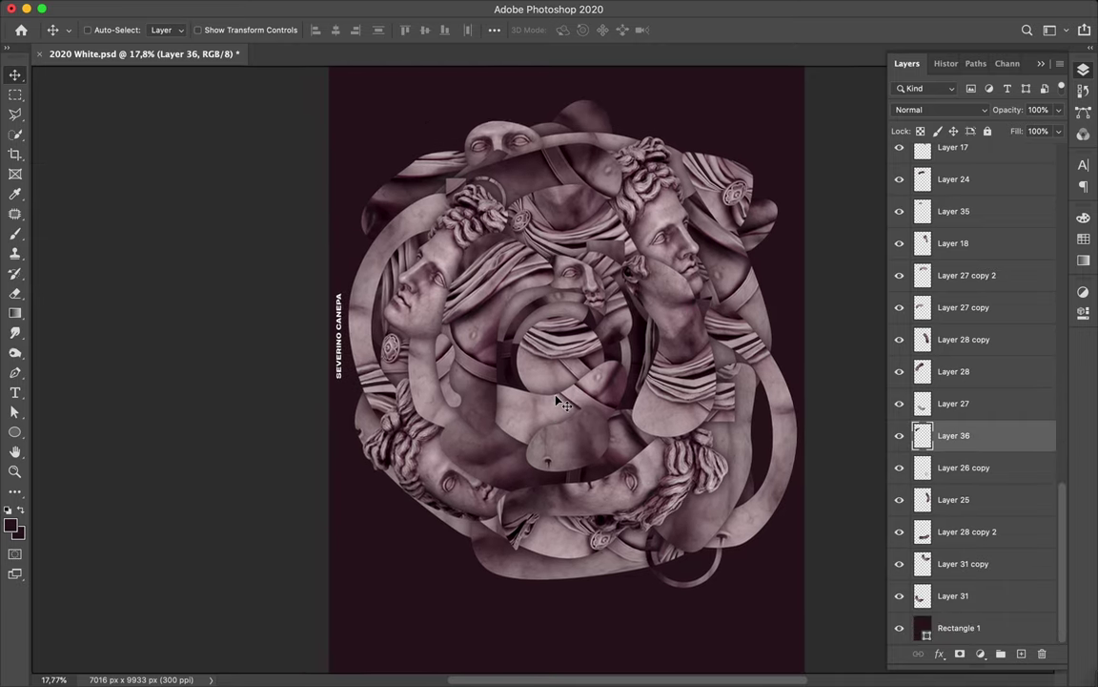
scroll(935, 458, up, 5)
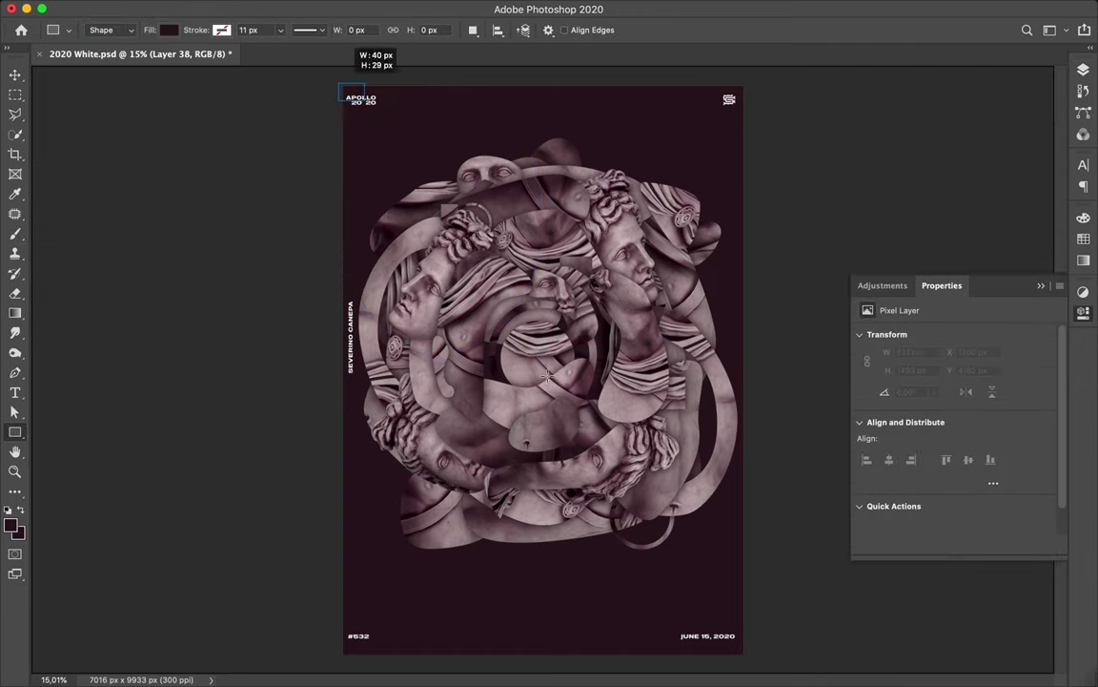
Step: Give the full-page rectangle a dark maroon-to-transparent gradient fill, blended with Color Burn
click(168, 29)
click(132, 60)
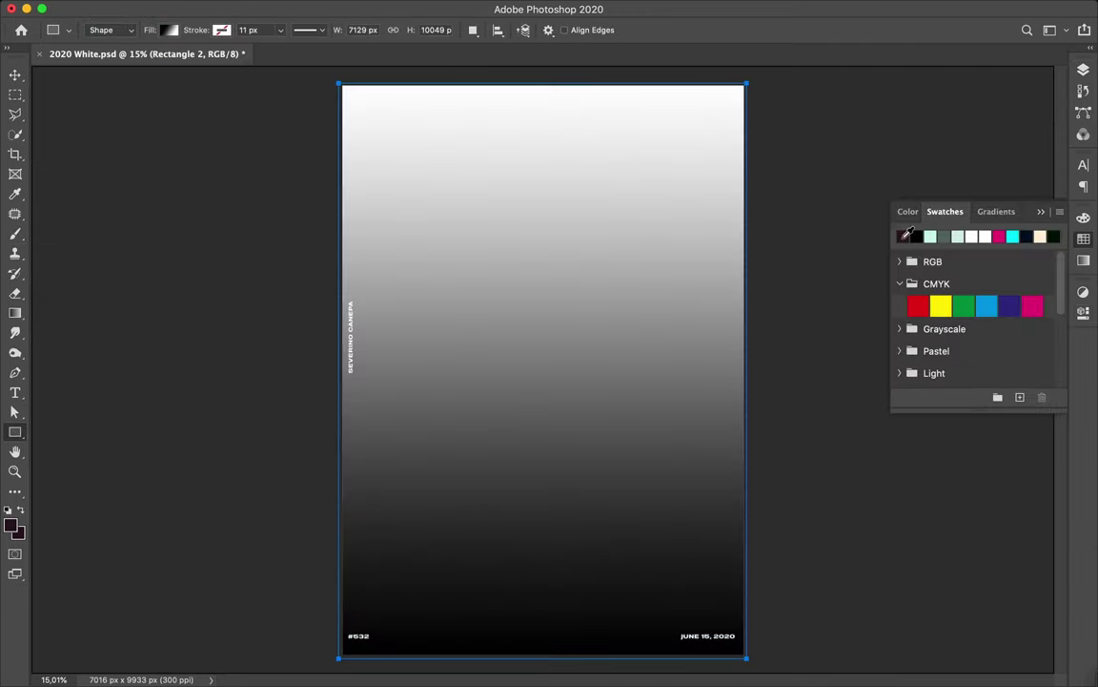
double_click(264, 235)
drag(71, 199, 64, 202)
key(v)
click(1084, 69)
click(939, 110)
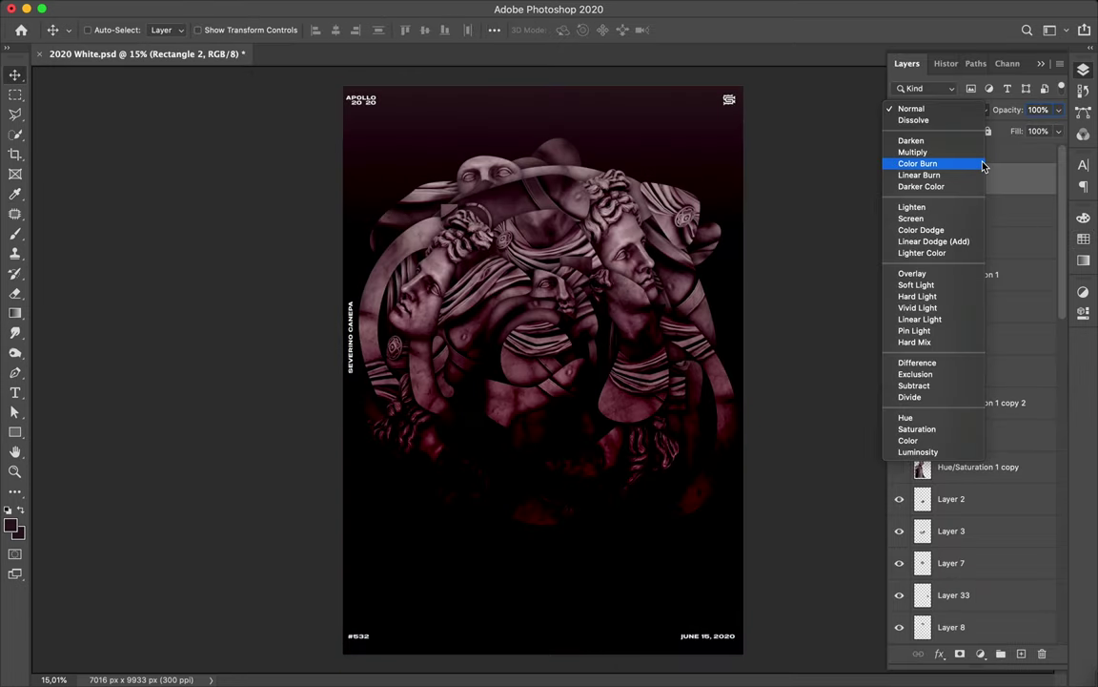
click(953, 163)
Step: Make the rectangle's gradient radial with an opaque black outer stop
key(a)
click(228, 30)
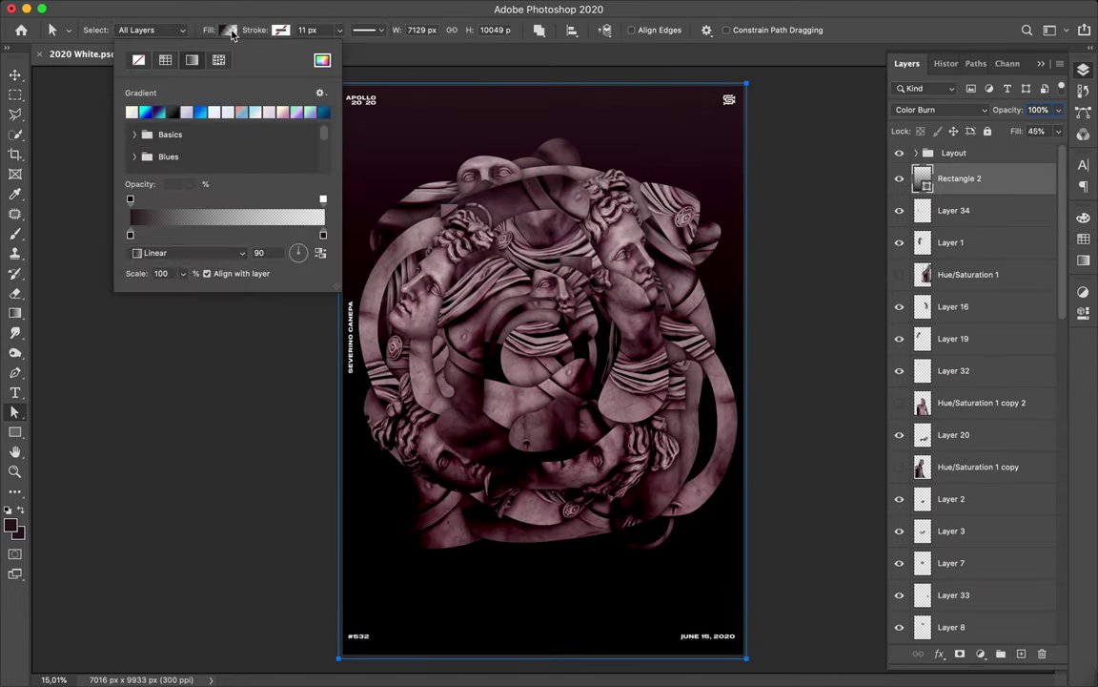
click(401, 156)
key(q)
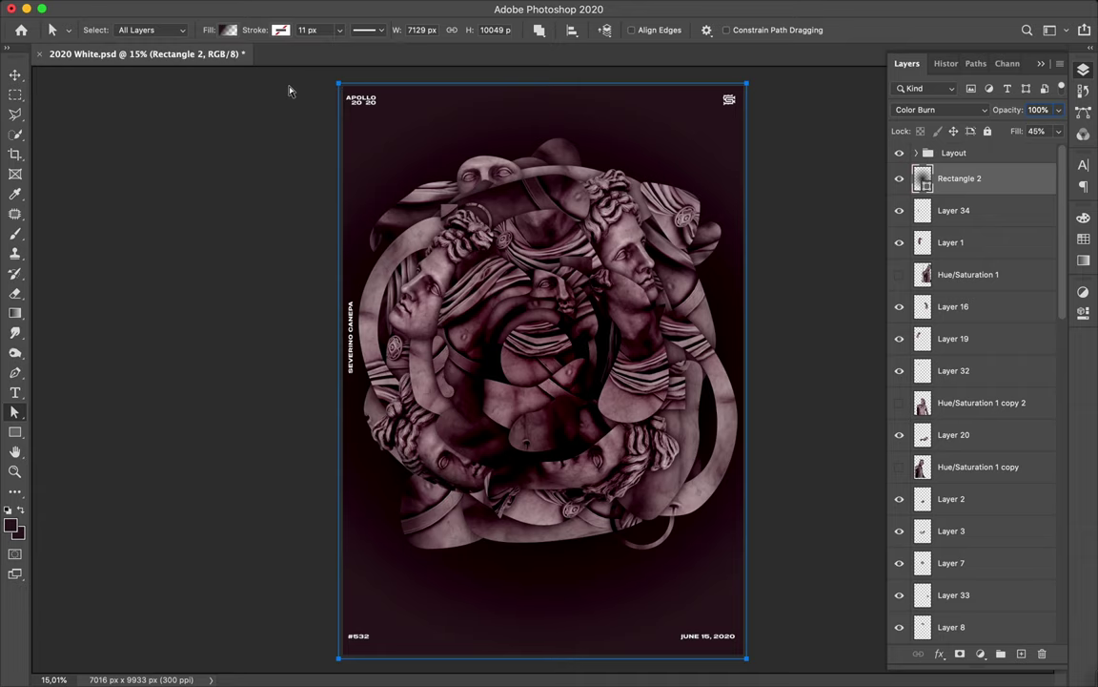
click(228, 29)
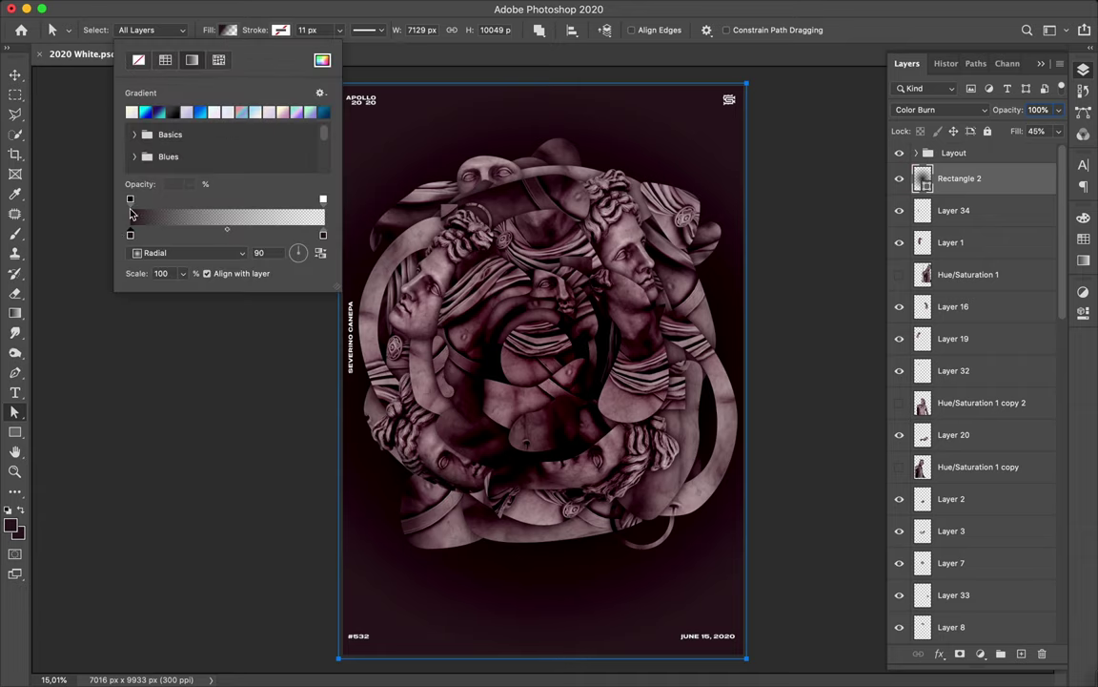
click(131, 199)
click(869, 249)
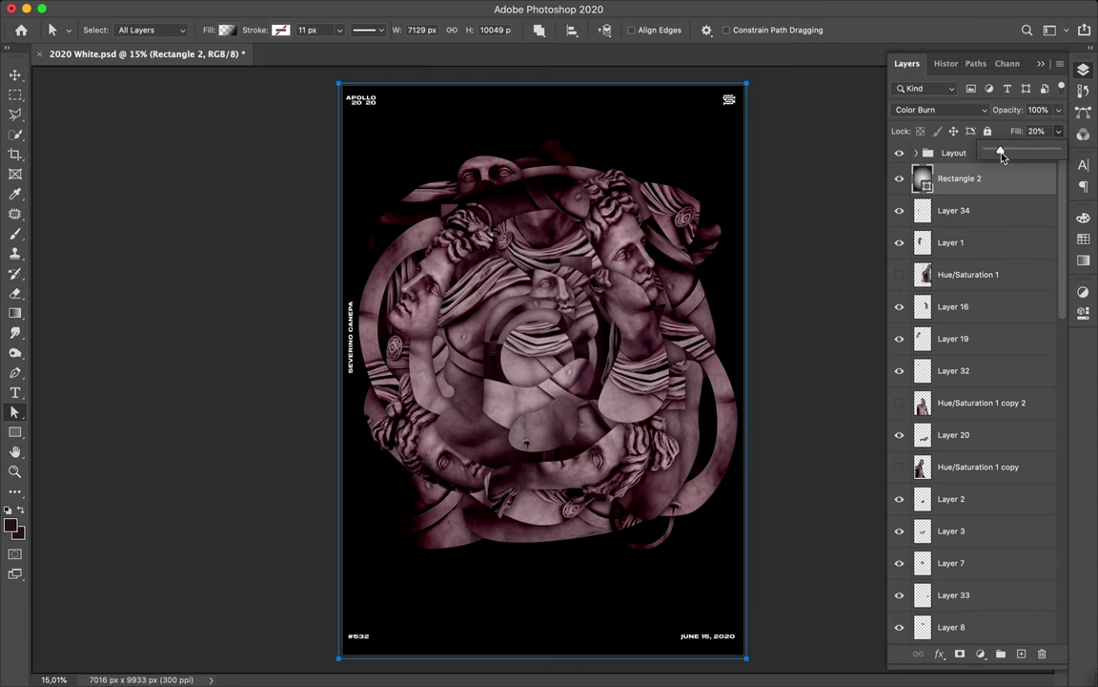
Step: Draw a white-filled ellipse on the collage and set it to Overlay
key(ctrl+shift+alt+n)
right_click(14, 432)
click(76, 414)
drag(425, 271, 481, 327)
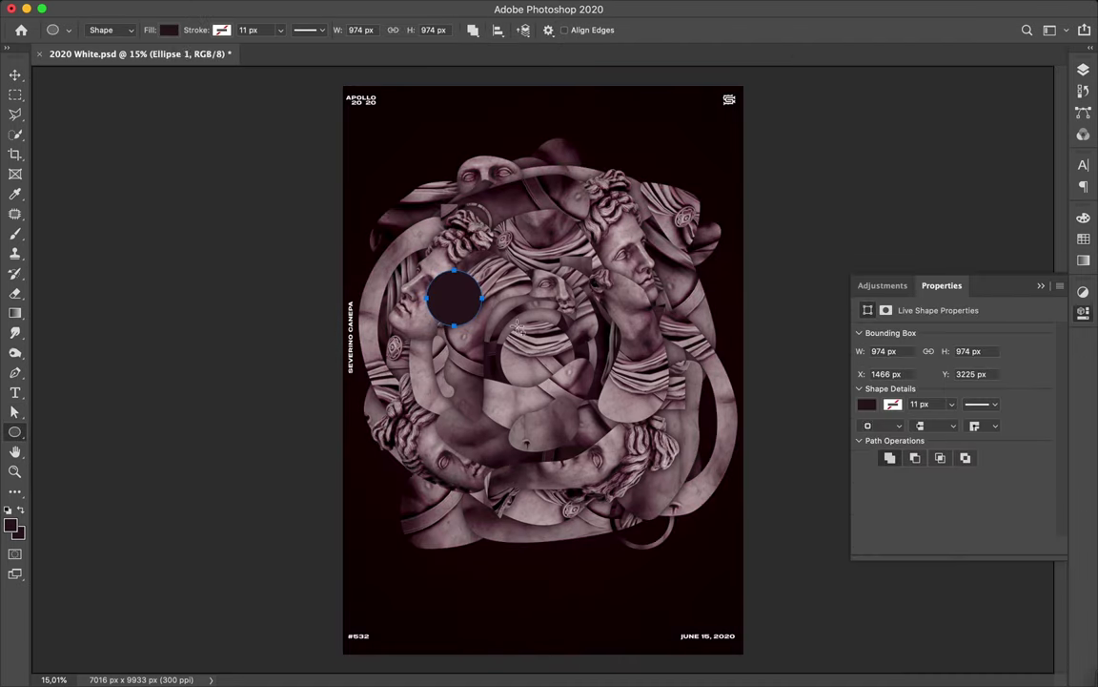
click(169, 30)
click(149, 110)
key(a)
click(1083, 70)
click(940, 109)
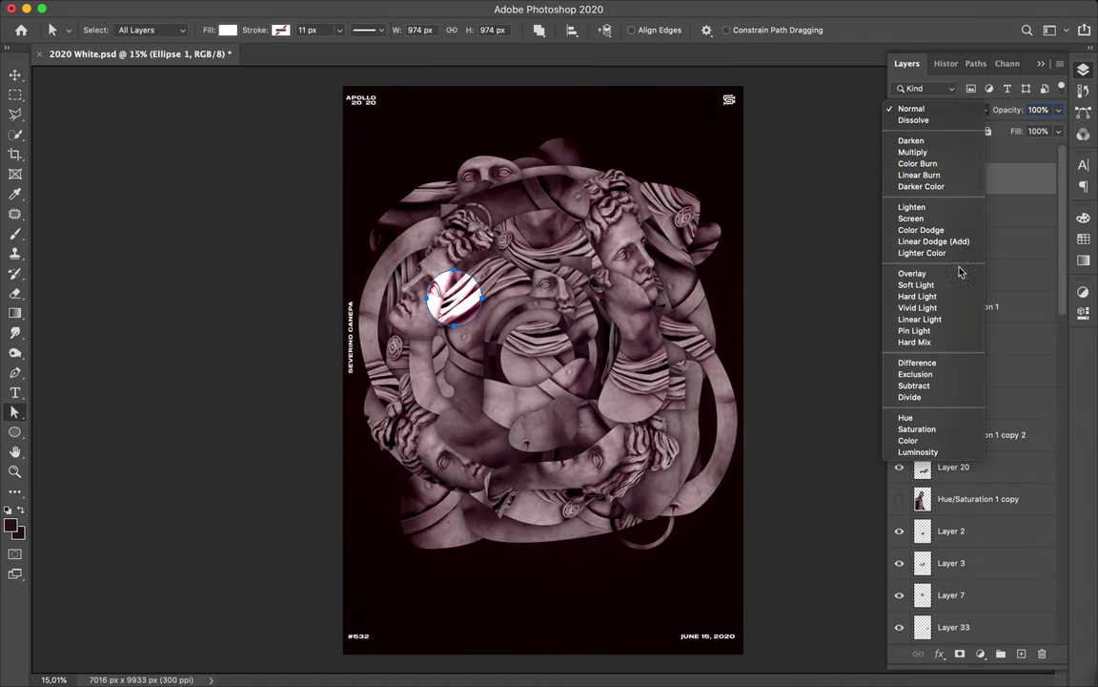
click(912, 272)
Step: Enlarge the circle over the collage centre and give it a gradient fill
key(ctrl+t)
drag(481, 327, 715, 534)
key(Return)
click(227, 29)
double_click(130, 234)
key(Return)
Step: Lower the vignette rectangle's fill to about 15%
key(v)
click(1013, 216)
click(1058, 131)
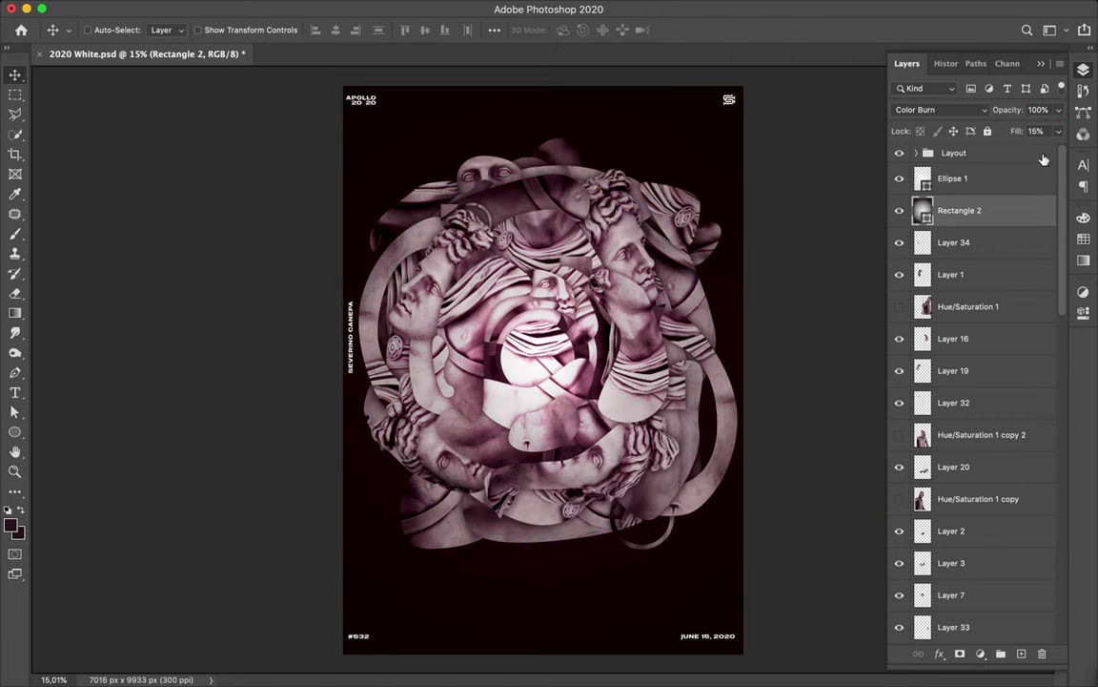
drag(981, 150, 995, 154)
ctrl+click(724, 291)
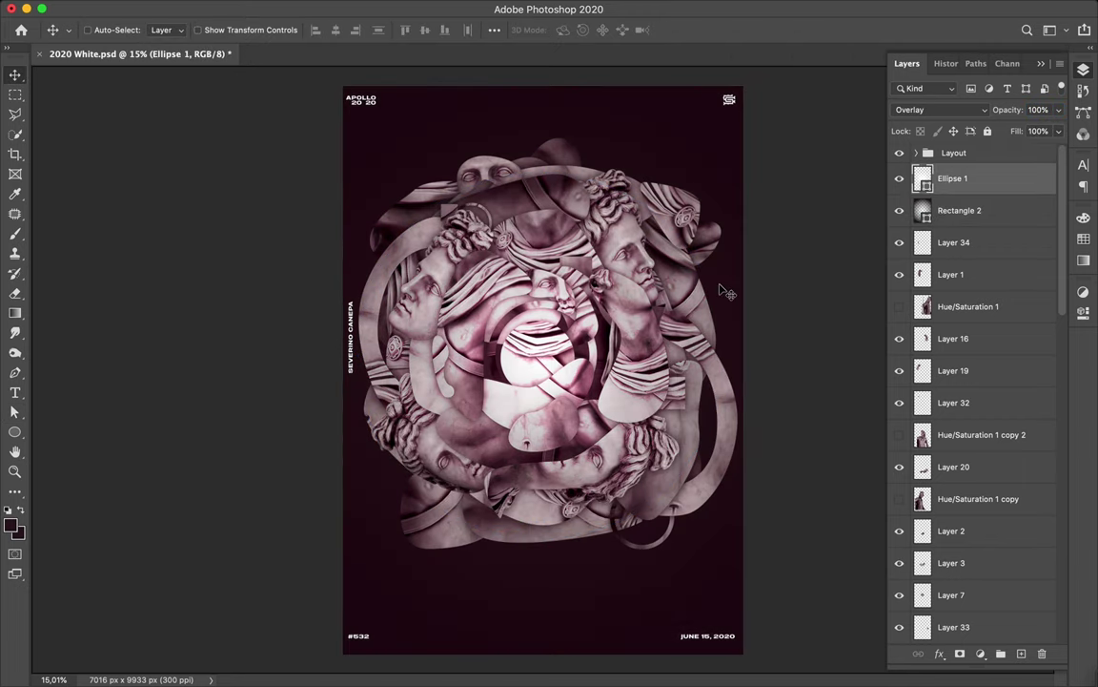
Step: Save the poster document with Ctrl+S
key(ctrl+s)
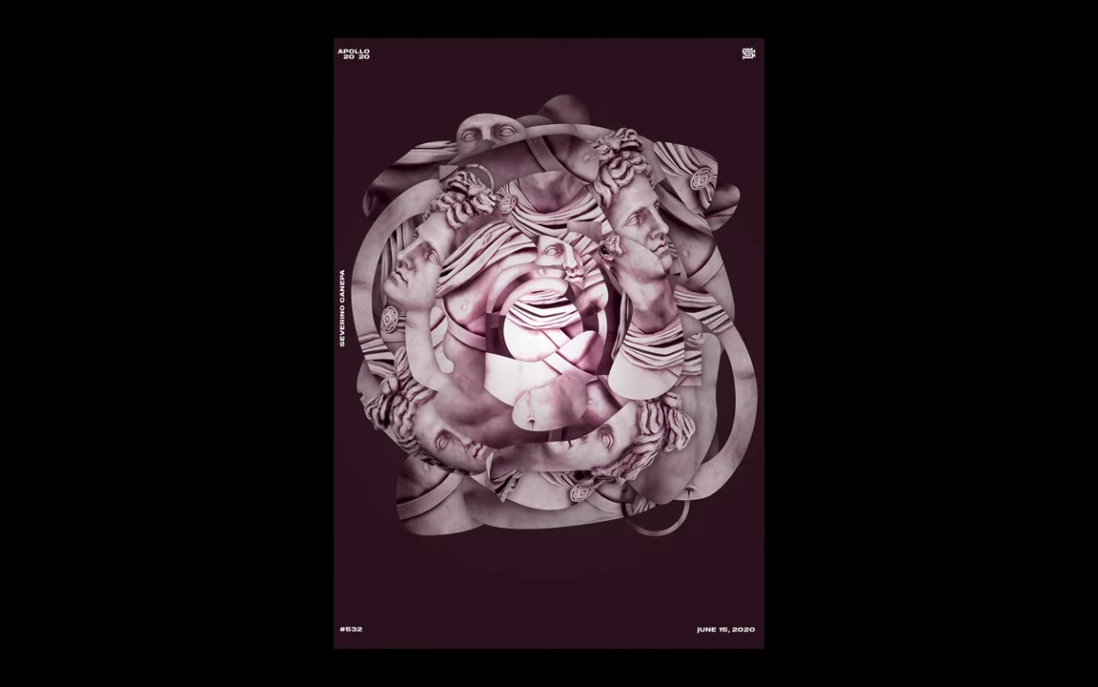